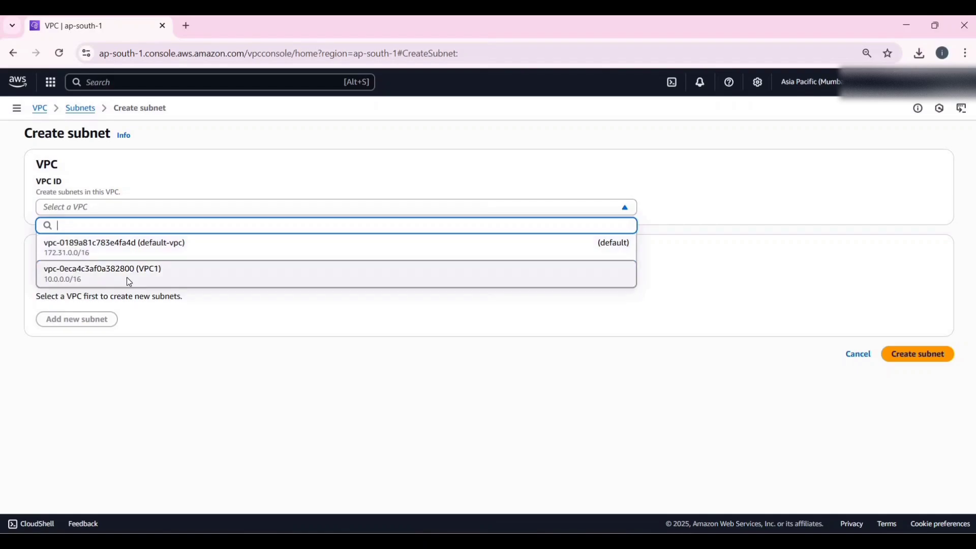
Select VPC1 as the VPC for the new subnet and name the subnet VPC1_subnet
click(127, 277)
scroll(138, 231, down, 5)
click(138, 231)
text(VPC)
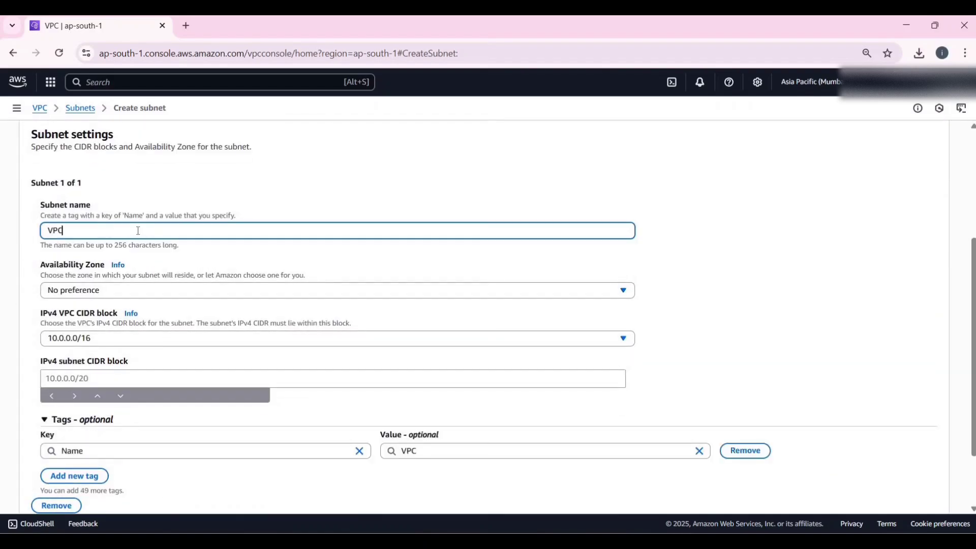
text(1_subnet)
Create the subnet in availability zone ap-south-1a with the IPv4 CIDR block 10.0.1.0/24
scroll(163, 270, down, 2)
click(153, 224)
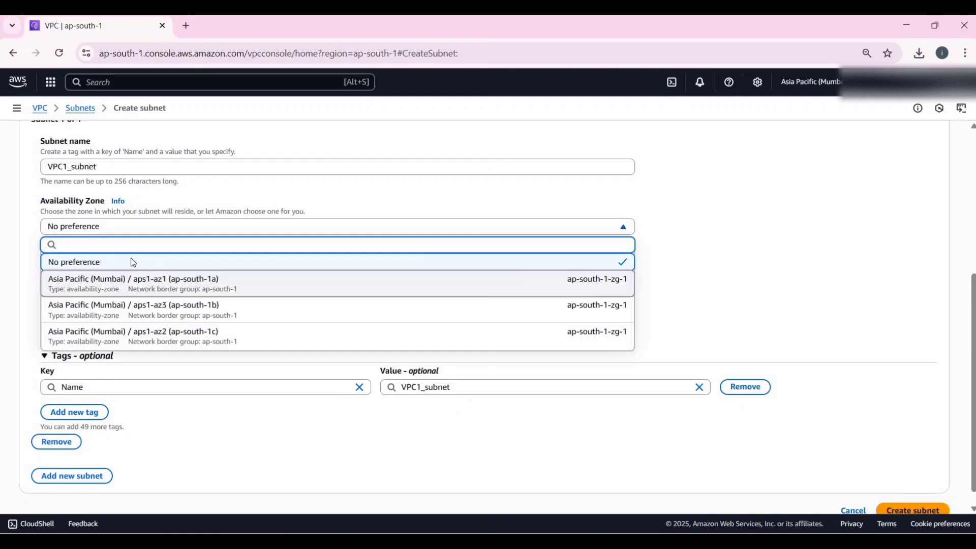
click(153, 277)
scroll(154, 300, down, 1)
click(154, 300)
text(1)
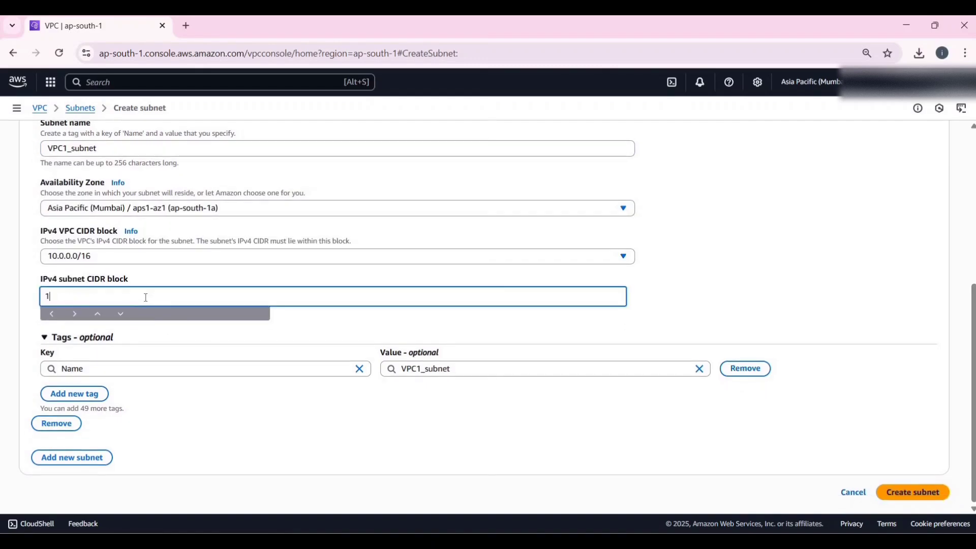
text(0.0.1.0/24)
click(892, 492)
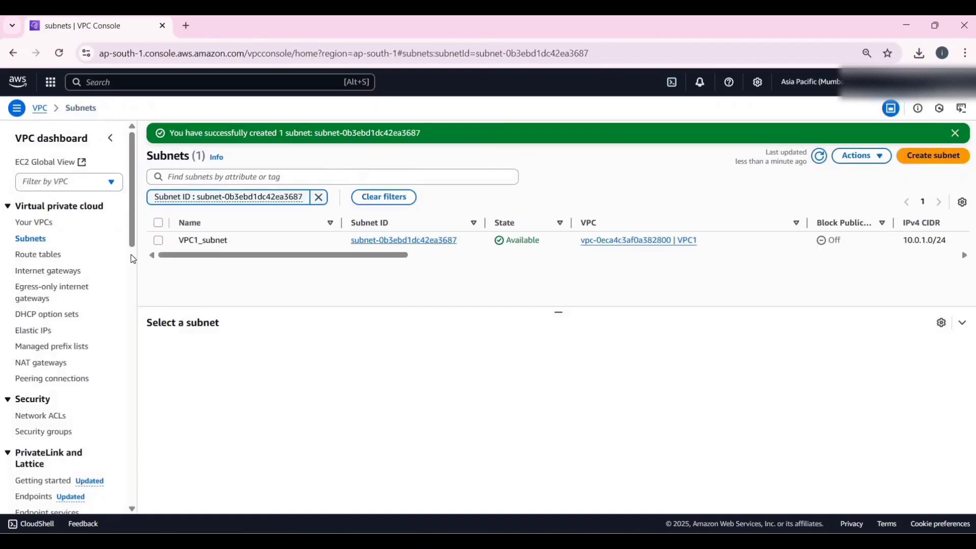
Create a route table named VPC1_RT for VPC1
click(47, 255)
click(925, 133)
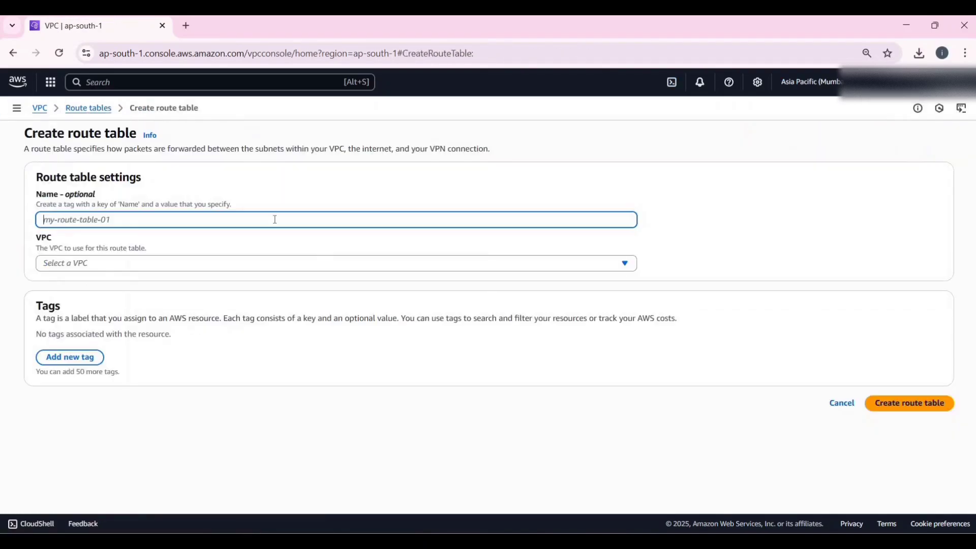
text(VPC1)
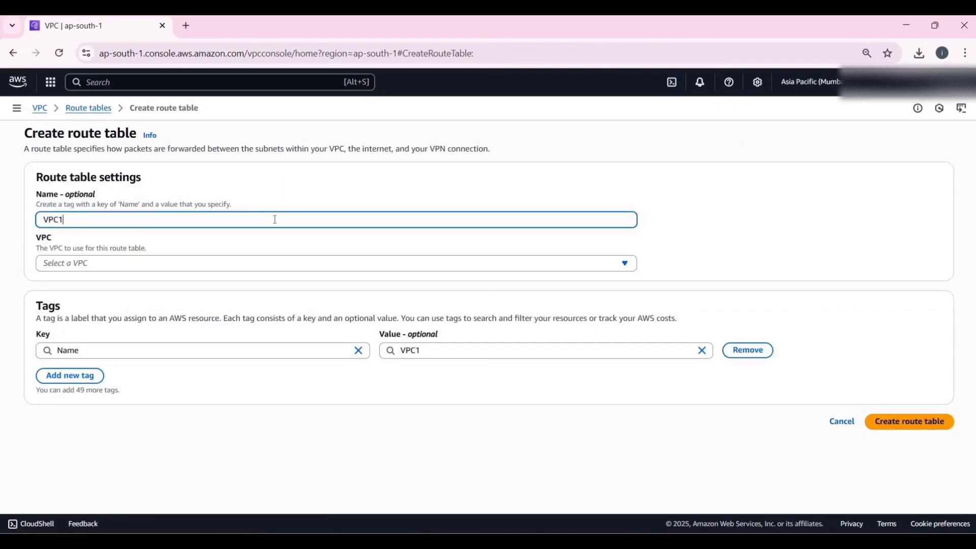
text(_RT)
click(913, 423)
click(203, 263)
click(112, 314)
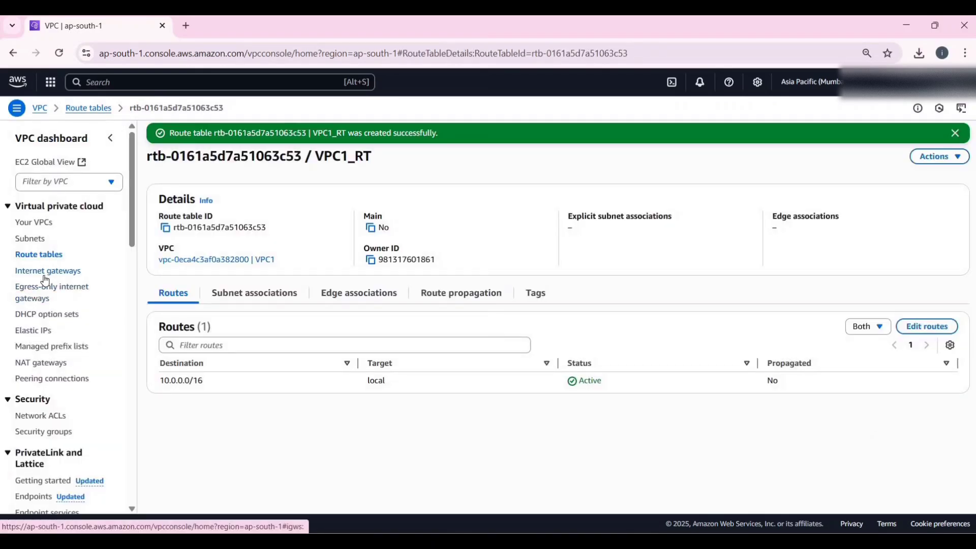
Create an internet gateway with the name tag VPC1_IGW
click(46, 274)
click(907, 133)
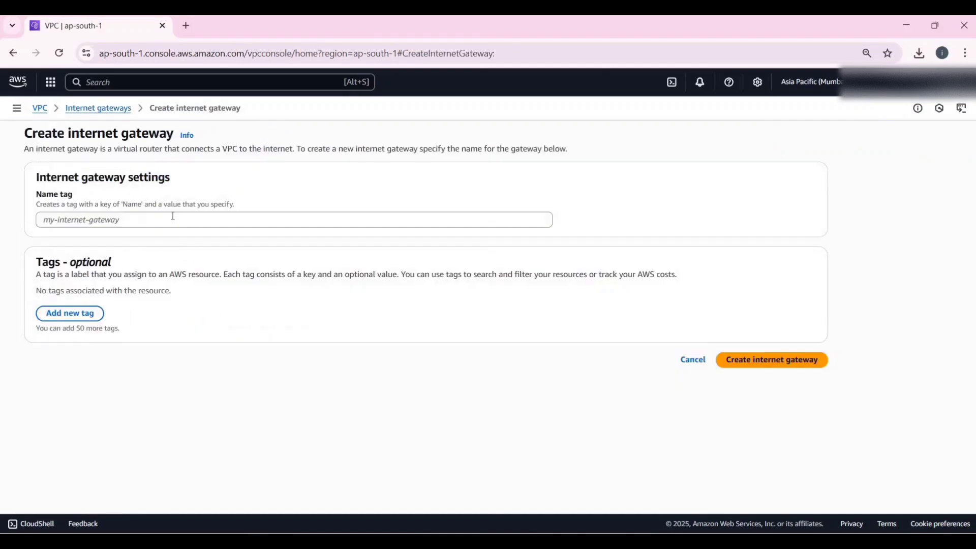
text(VPC)
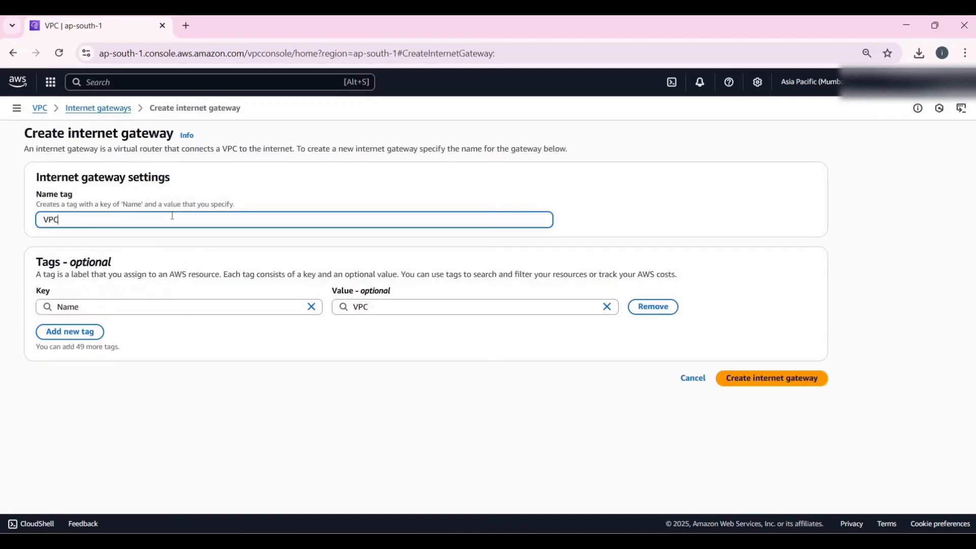
text(!)
key(BackSpace)
text(1_IGW)
click(767, 378)
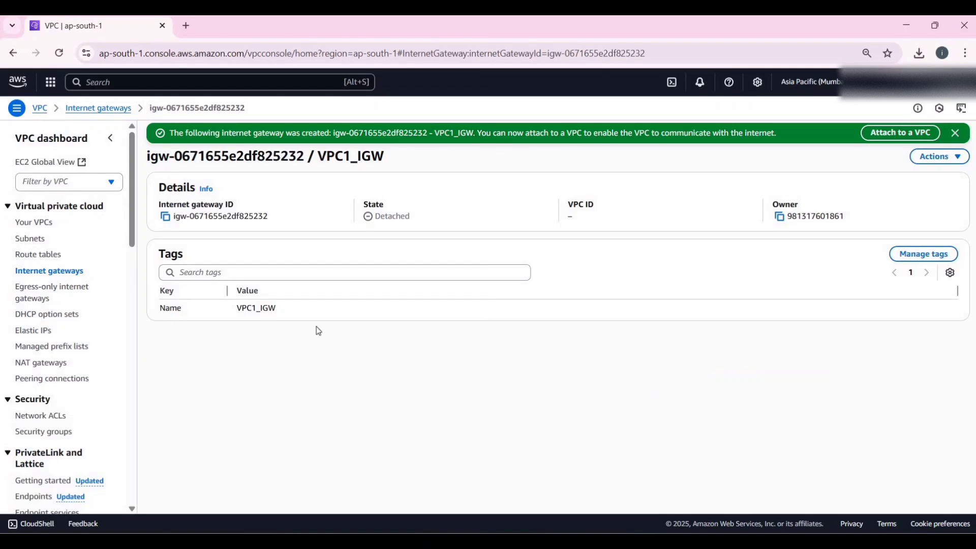
Attach the VPC1_IGW internet gateway to VPC1
click(909, 133)
click(198, 242)
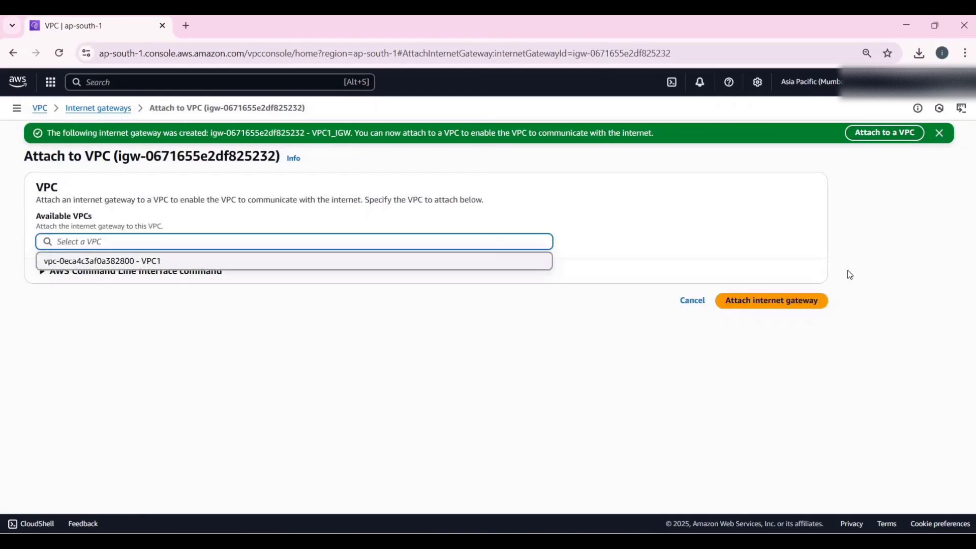
key(Return)
click(772, 304)
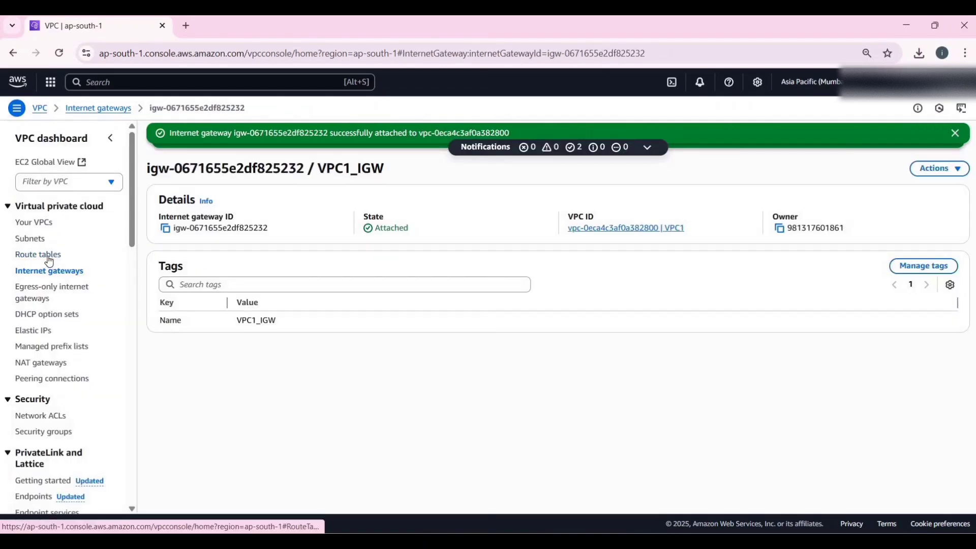
Add a route to VPC1_RT with destination 0.0.0.0/0 and the VPC1 internet gateway as target, and save the routes
click(48, 256)
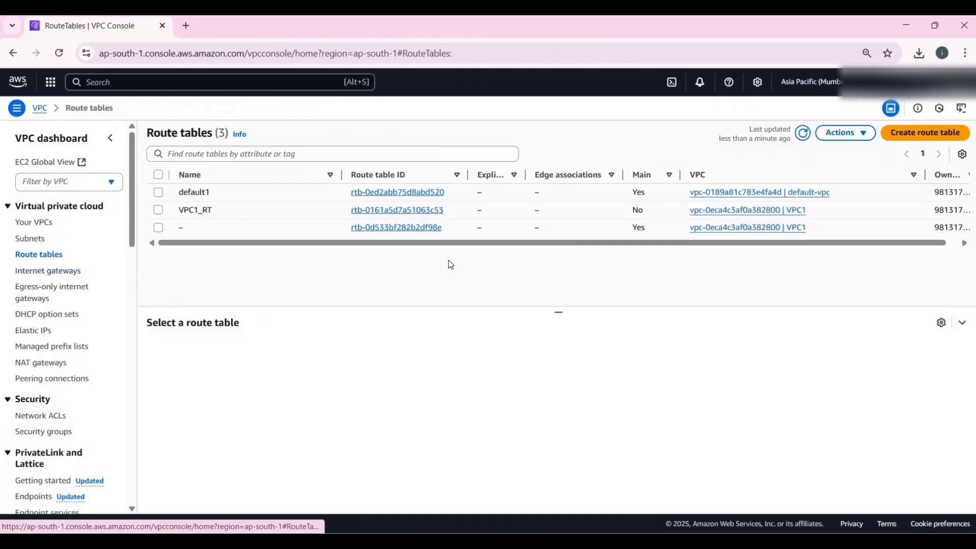
click(369, 216)
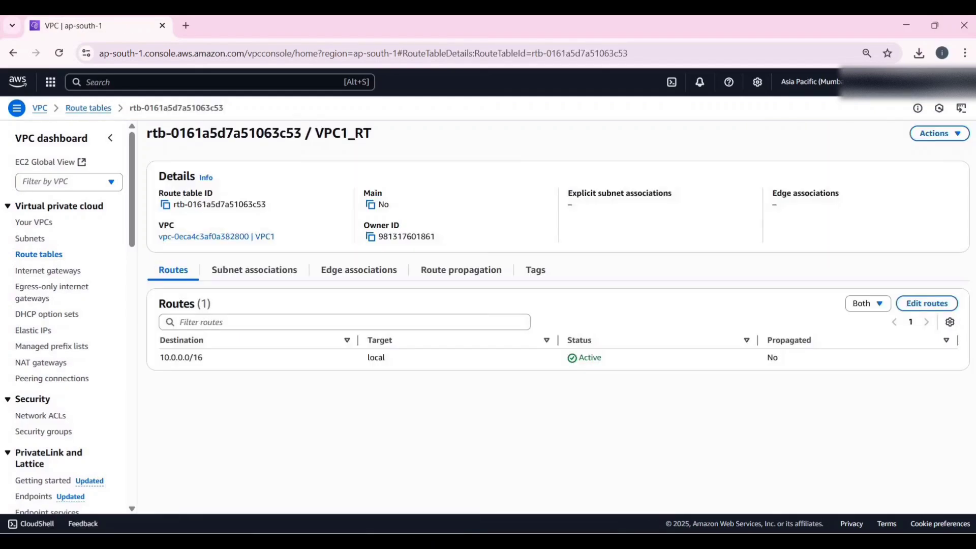
click(907, 312)
click(66, 236)
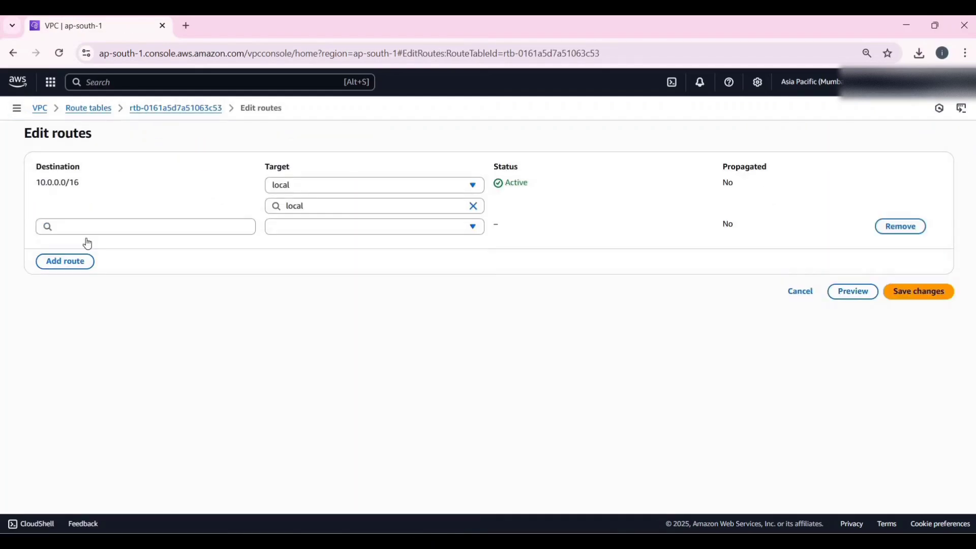
key(Return)
click(330, 227)
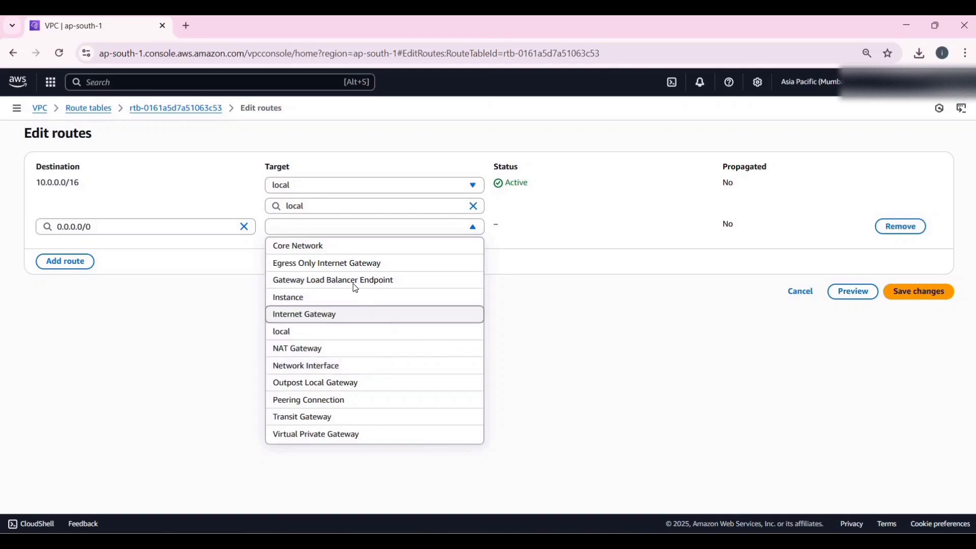
click(351, 313)
key(Down)
key(Return)
click(914, 310)
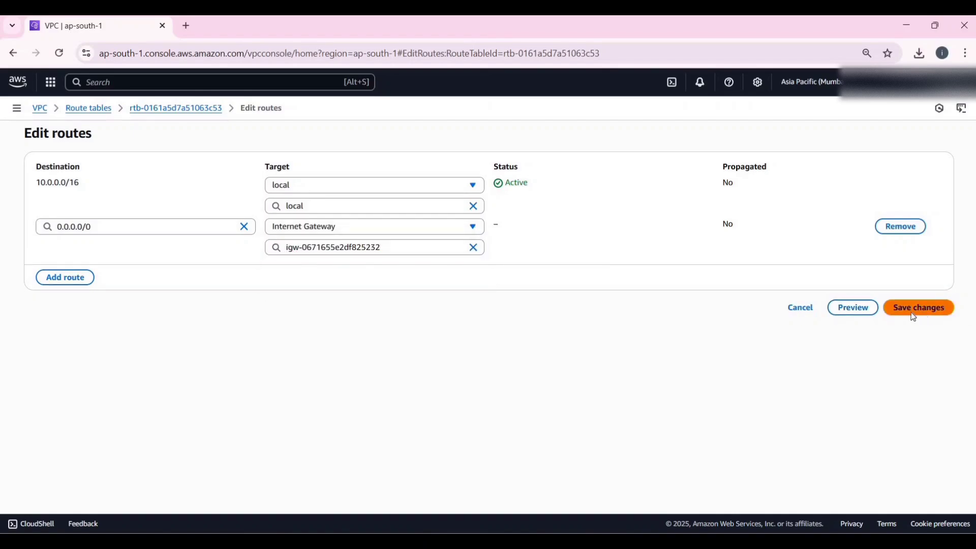
Start creating a new VPC-only resource with the name tag VPC2
click(34, 223)
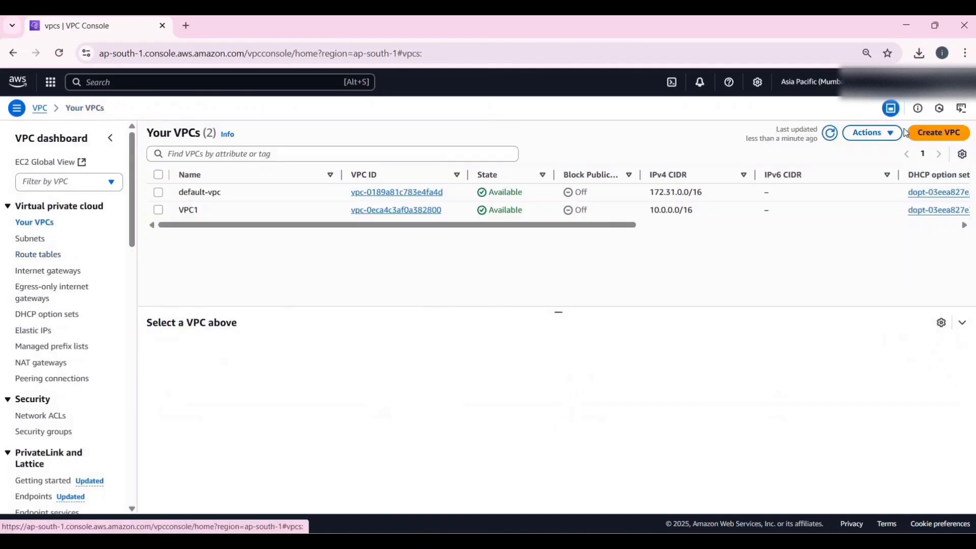
click(831, 134)
click(939, 133)
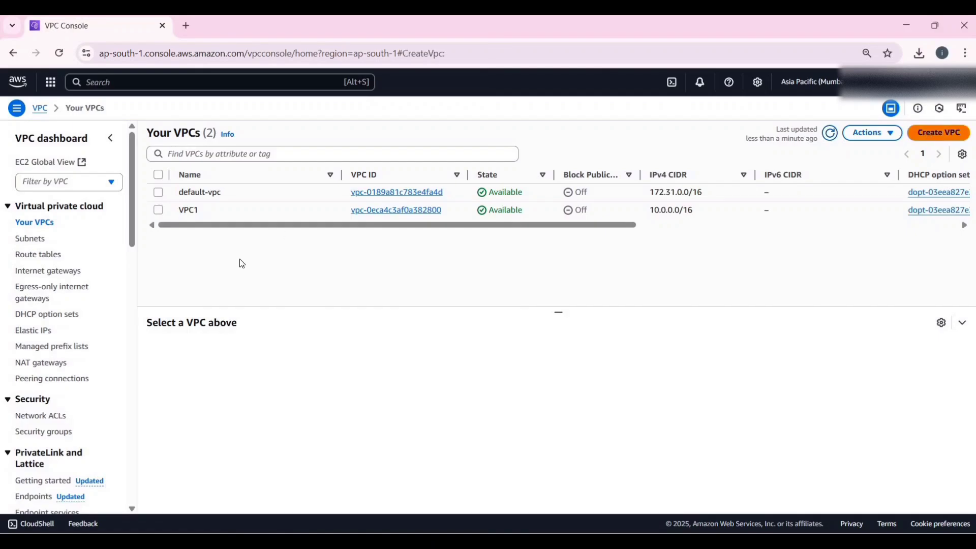
click(164, 281)
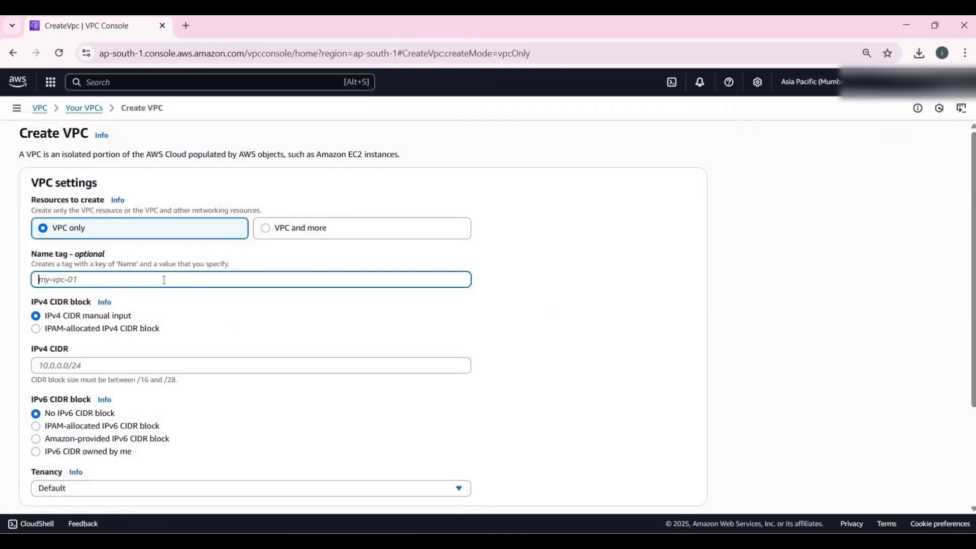
text(VPC2)
scroll(124, 318, down, 1)
Set the VPC's IPv4 CIDR to 11.0.0.0/16 and create it
click(122, 296)
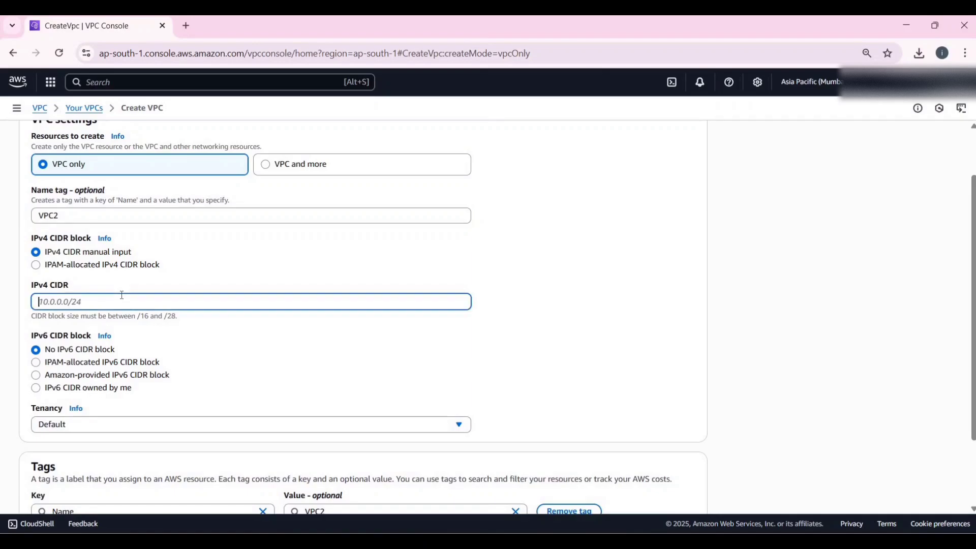
text(10)
text(1.0.0)
text(.0)
text(/16)
scroll(175, 410, down, 3)
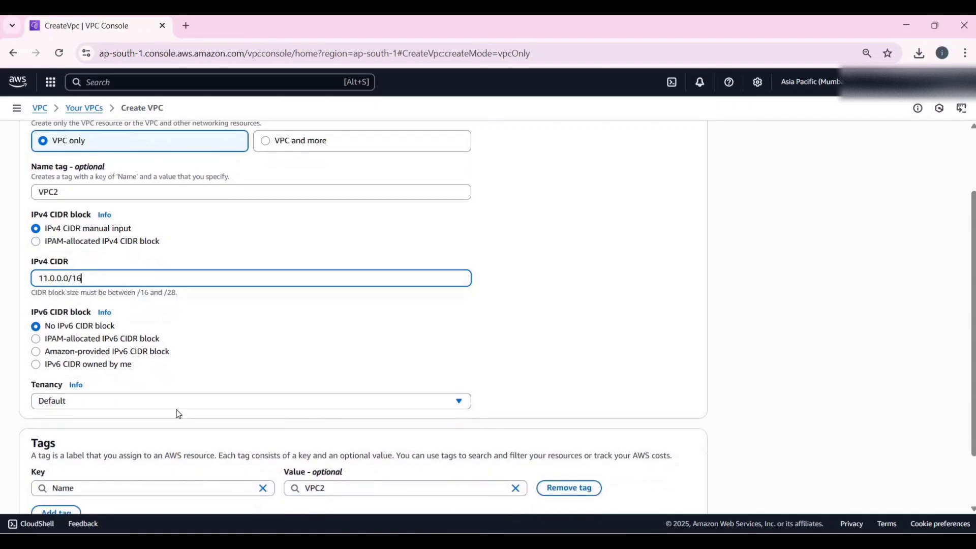
click(674, 491)
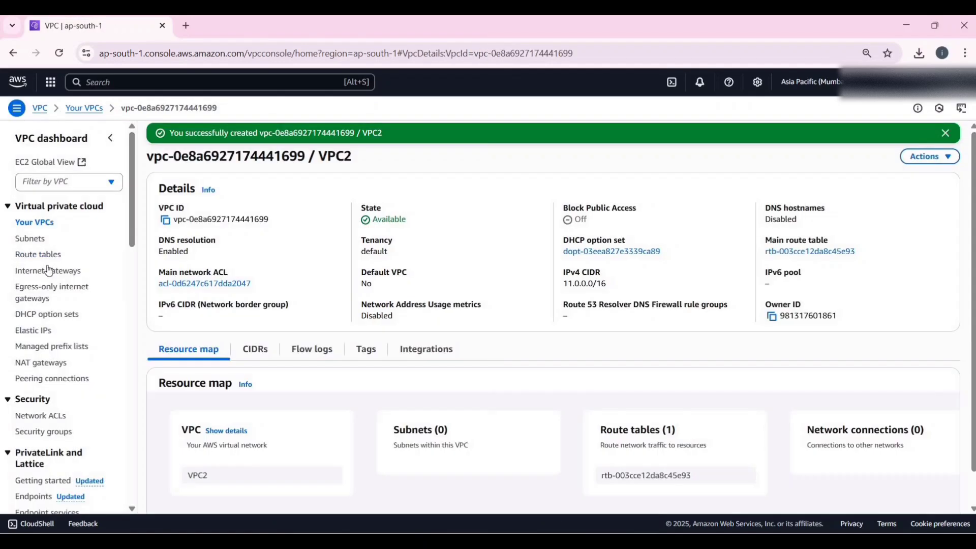
Start a new subnet in VPC2 and name it VPC2_Subnet
click(32, 239)
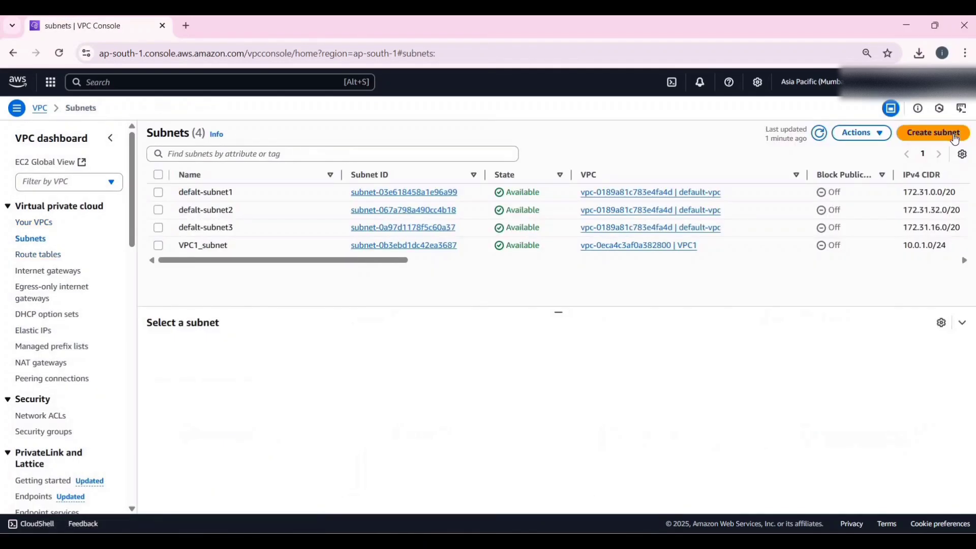
click(931, 133)
click(122, 208)
click(135, 305)
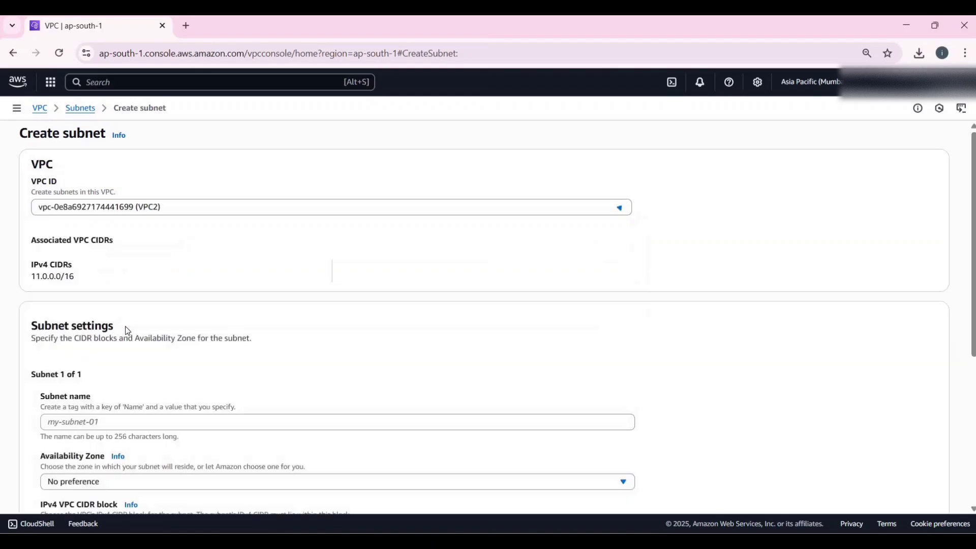
scroll(92, 213, down, 4)
click(90, 233)
text(VPC)
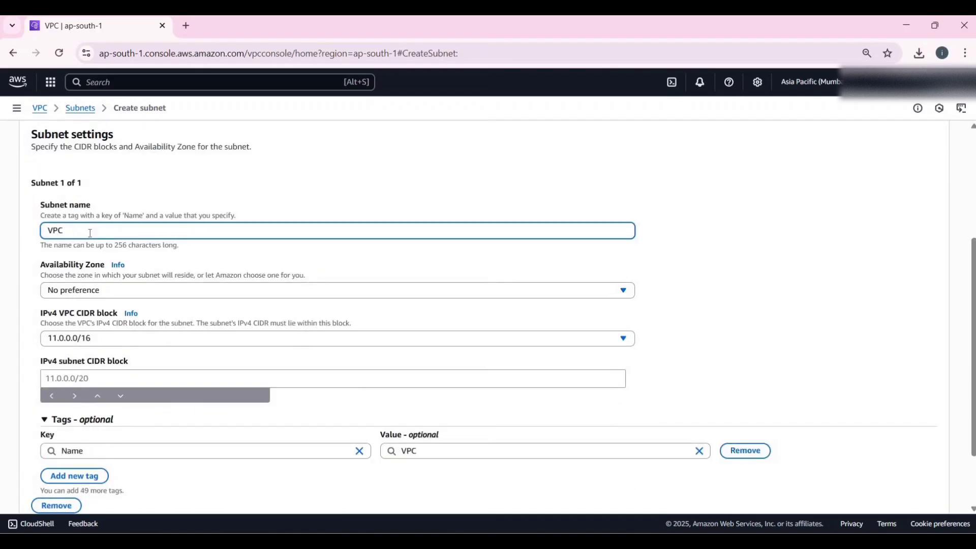
text(2_Subnet)
Place VPC2_Subnet in availability zone ap-south-1a with the IPv4 CIDR block 11.0.1.0/24 and create it
scroll(154, 284, down, 1)
click(152, 227)
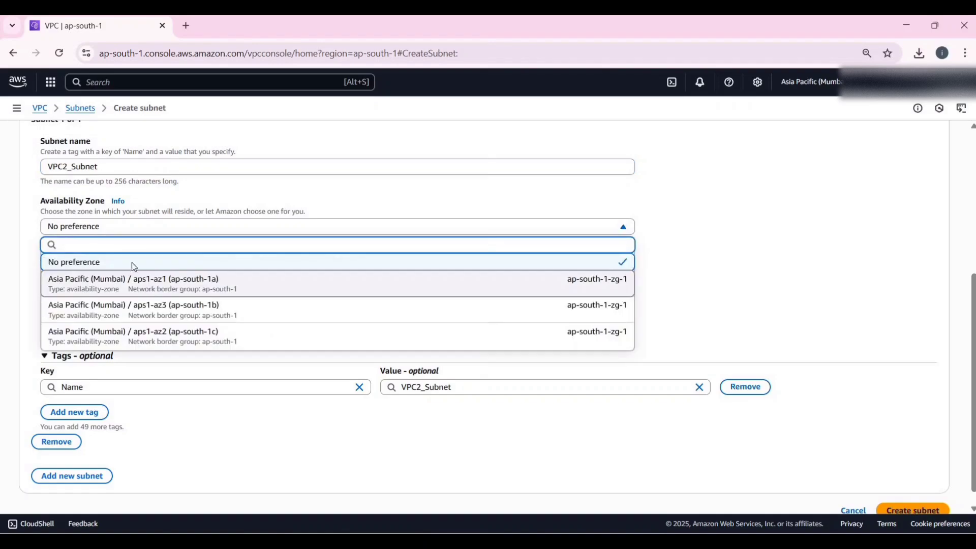
click(132, 279)
click(105, 296)
text(11.0.)
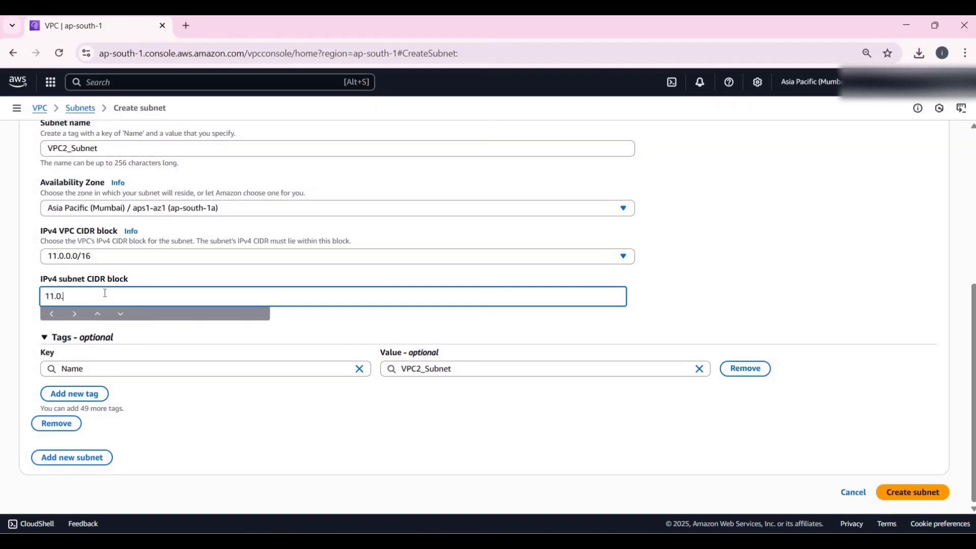
text(1.0/24)
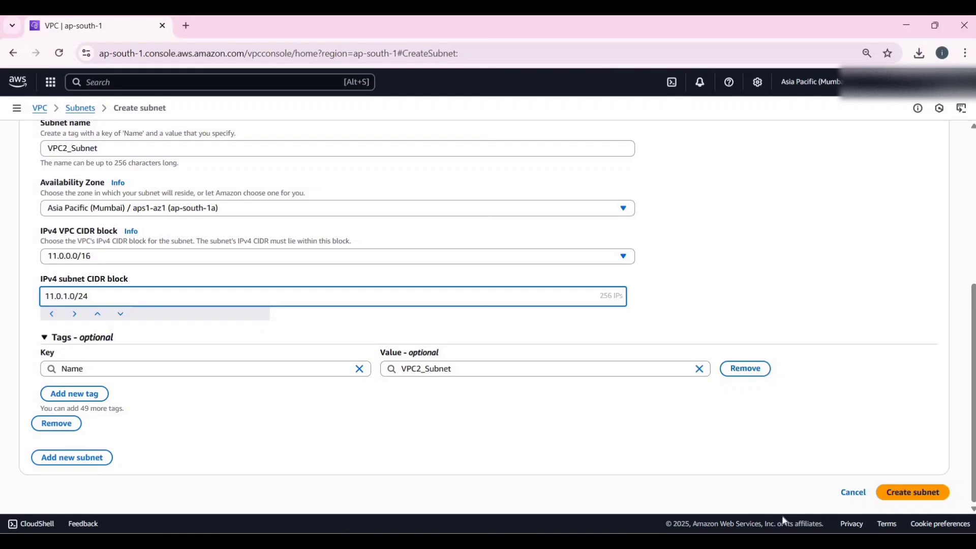
click(914, 492)
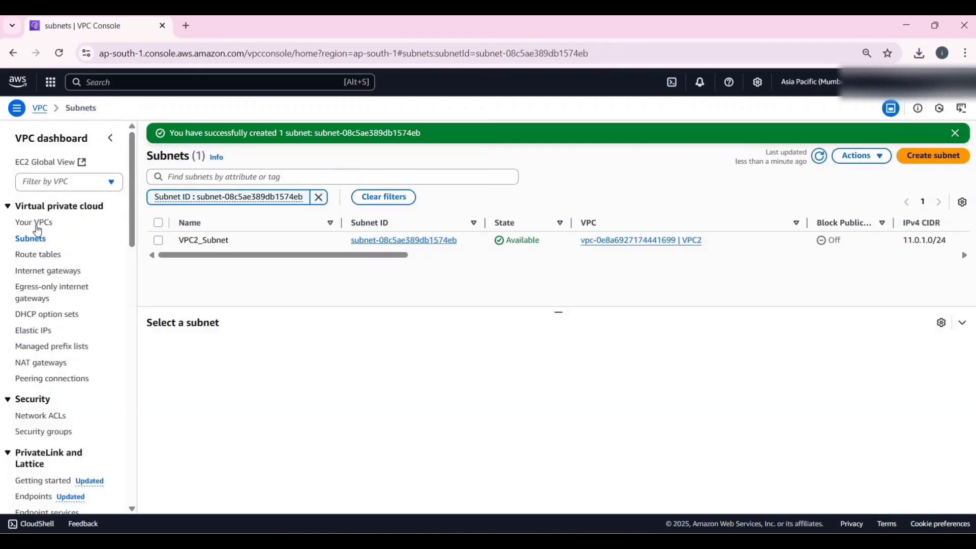
Rename the unnamed main route table of VPC2 as VPC2_RT
click(36, 224)
click(38, 255)
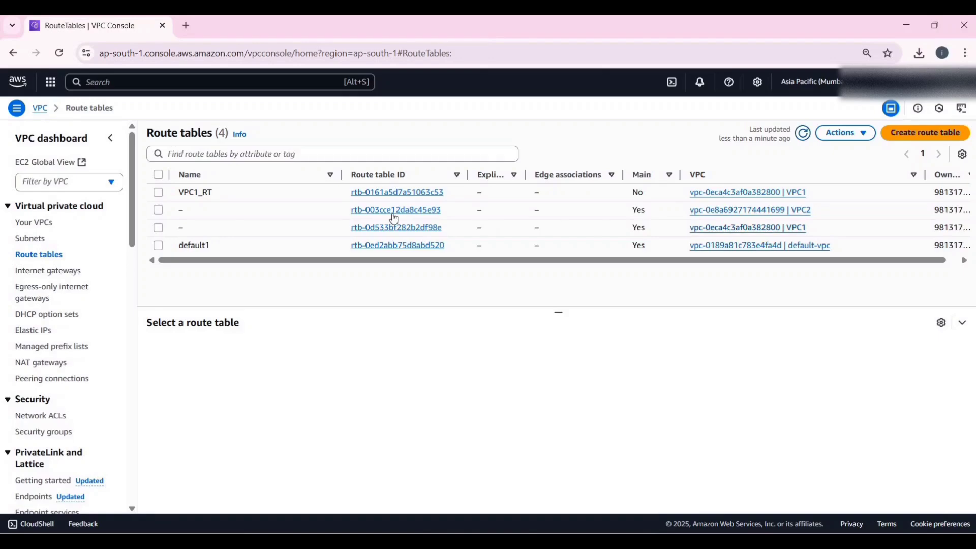
click(190, 210)
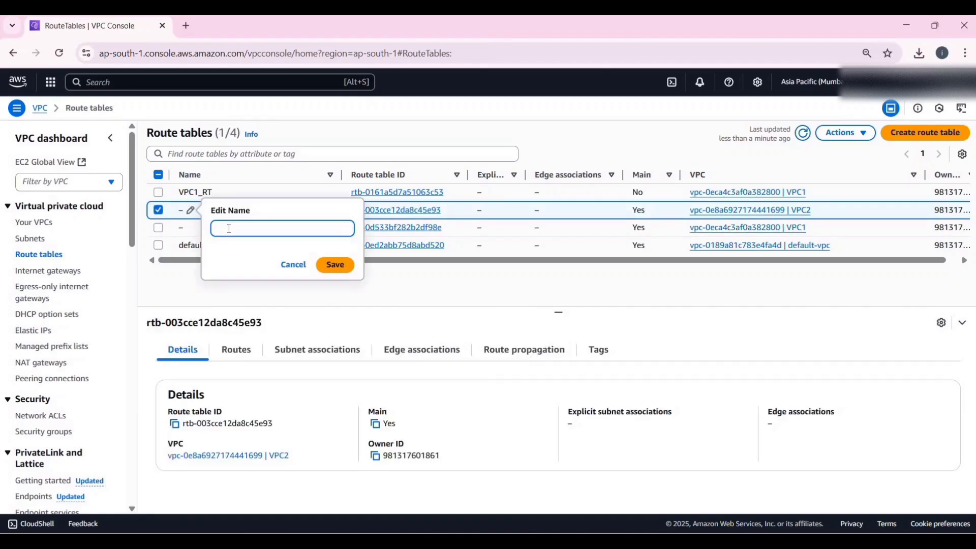
text(VPC2_RT)
key(Return)
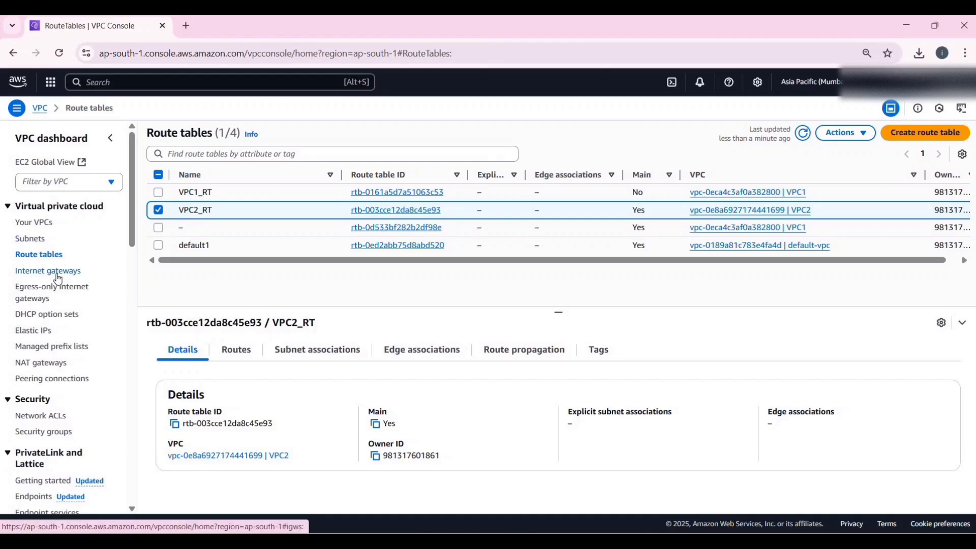
Create an internet gateway named VPC2_IGW
click(76, 274)
click(896, 134)
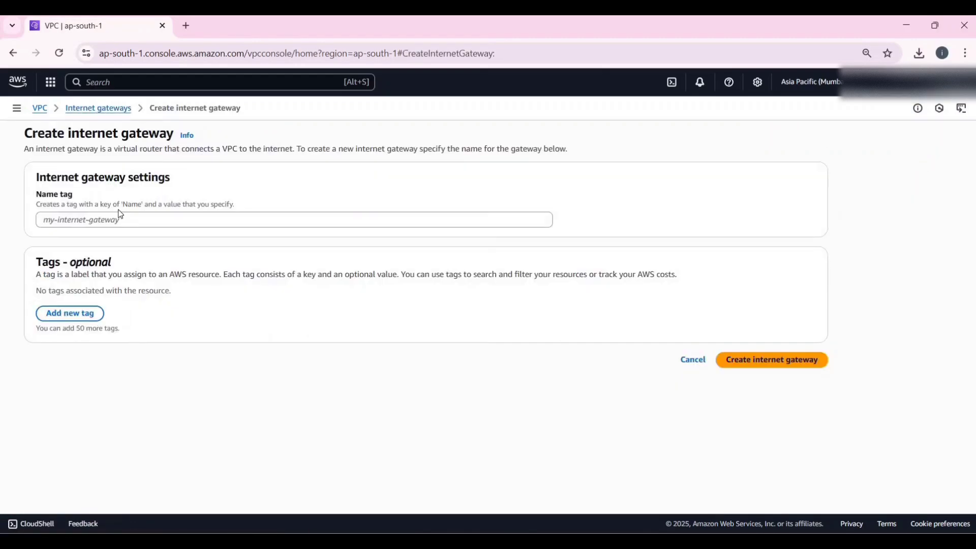
click(107, 225)
text(VPC2)
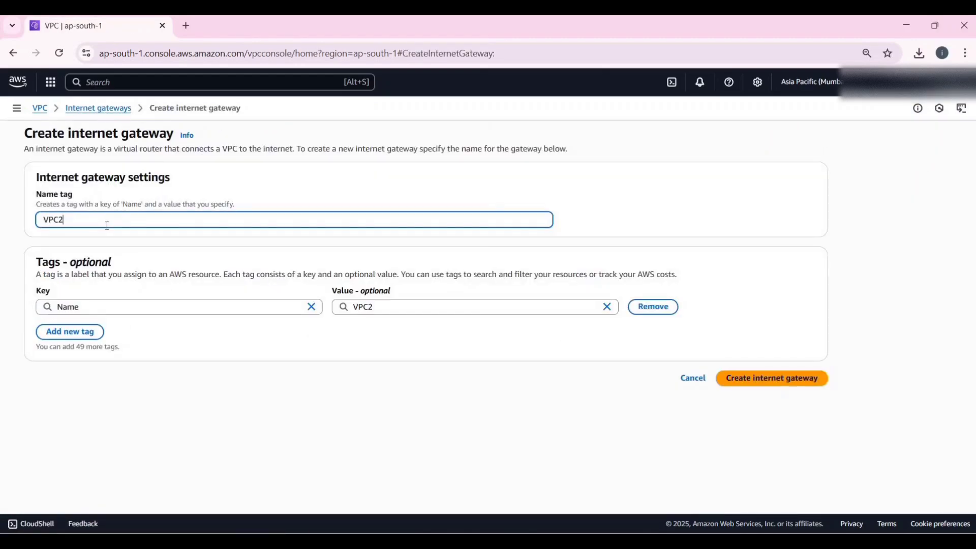
text(_IGW)
click(731, 378)
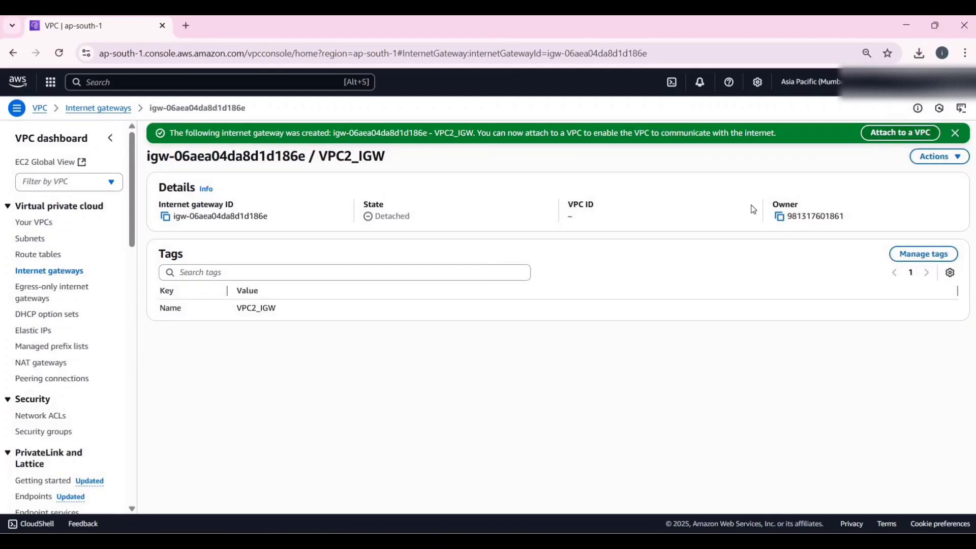
Attach the VPC2_IGW internet gateway to VPC2
click(901, 133)
click(222, 242)
click(320, 265)
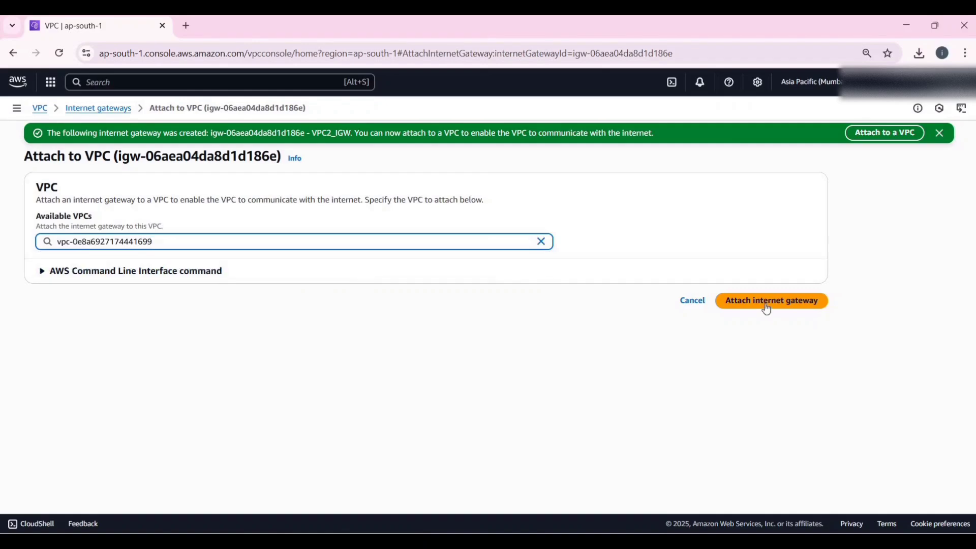
click(768, 304)
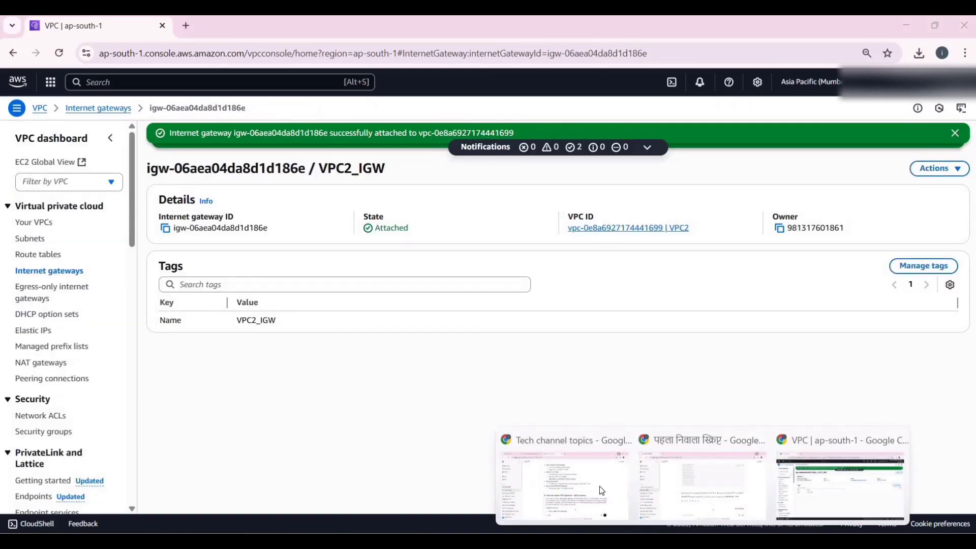
click(601, 487)
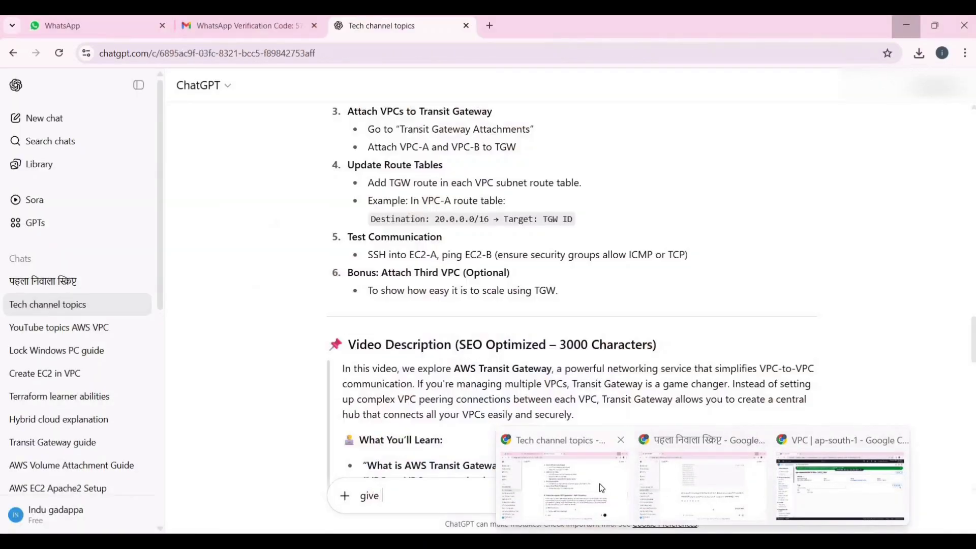
click(822, 489)
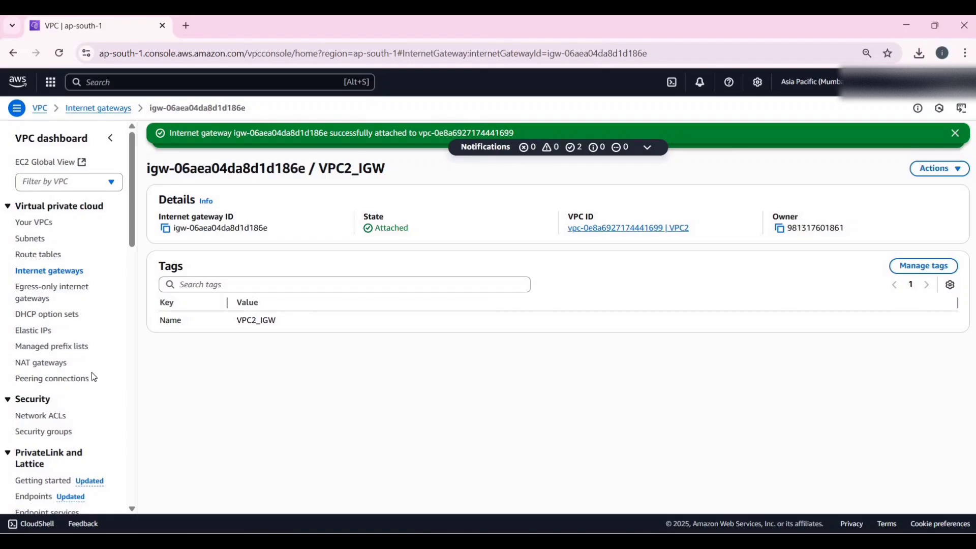
Dismiss the notifications and review the lists of VPCs, subnets, internet gateways and route tables
click(955, 134)
click(782, 194)
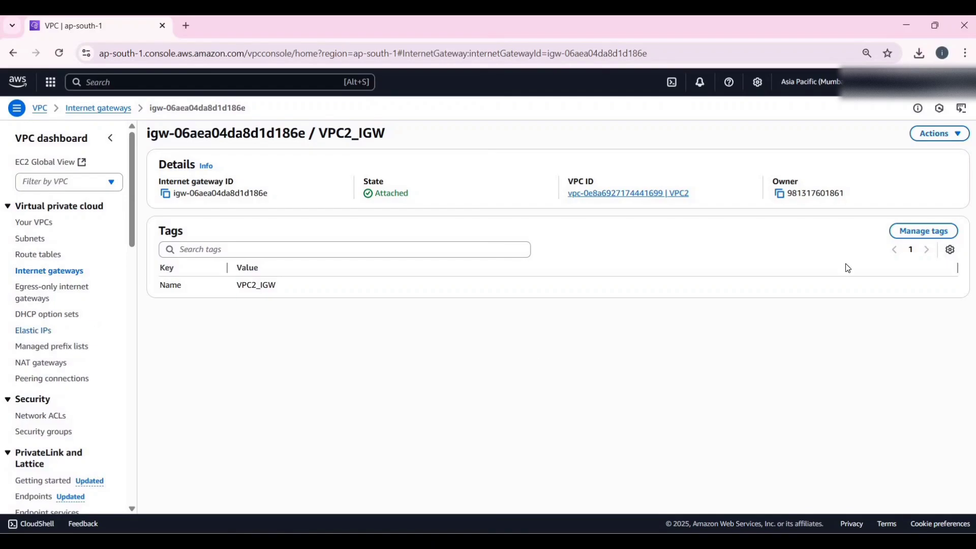
click(43, 226)
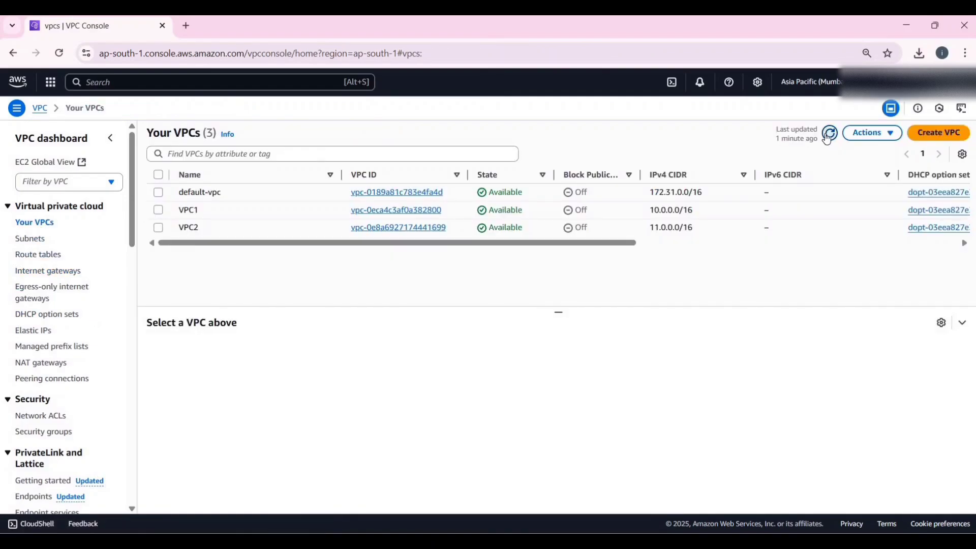
click(36, 240)
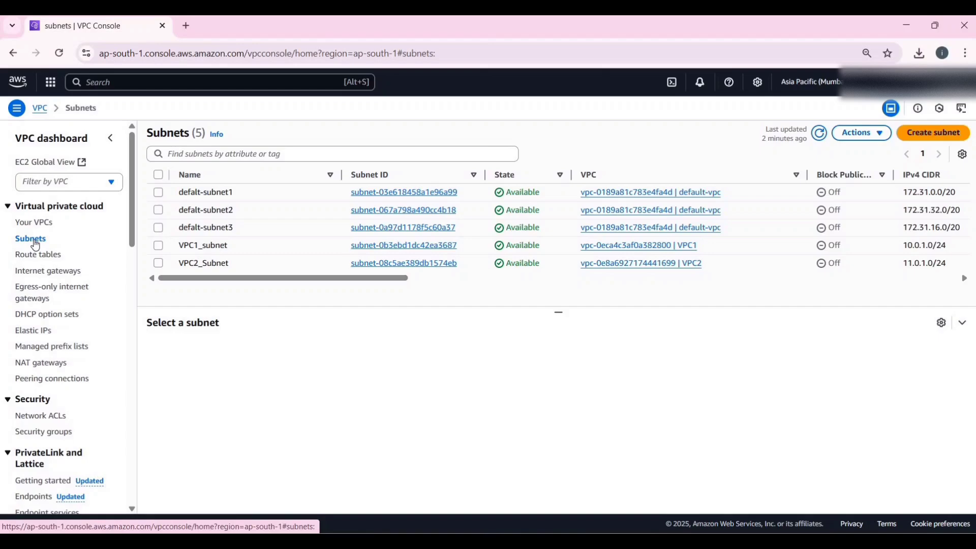
click(34, 273)
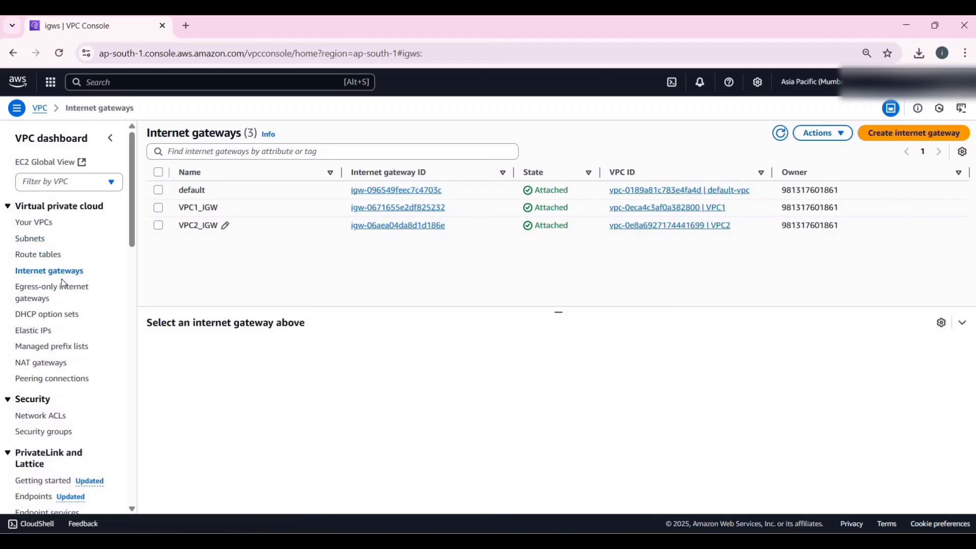
click(41, 257)
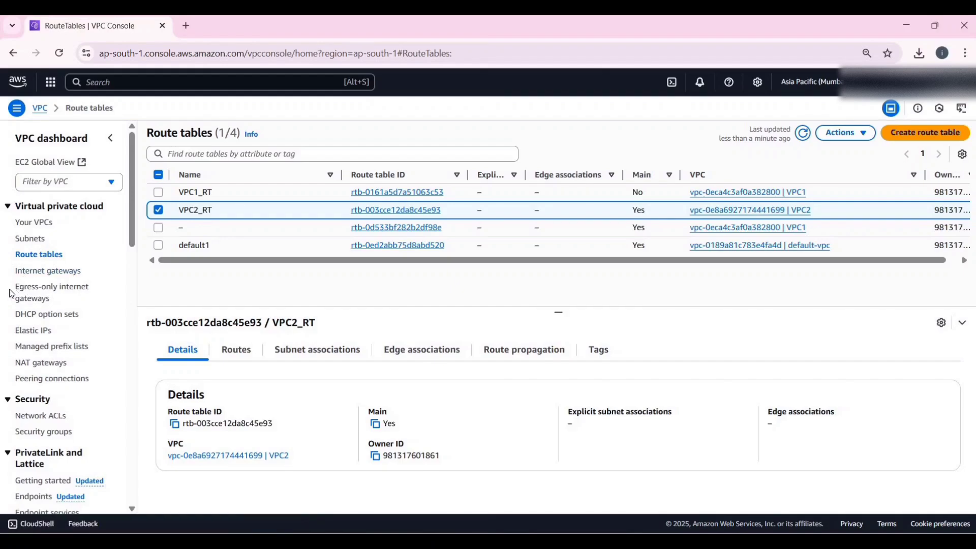
click(799, 137)
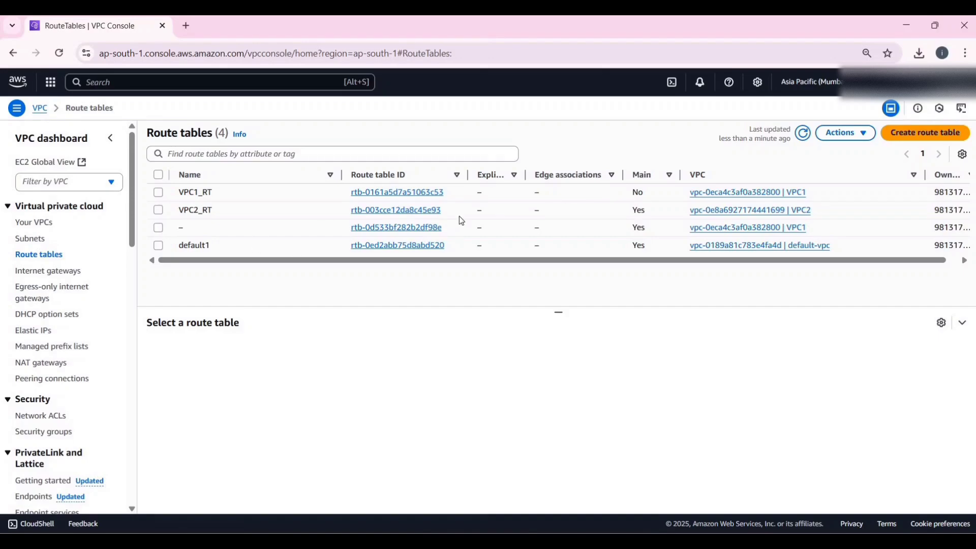
Add a route to VPC2_RT with destination 0.0.0.0/0 and VPC2's internet gateway as the target, and save the routes
click(382, 211)
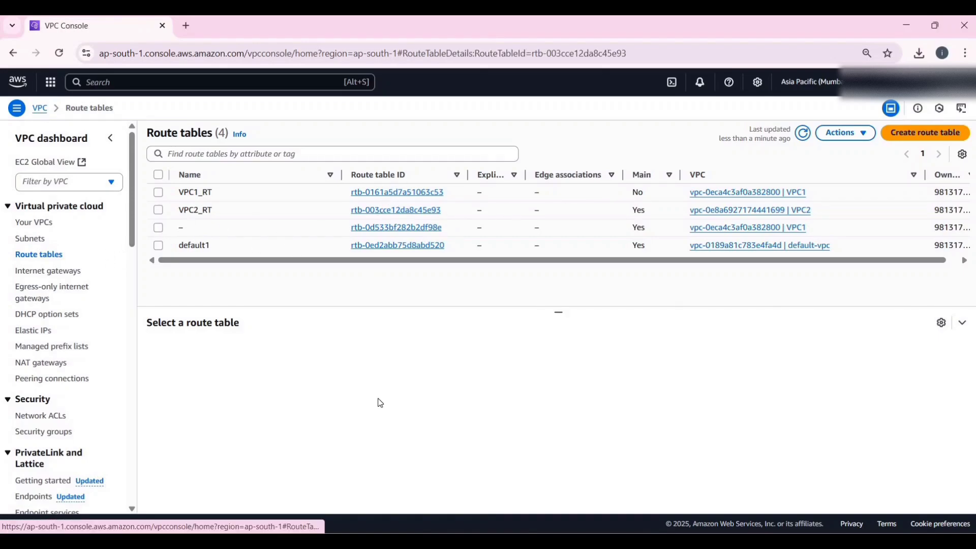
click(928, 305)
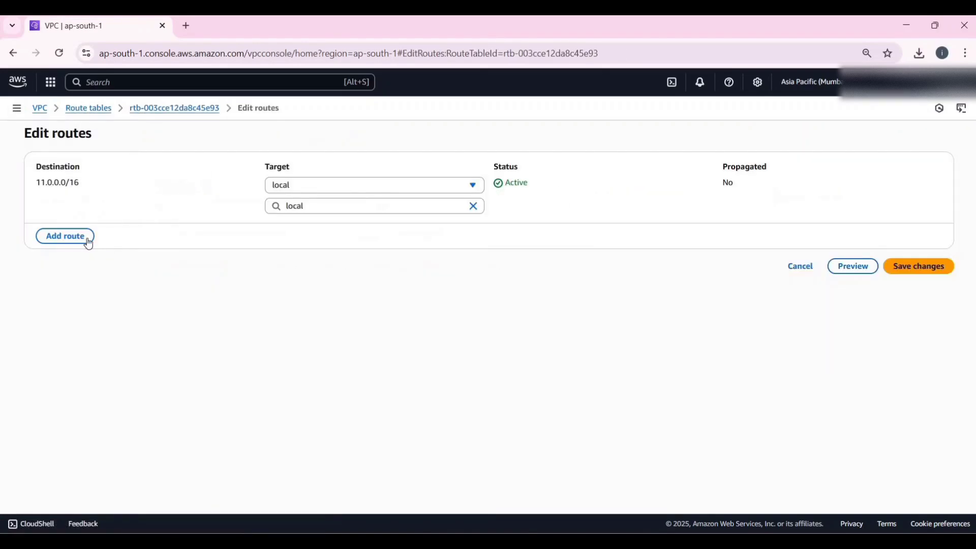
click(81, 240)
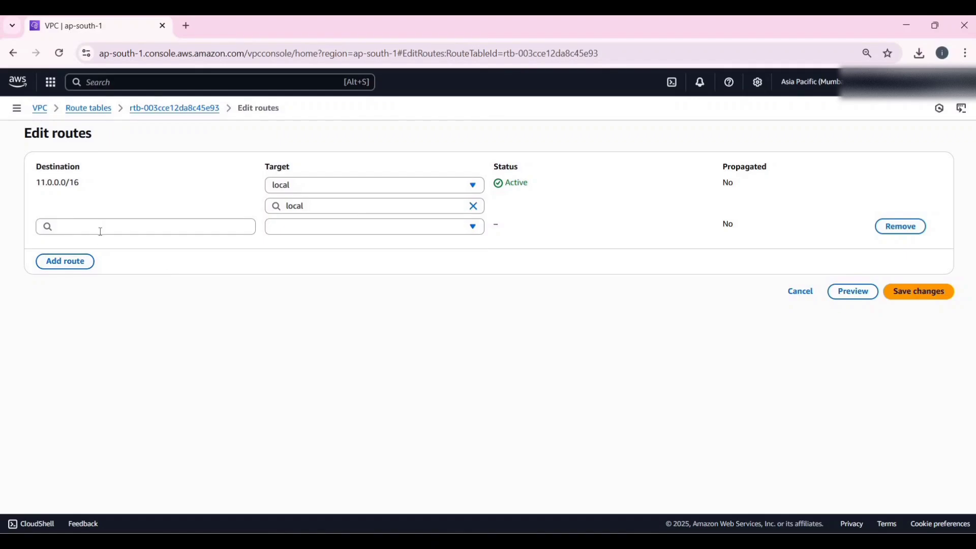
click(98, 229)
click(96, 246)
click(304, 235)
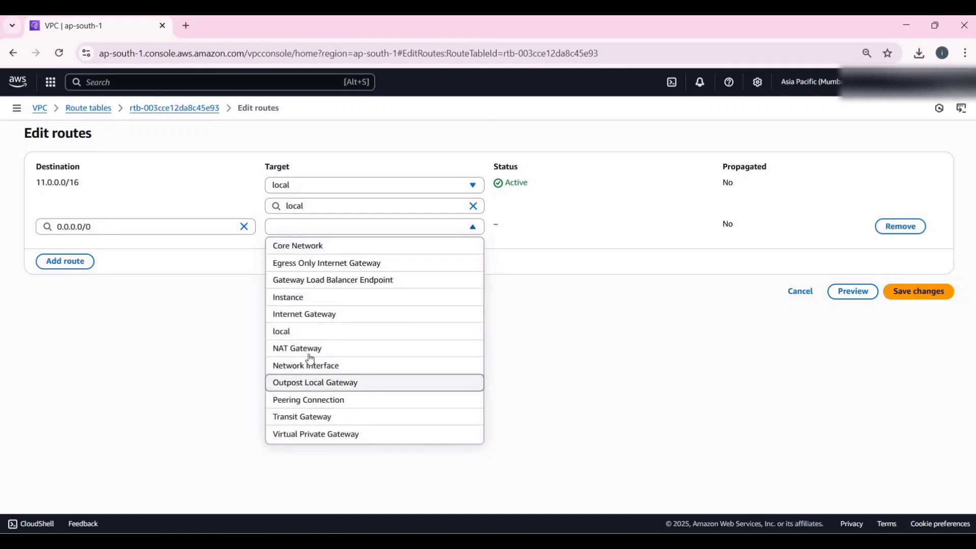
click(328, 311)
click(339, 288)
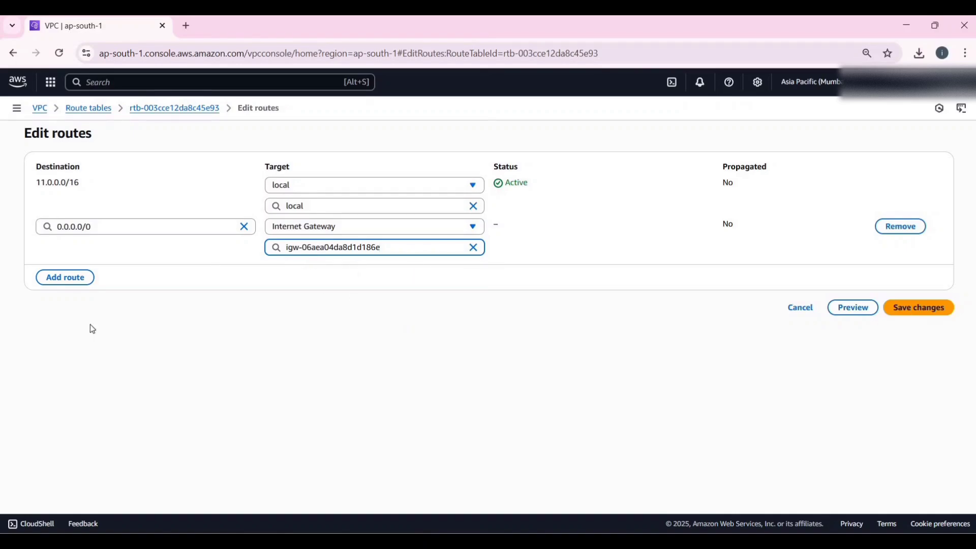
click(918, 310)
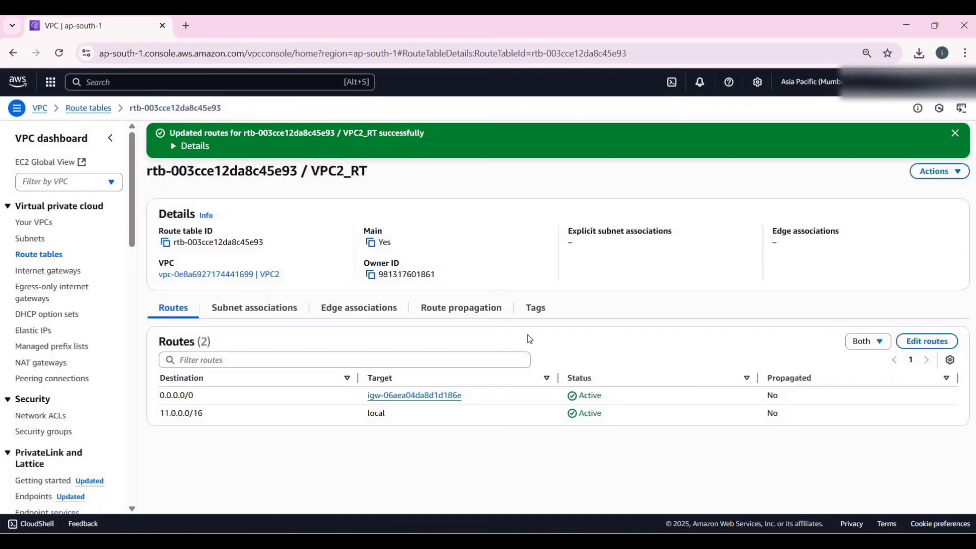
Rename the unnamed main route table of VPC1 as VPC1_RT and check VPC1's resource map
click(31, 225)
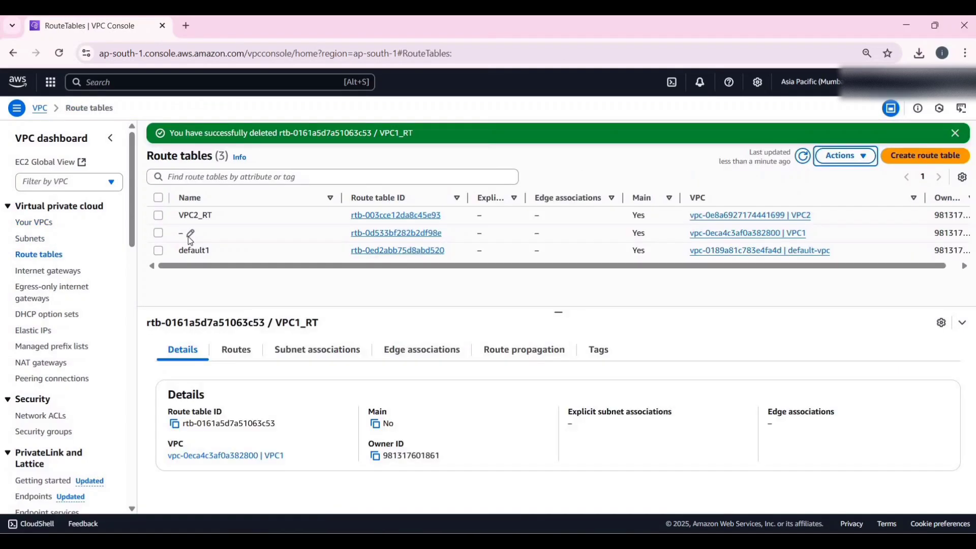
click(191, 234)
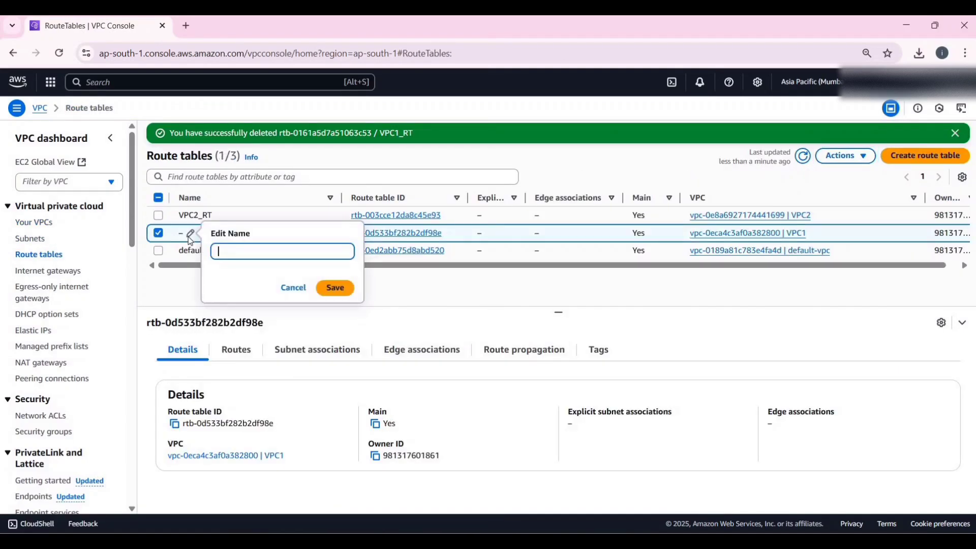
text(VPC1_RT)
key(Return)
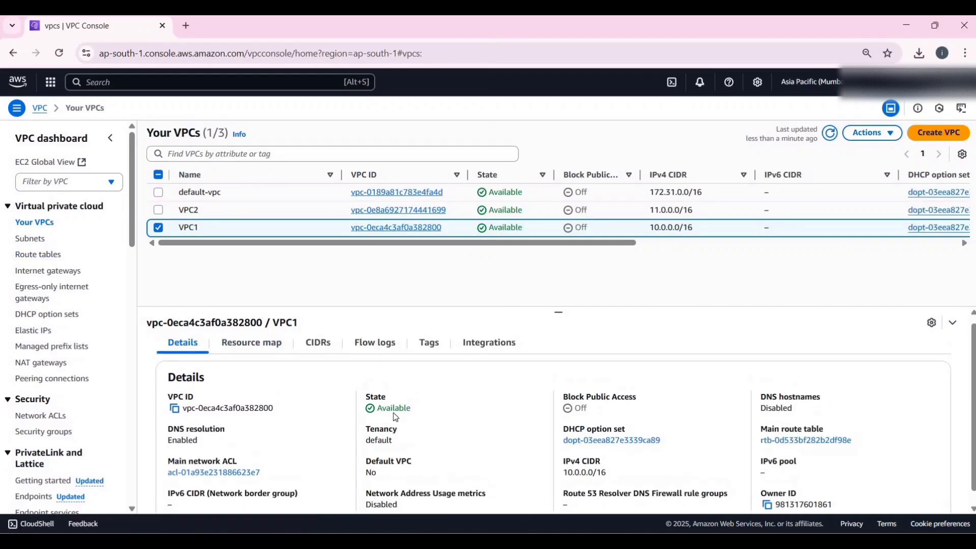
click(252, 350)
scroll(747, 444, down, 1)
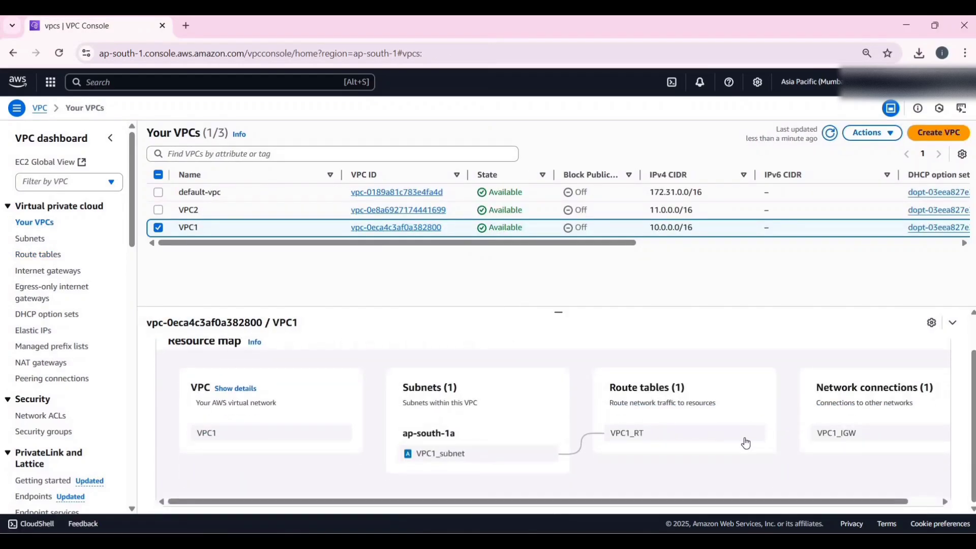
Add a route to VPC1_RT with destination 0.0.0.0/0 and VPC1's internet gateway as the target, and save the routes
click(40, 256)
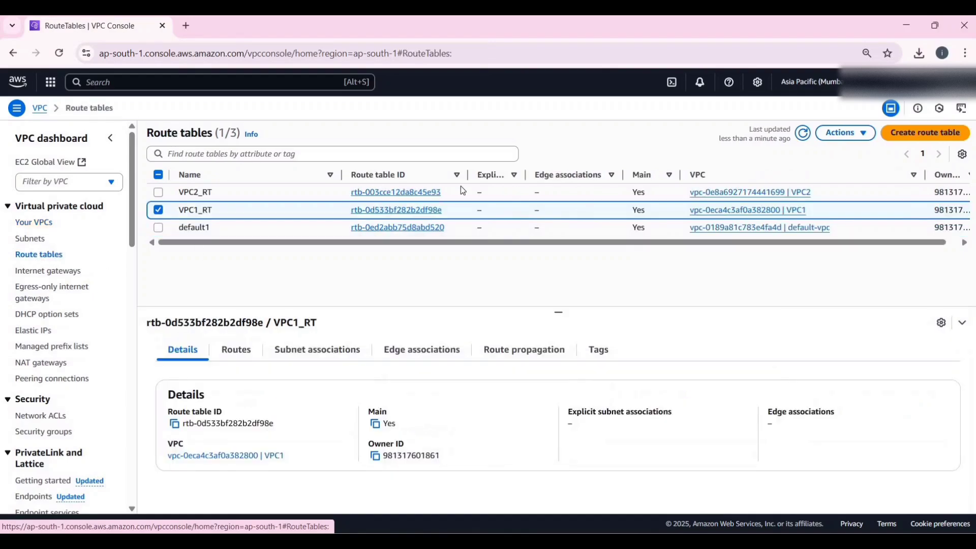
click(385, 216)
click(922, 303)
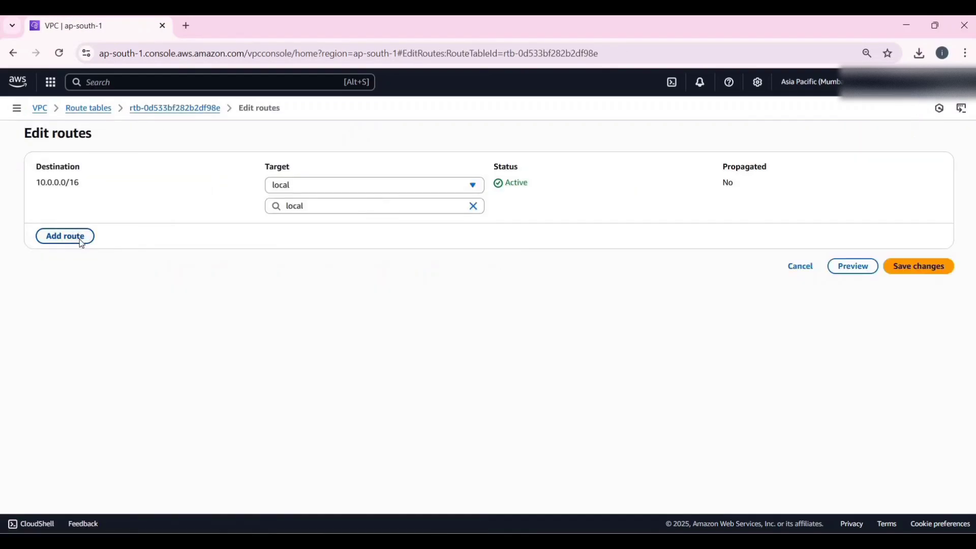
click(82, 244)
click(113, 229)
click(65, 244)
click(326, 227)
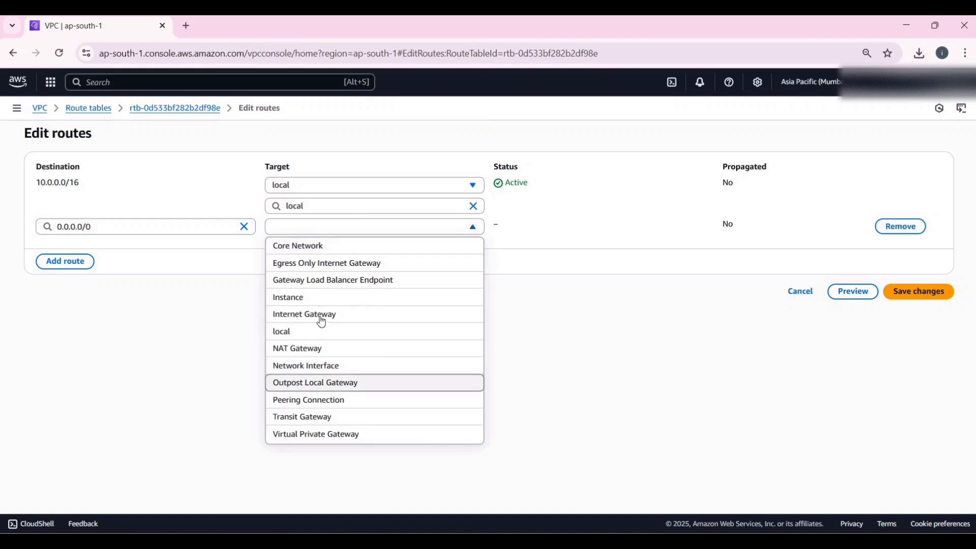
click(321, 315)
click(338, 281)
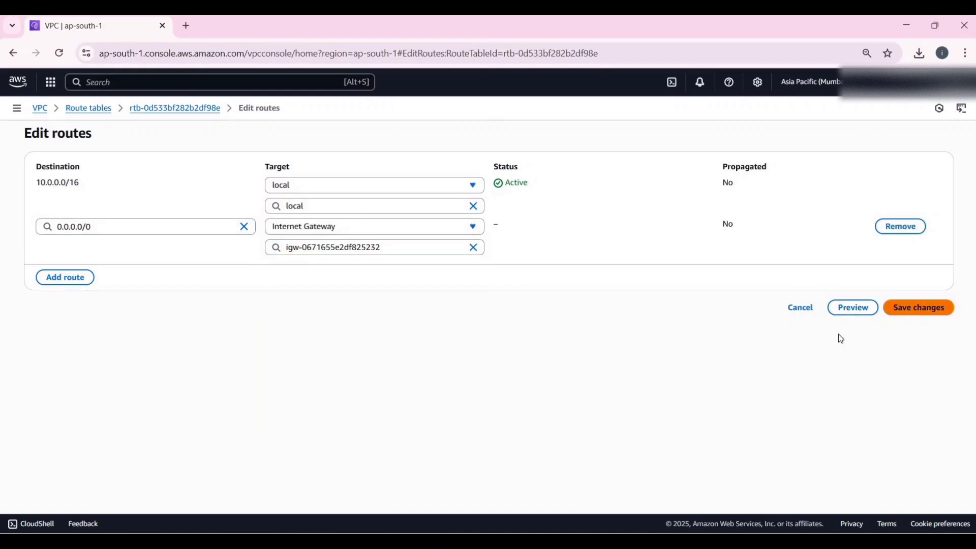
click(919, 307)
Examine the resource maps of VPC1 and VPC2 for the links between subnet, route table and internet gateway
click(31, 224)
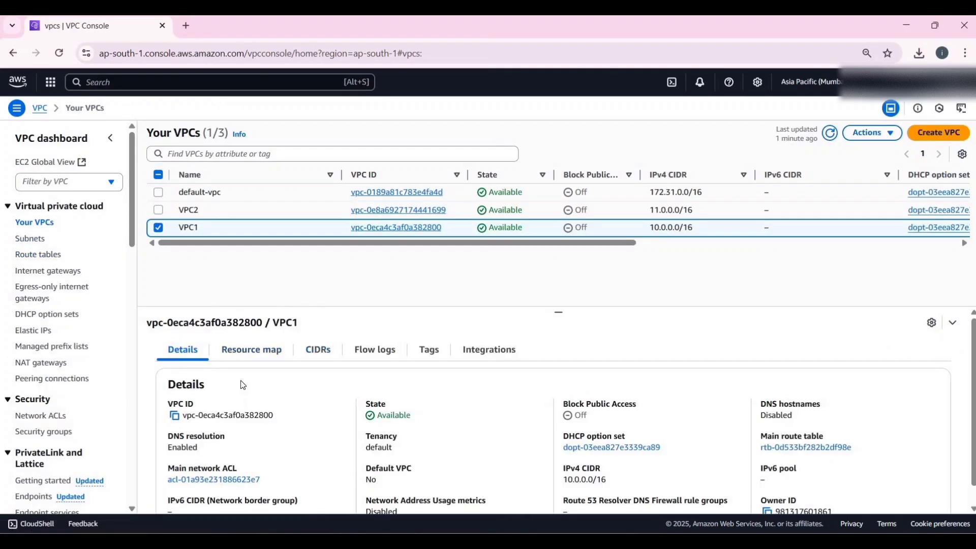
scroll(709, 451, down, 5)
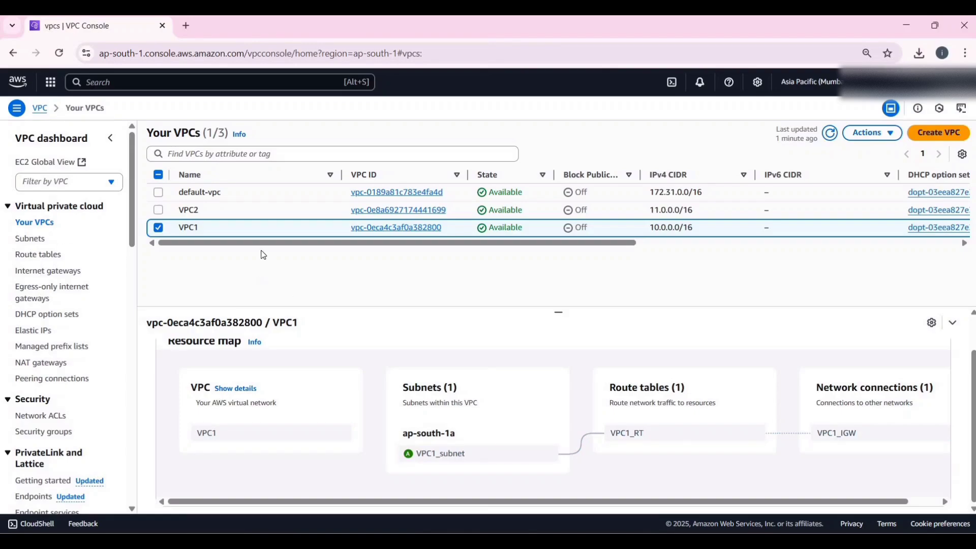
click(399, 211)
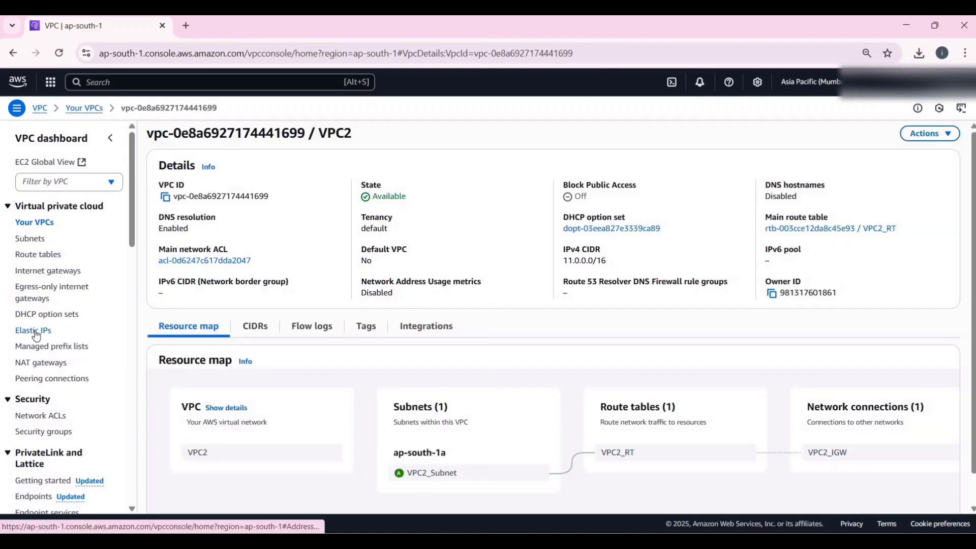
Duplicate the VPC console browser tab and open the EC2 service in the copy
right_click(147, 34)
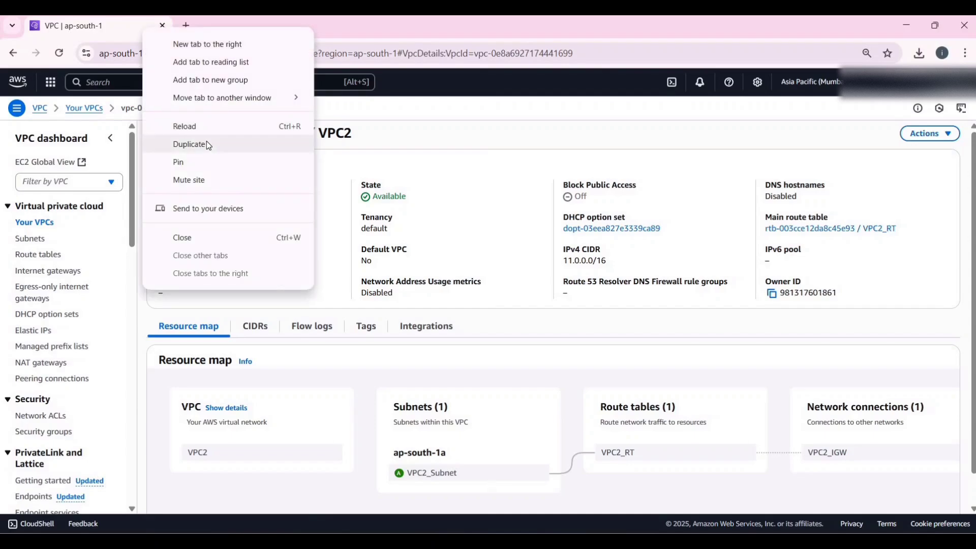
click(206, 142)
click(172, 84)
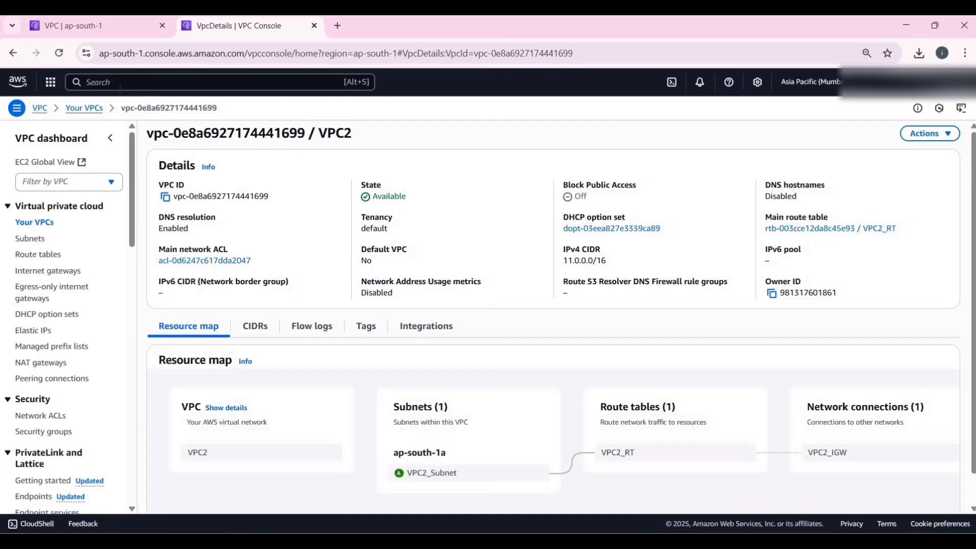
text(ec2)
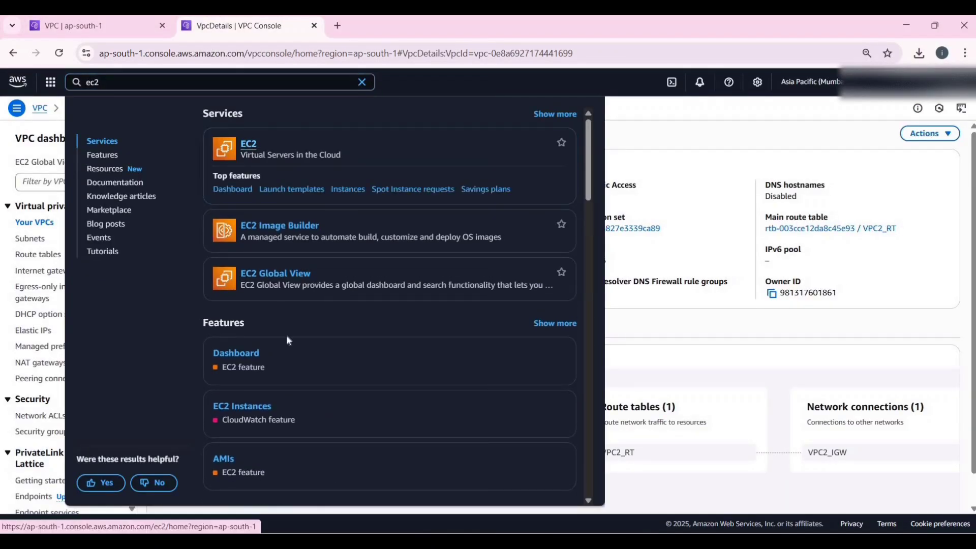
click(308, 327)
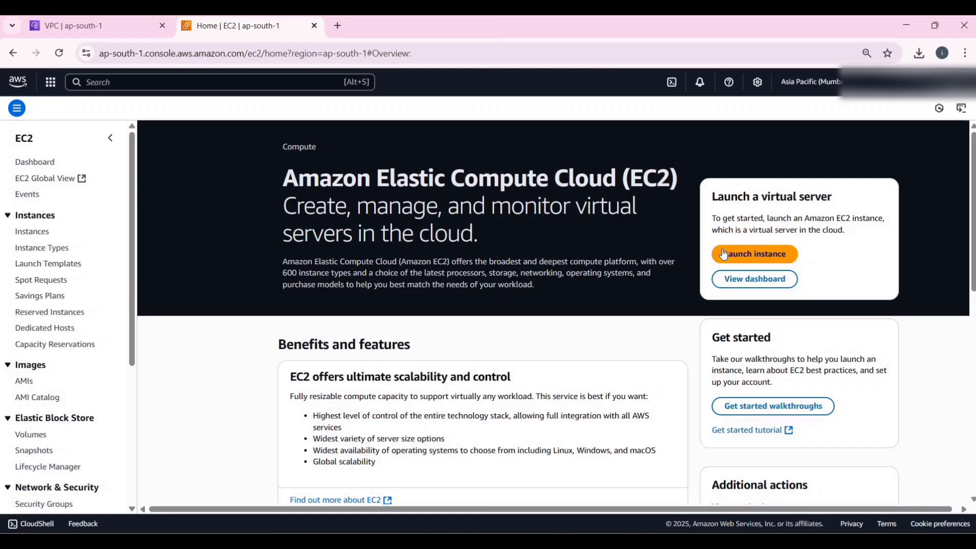
Start launching a new EC2 instance named VPC1_Instance with the Ubuntu machine image
click(755, 254)
click(142, 252)
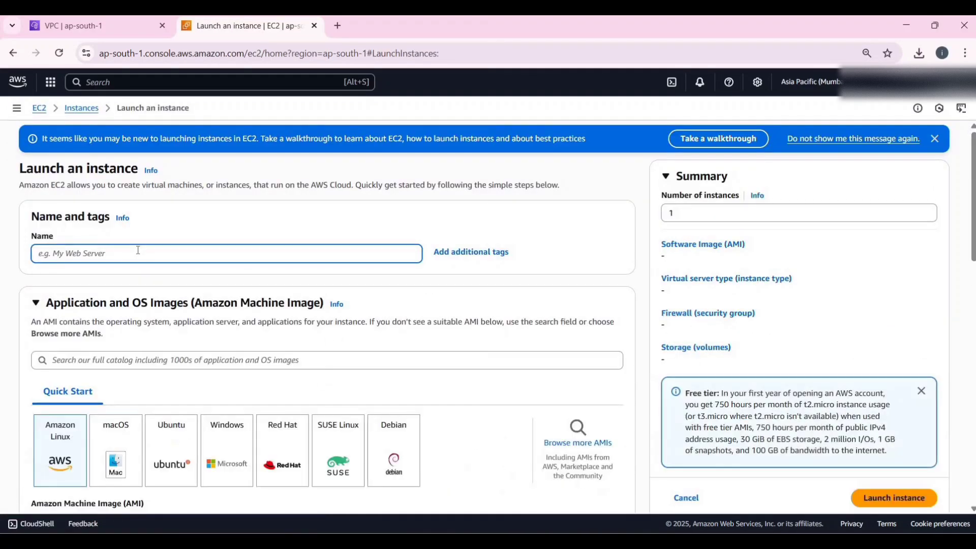
text(VPC1_Instance)
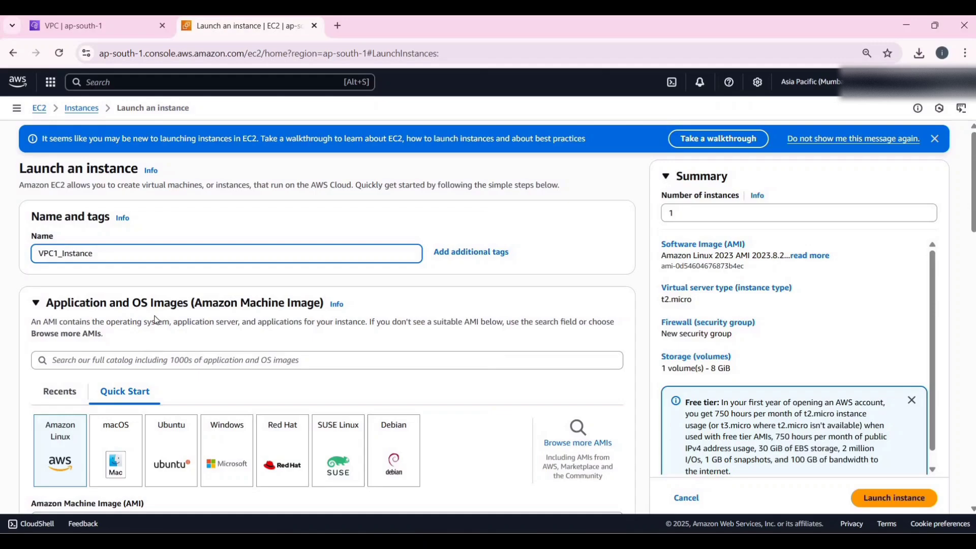
scroll(156, 320, down, 4)
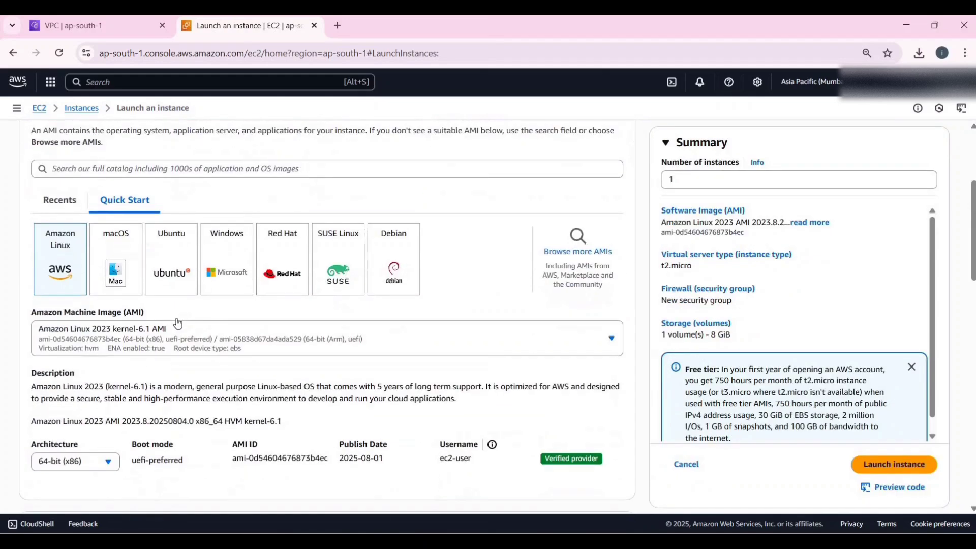
click(173, 255)
Choose the existing key pair simple_key for logging in to VPC1_Instance
scroll(104, 330, down, 1)
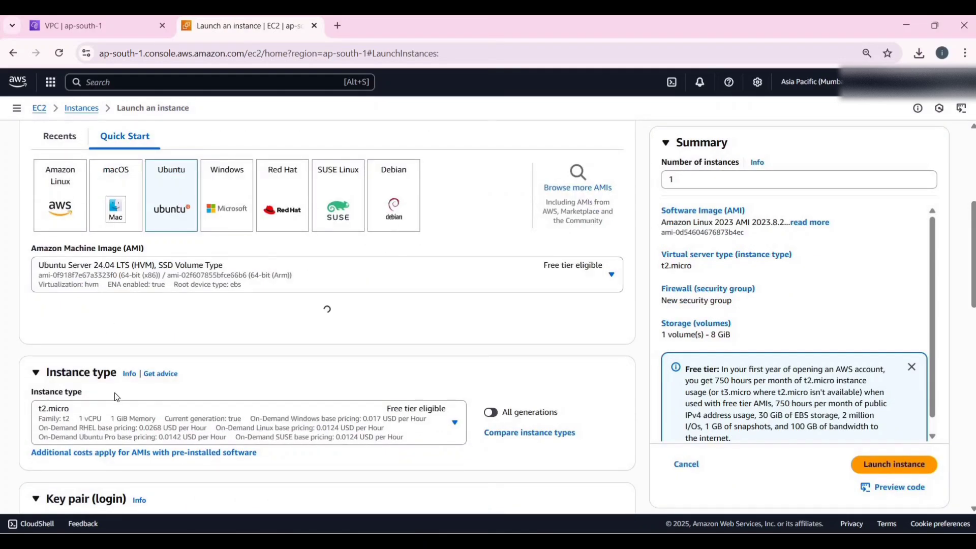
scroll(127, 391, down, 4)
scroll(347, 323, down, 1)
click(283, 257)
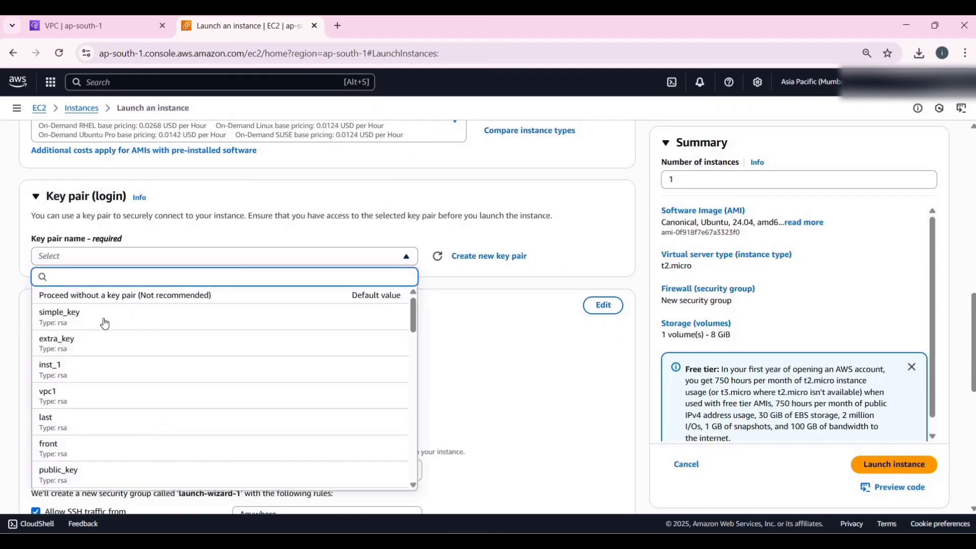
click(218, 313)
Edit the network settings to place the instance in VPC1 and enable auto-assignment of a public IP
scroll(607, 189, down, 2)
click(604, 178)
click(214, 224)
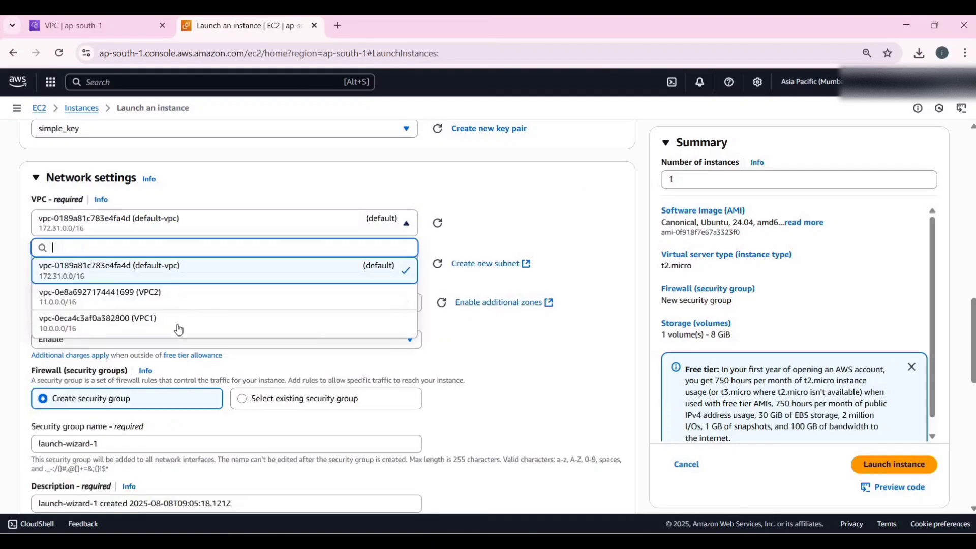
click(244, 320)
scroll(178, 239, down, 3)
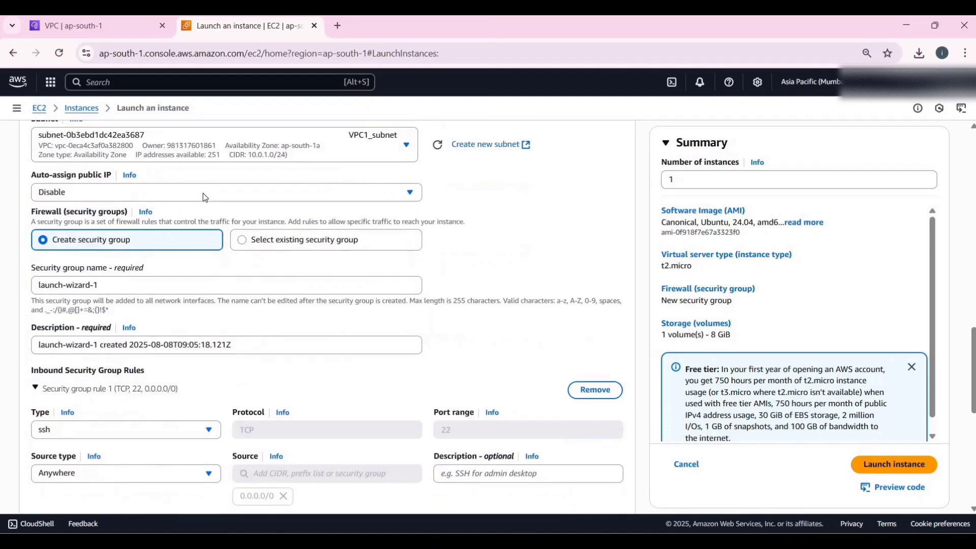
click(204, 193)
click(234, 211)
Assign VPC1's existing default security group to the instance instead of creating a new one
click(270, 257)
click(192, 297)
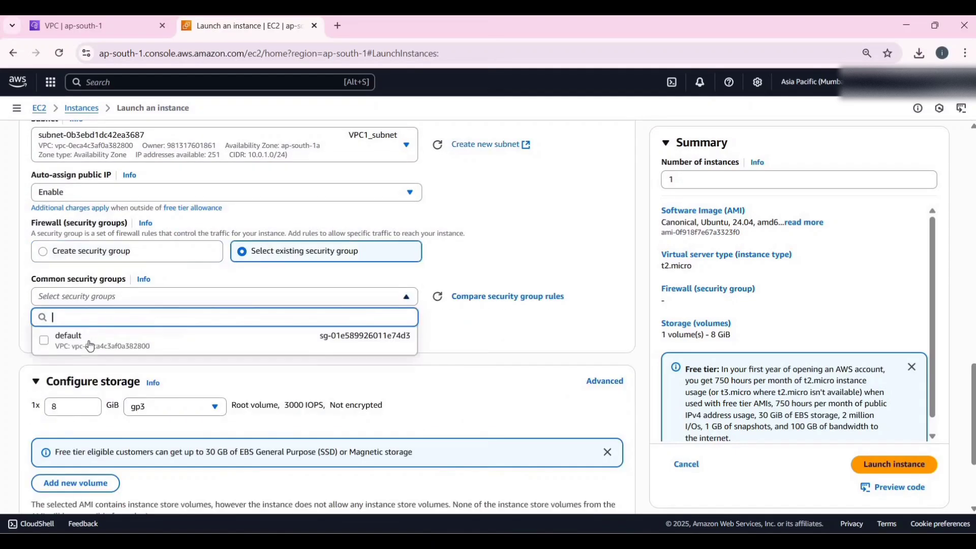
click(102, 338)
Set the root volume type to gp2 and launch VPC1_Instance
scroll(204, 398, down, 3)
click(176, 311)
scroll(508, 382, down, 1)
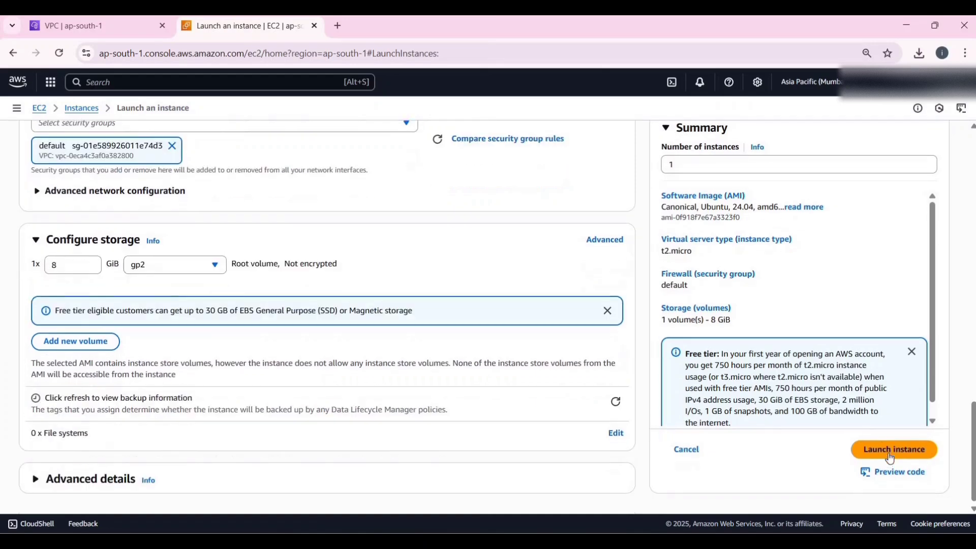
click(883, 458)
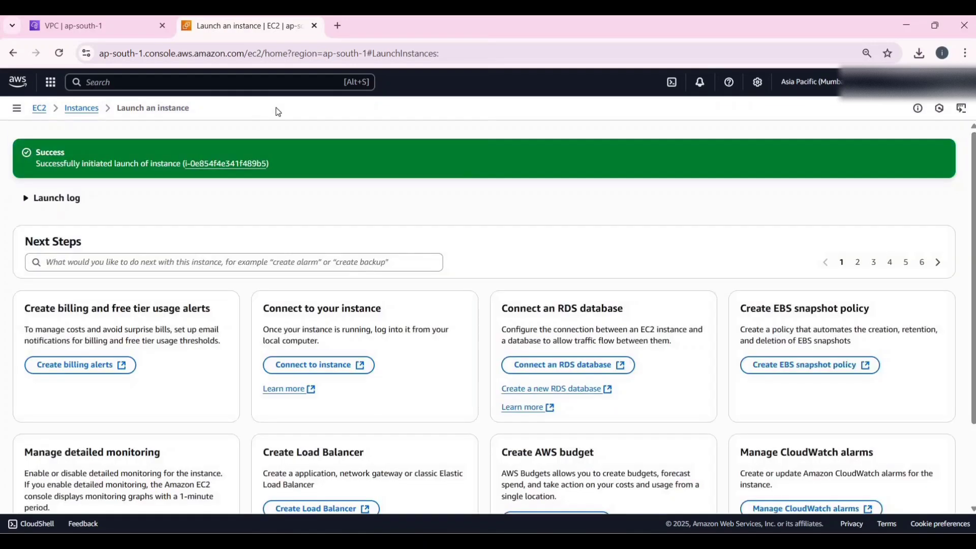
Start launching another instance from the instances list, named VPC2_instance, with the Ubuntu machine image
click(85, 109)
click(908, 143)
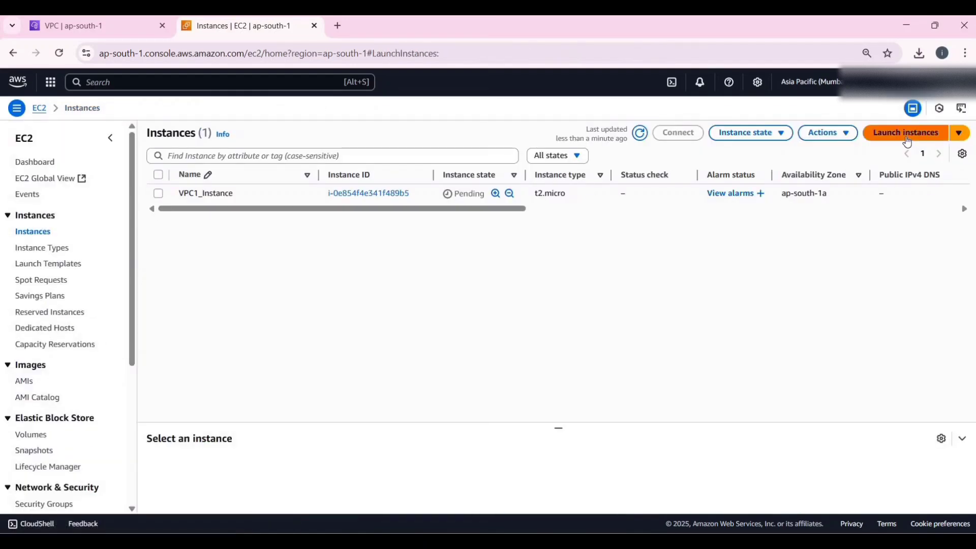
click(226, 253)
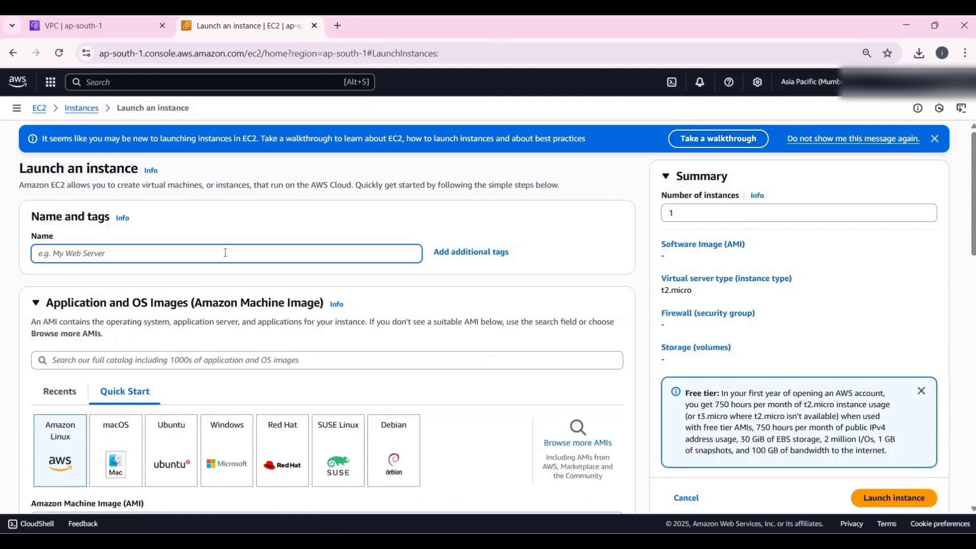
text(VPC2_instance)
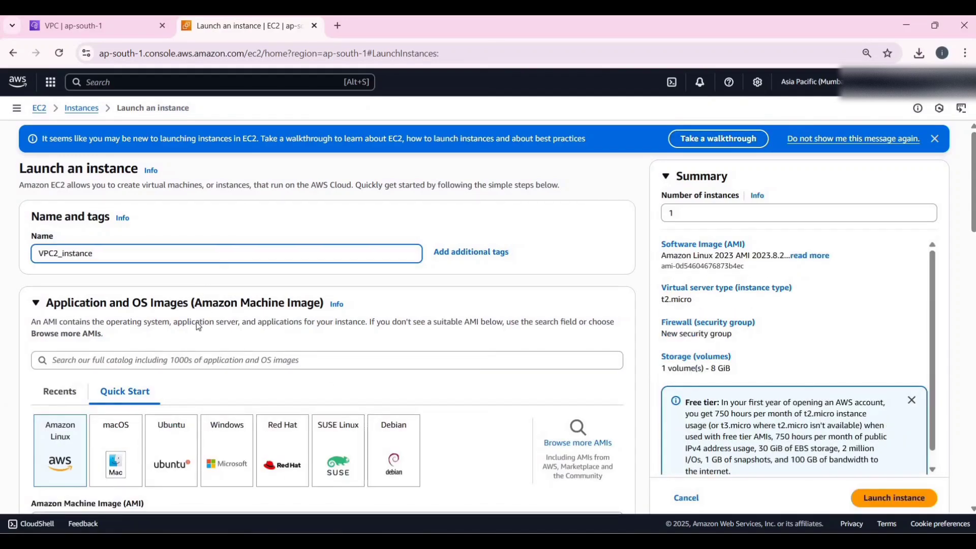
scroll(199, 327, down, 4)
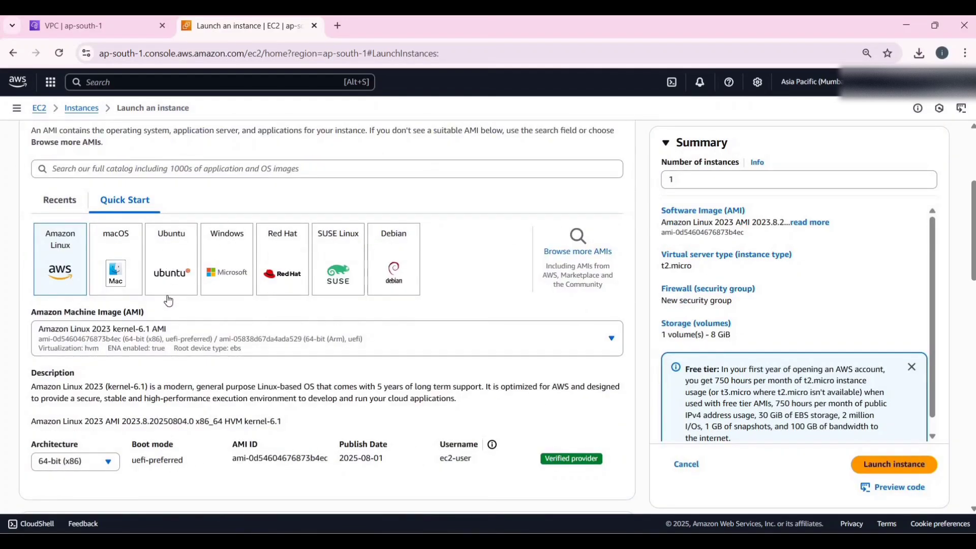
click(169, 294)
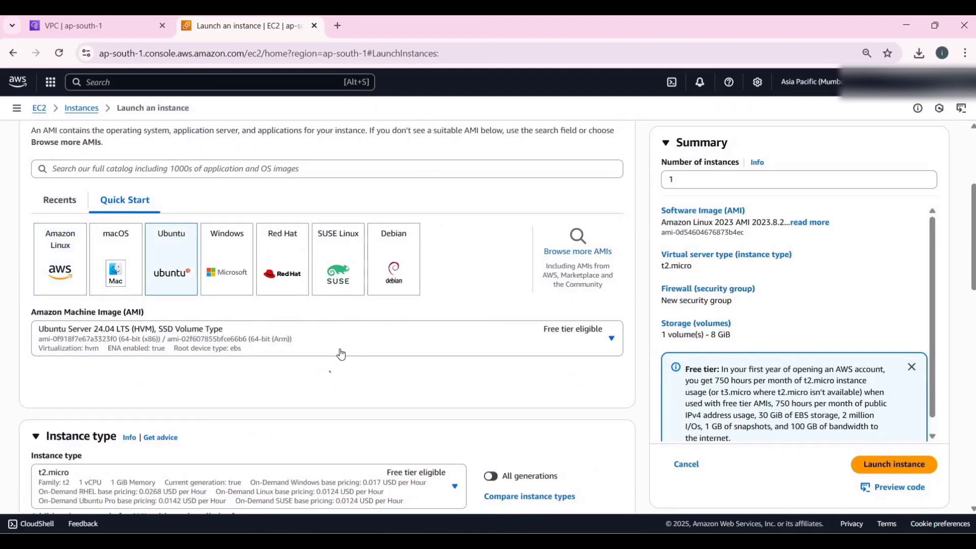
Choose the existing key pair extra_key for logging in to VPC2_instance
scroll(227, 326, down, 6)
click(227, 321)
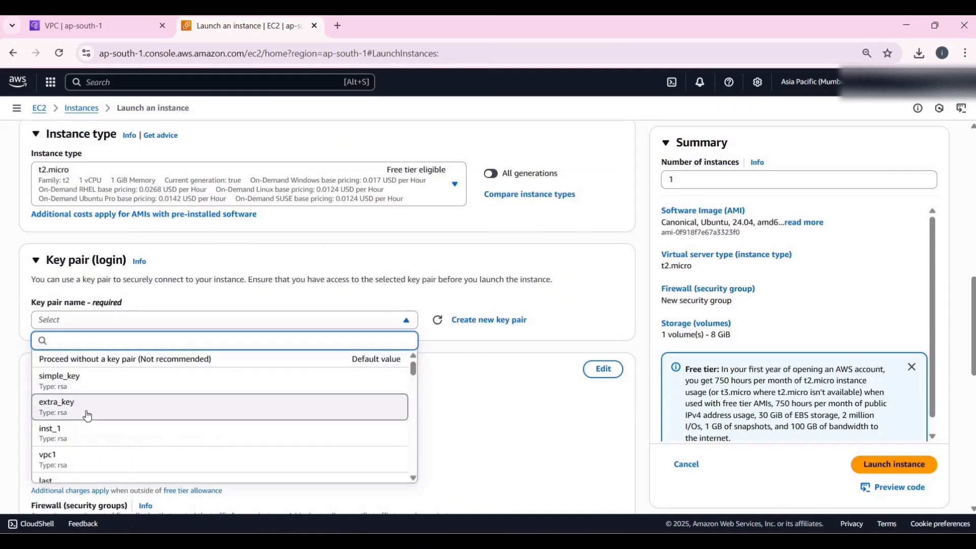
click(56, 401)
Edit the network settings to place the instance in VPC2 and enable auto-assignment of a public IP
scroll(596, 250, down, 3)
click(595, 249)
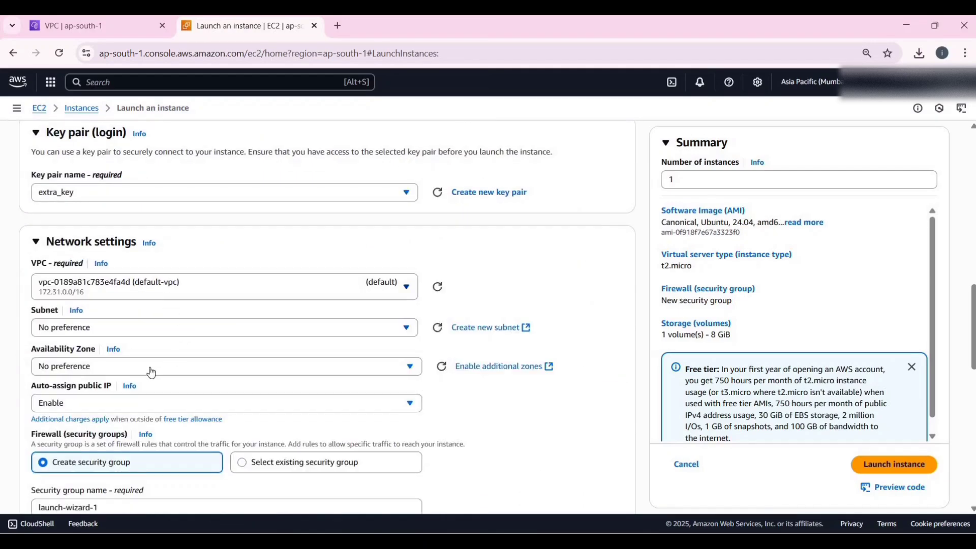
click(170, 294)
click(205, 361)
scroll(205, 215, down, 3)
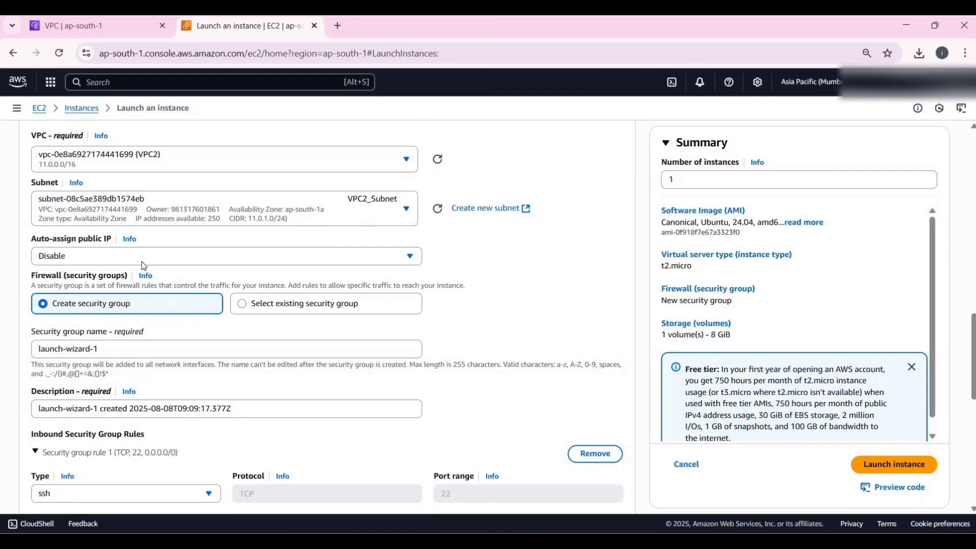
click(125, 257)
click(127, 275)
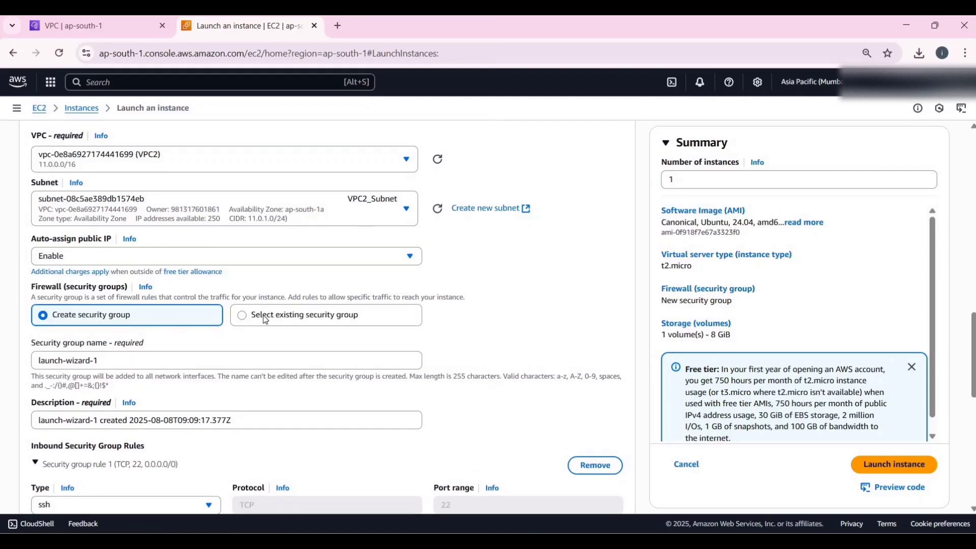
Assign VPC2's existing default security group to the instance instead of creating a new one
click(265, 320)
click(223, 362)
click(142, 405)
Set the root volume type to gp2 and launch VPC2_instance
scroll(201, 396, down, 4)
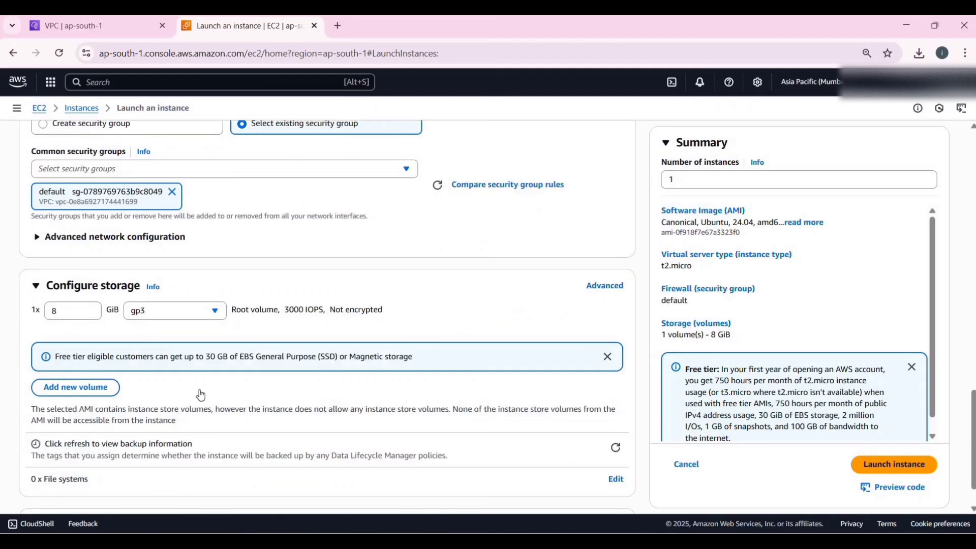
click(216, 311)
click(143, 384)
scroll(879, 463, down, 1)
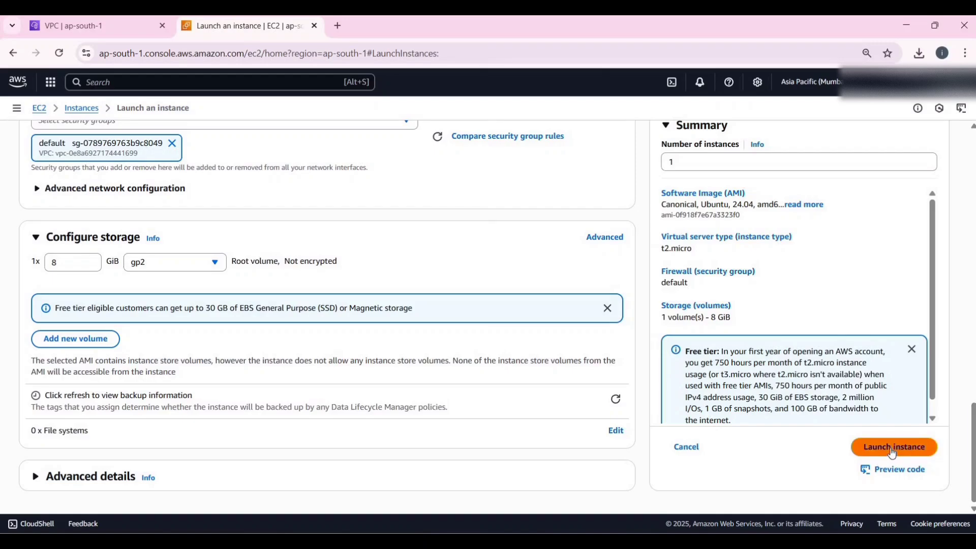
click(893, 449)
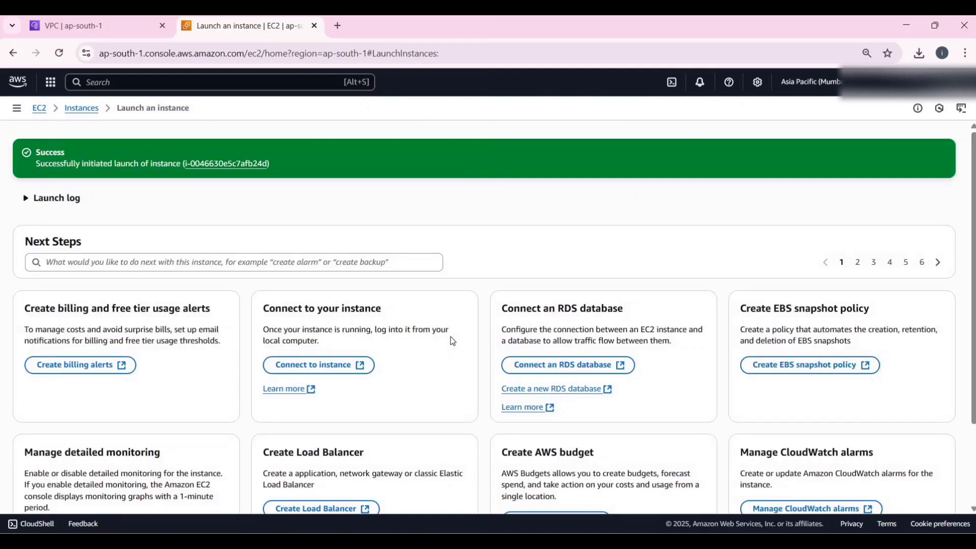
Return to the instances list and refresh it to check the state of both instances
click(82, 108)
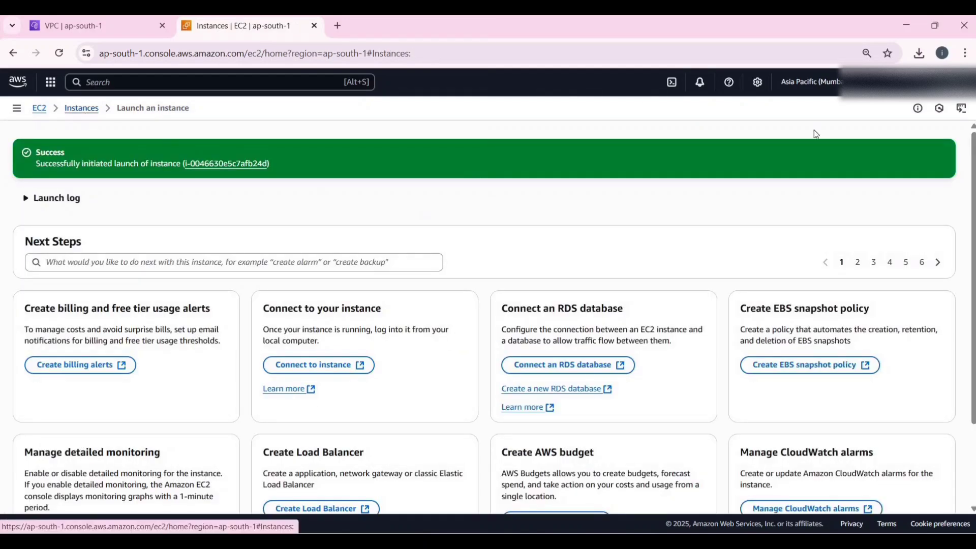
click(641, 157)
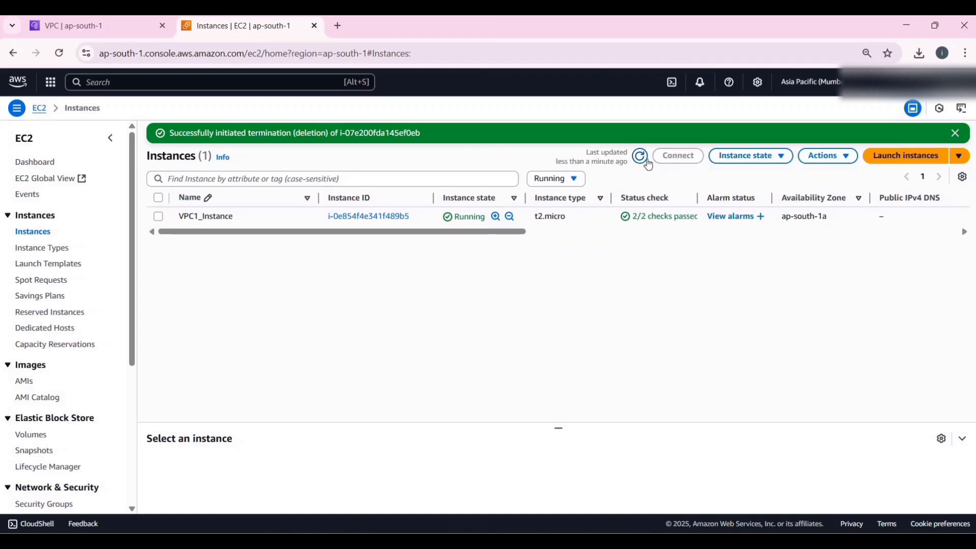
click(641, 157)
click(641, 156)
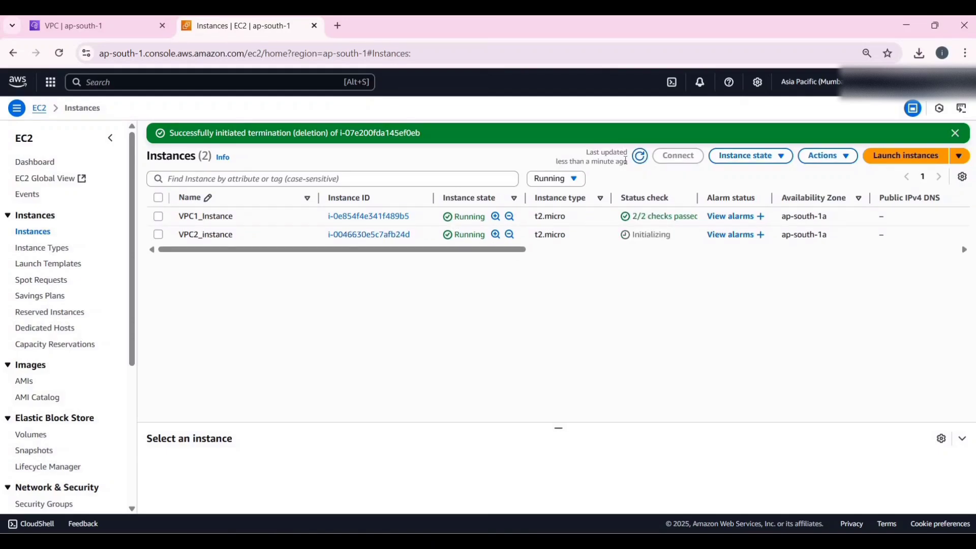
Try to connect to VPC2_instance with EC2 Instance Connect over its public IP, using the username ubuntu
click(371, 239)
click(769, 147)
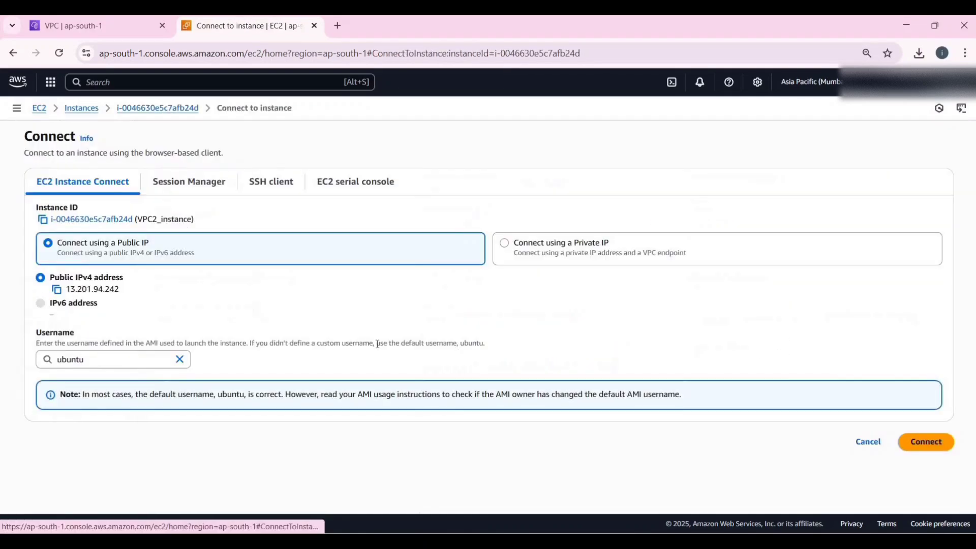
click(933, 449)
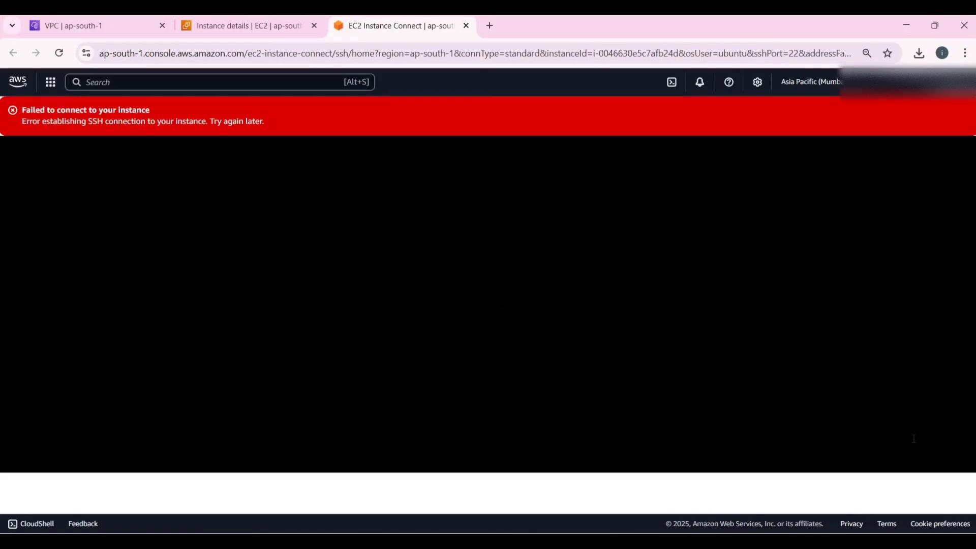
Return to VPC2_instance's details, check its security rules and open its default security group
click(278, 26)
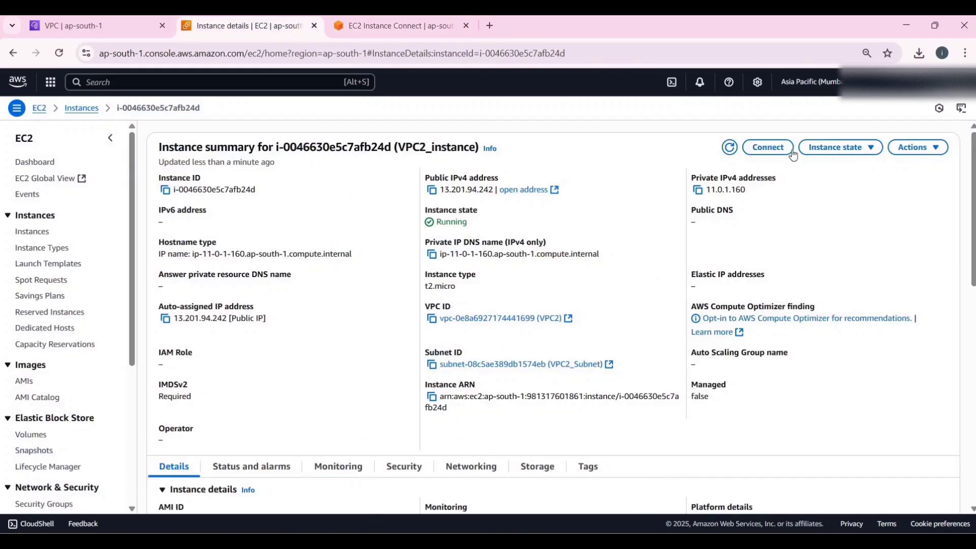
scroll(415, 315, down, 3)
click(402, 340)
scroll(399, 348, down, 3)
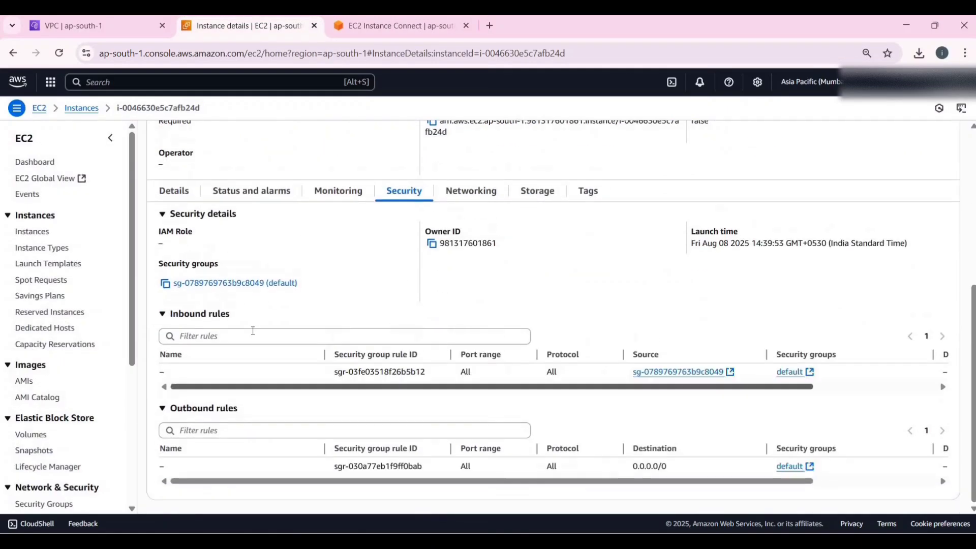
click(258, 286)
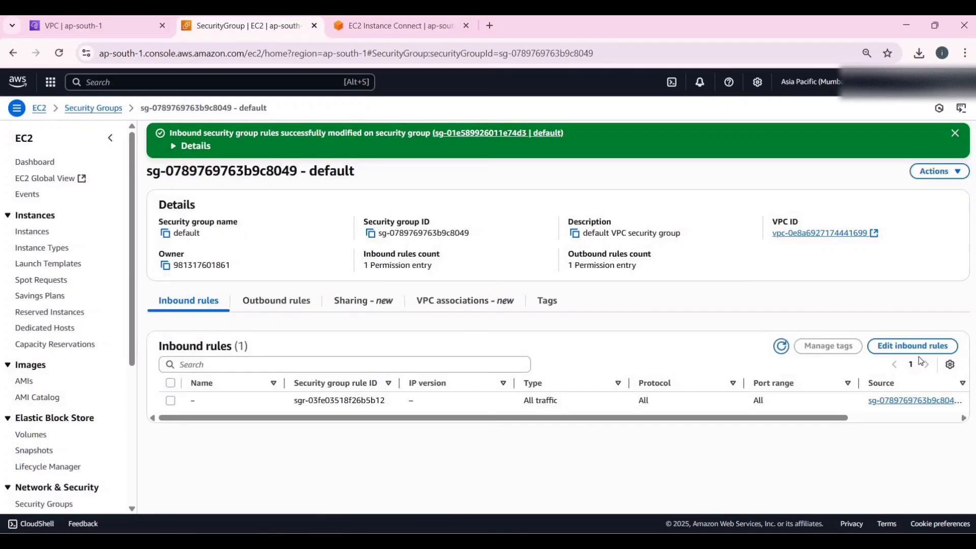
Edit the security group's inbound rules and add an SSH rule with source Anywhere, 0.0.0.0/0
click(906, 349)
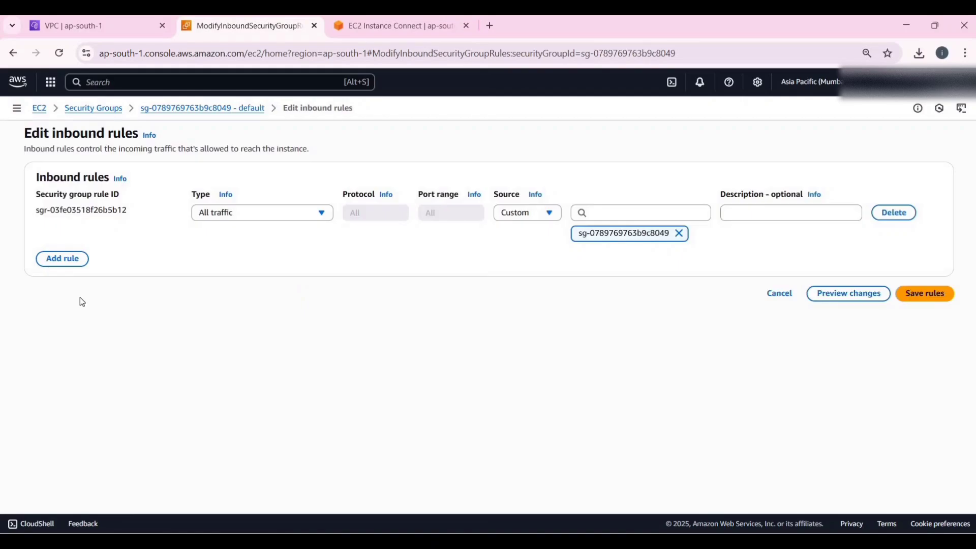
click(62, 258)
click(262, 252)
scroll(257, 376, down, 2)
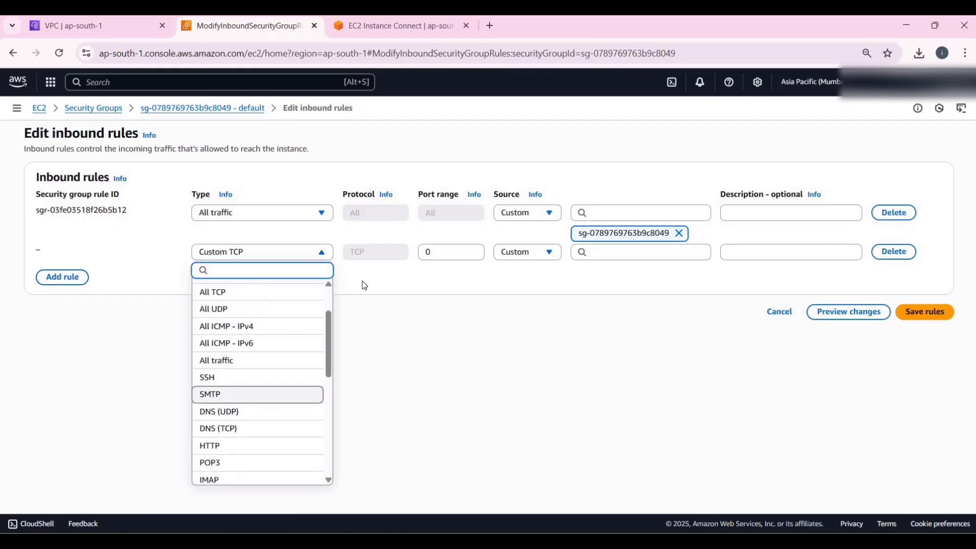
click(213, 378)
click(528, 252)
click(530, 289)
Add an inbound HTTP rule with source Anywhere, 0.0.0.0/0
click(61, 298)
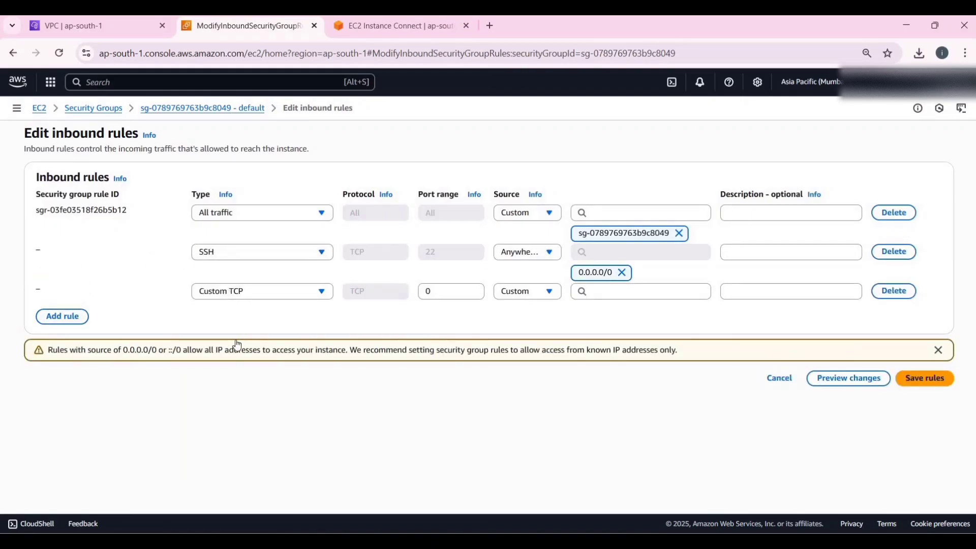
click(262, 291)
scroll(245, 383, up, 2)
click(218, 360)
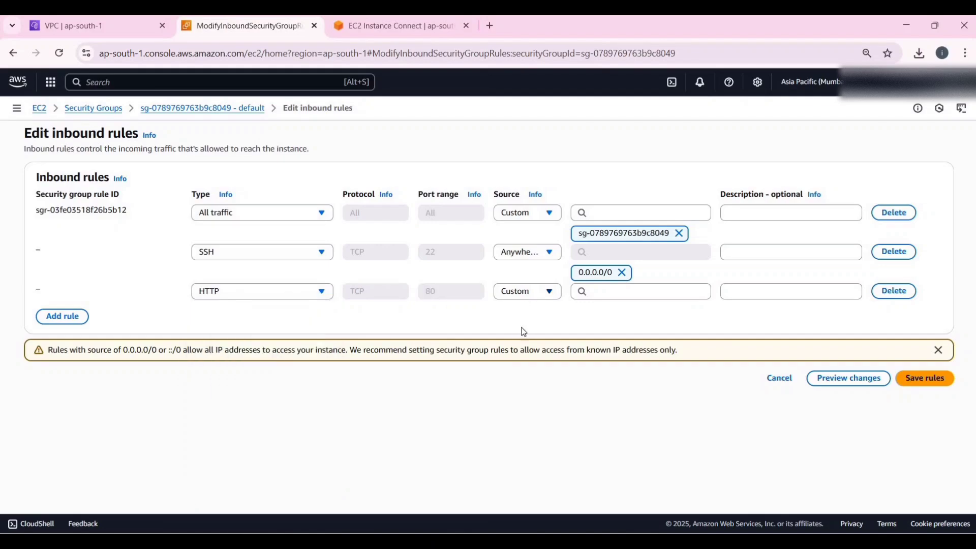
click(527, 292)
click(529, 328)
Add an inbound HTTPS rule with source Anywhere, 0.0.0.0/0, and save the security group's rules
click(62, 336)
click(235, 333)
scroll(224, 285, down, 3)
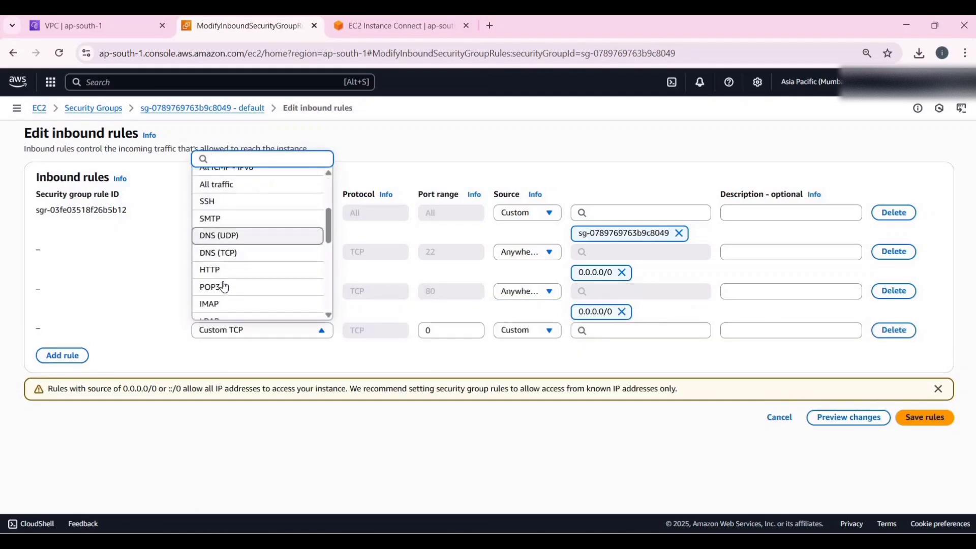
click(229, 300)
click(519, 339)
click(529, 367)
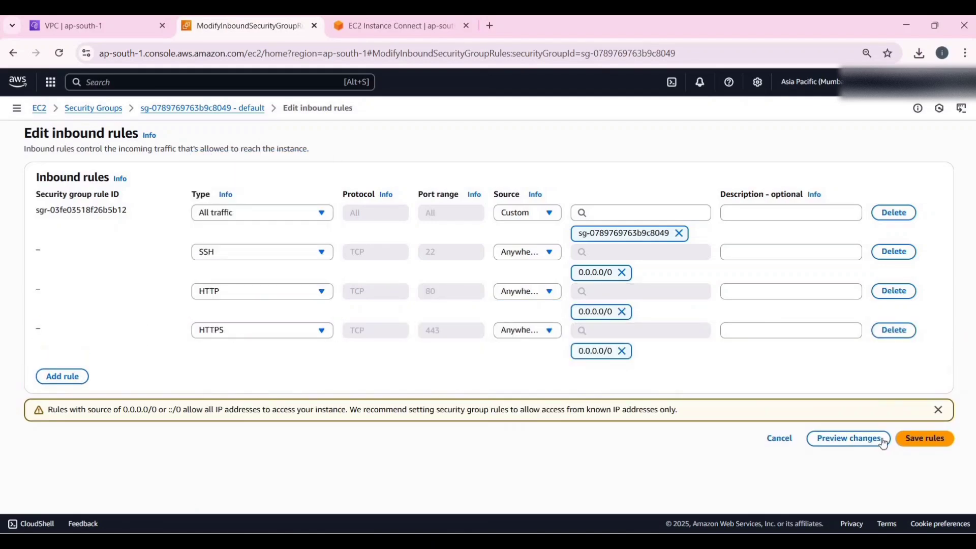
click(931, 437)
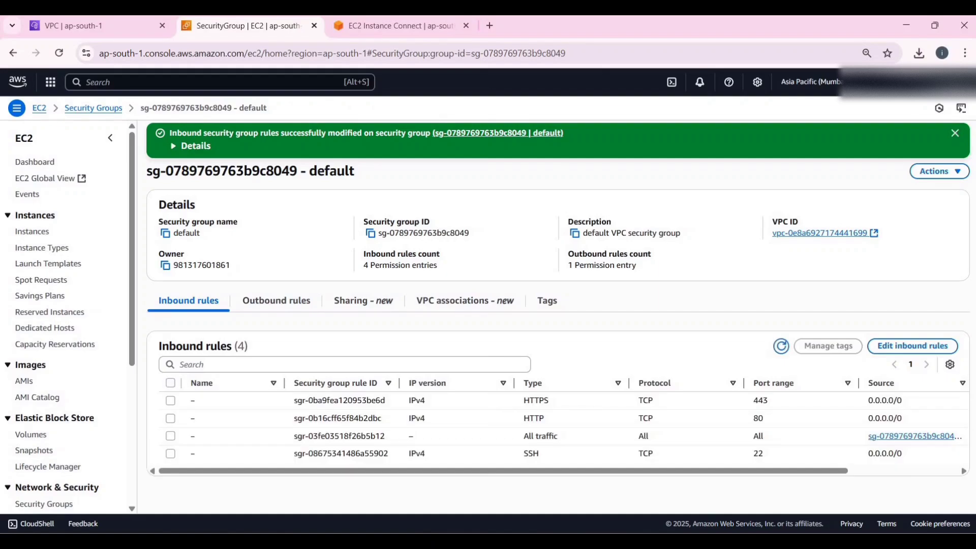
Reload the EC2 Instance Connect session for VPC2_instance and clear its terminal
key(ctrl+Tab)
key(F5)
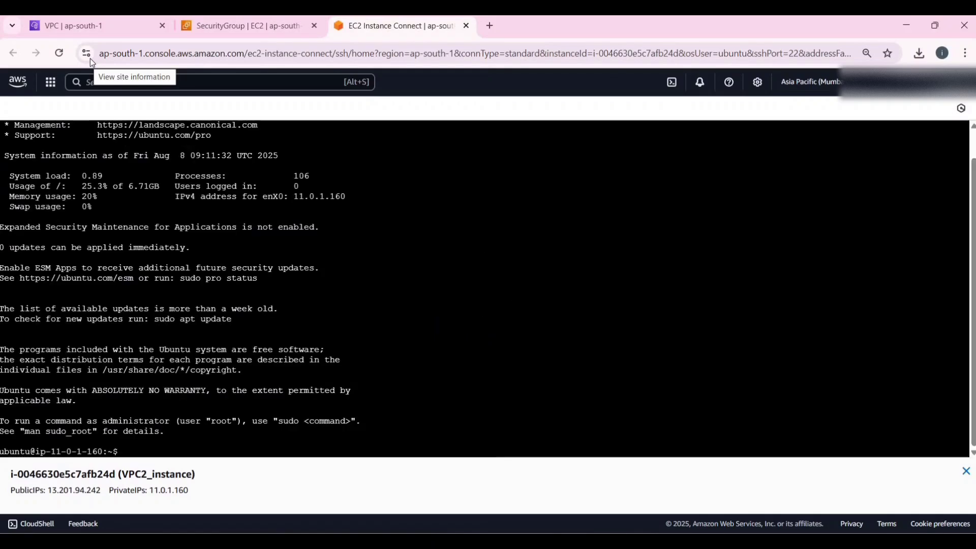
text(clear)
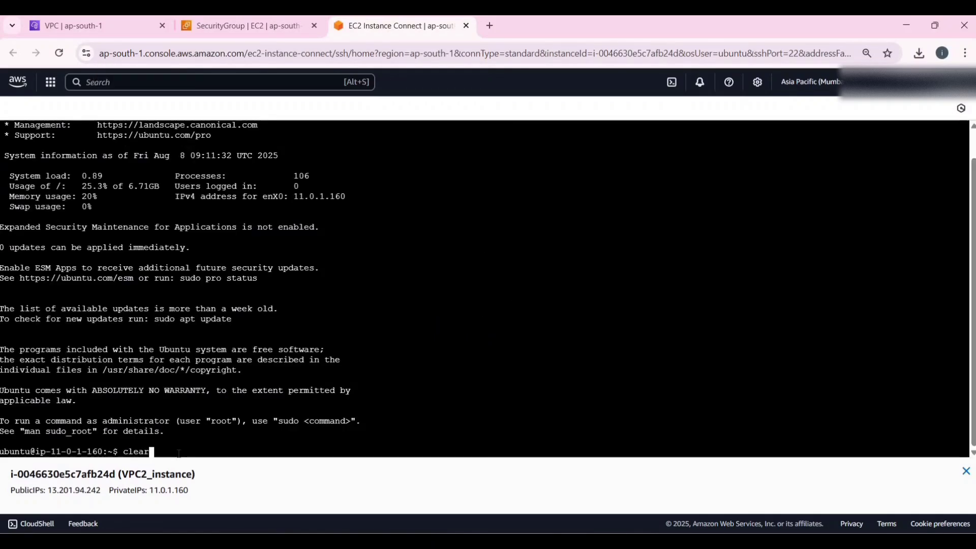
key(Return)
Copy VPC1_Instance's private IPv4 address, 10.0.1.194, from its details and ping it from the VPC2_instance terminal
text(ping)
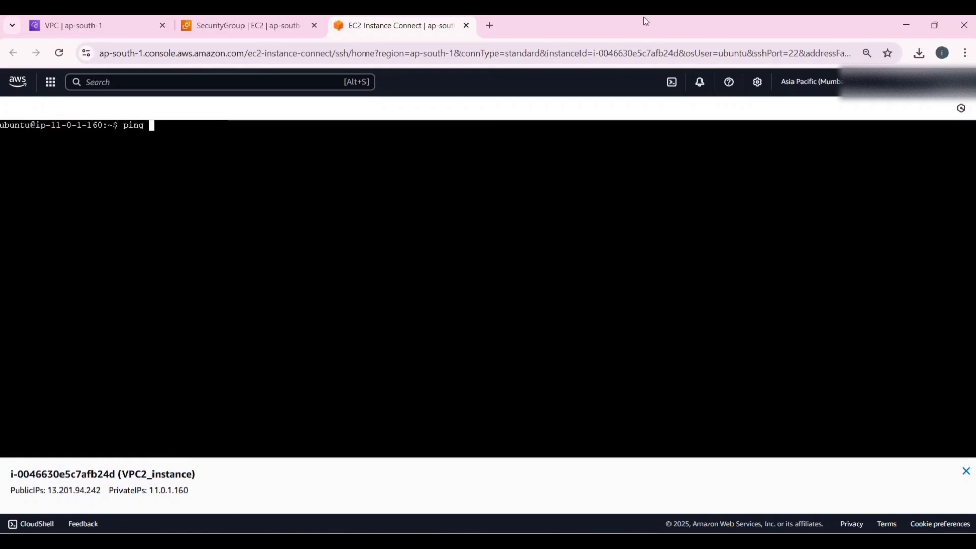
click(211, 28)
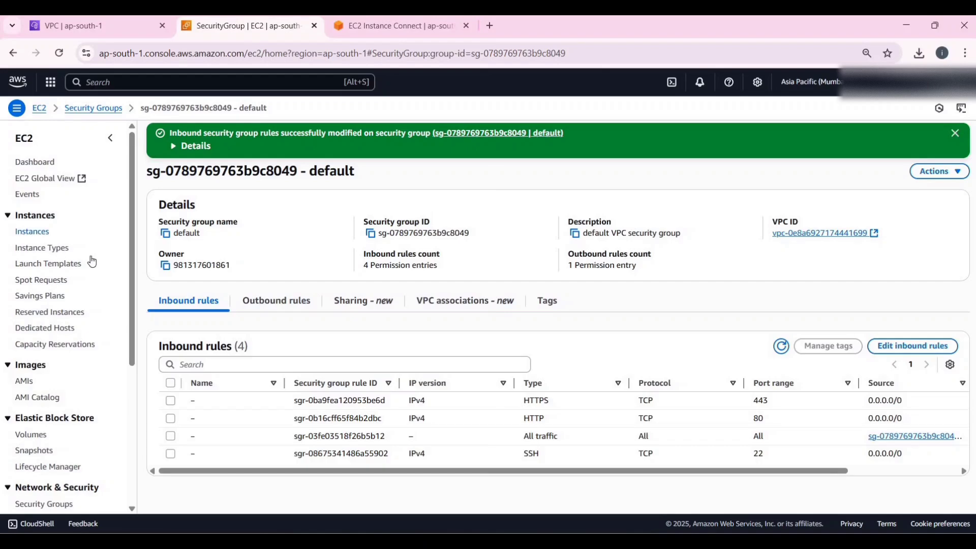
key(alt+Left)
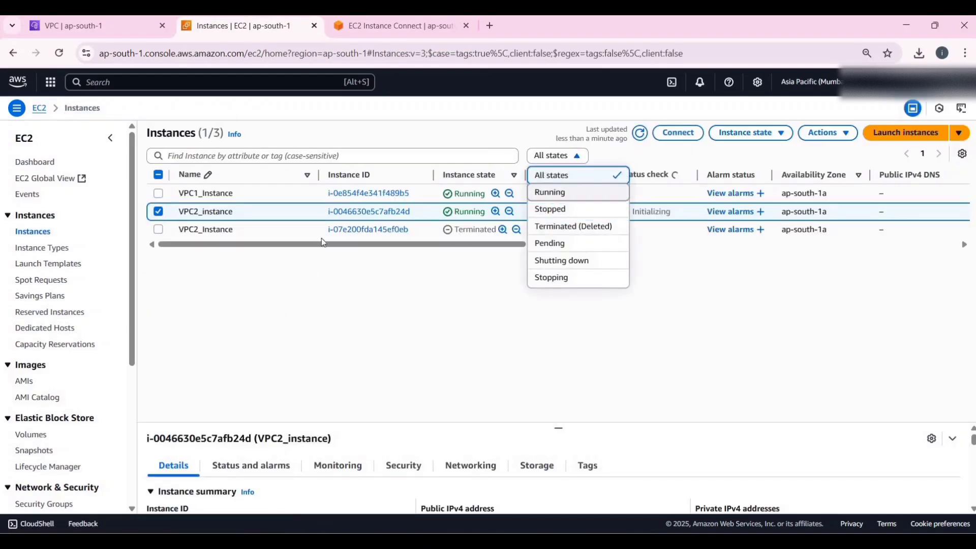
key(Return)
click(371, 193)
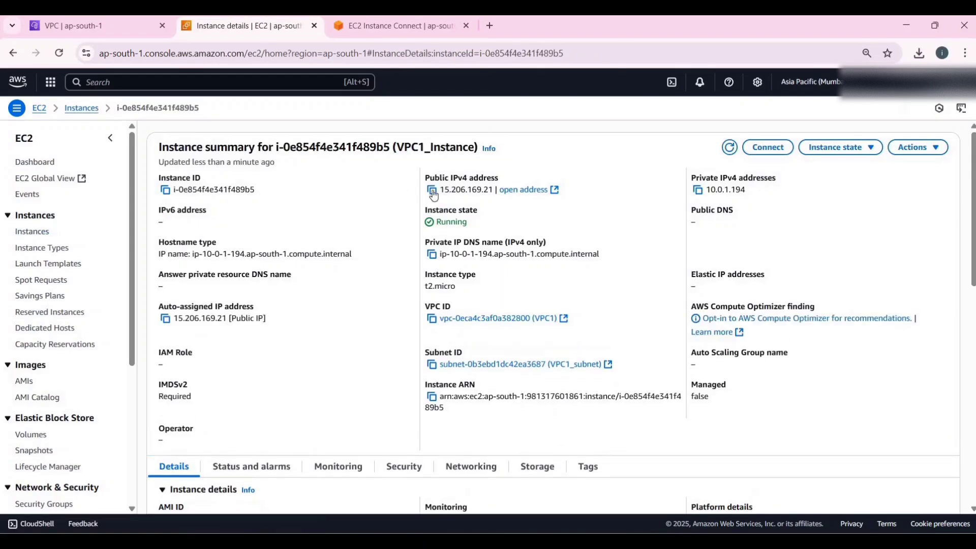
click(700, 193)
click(380, 27)
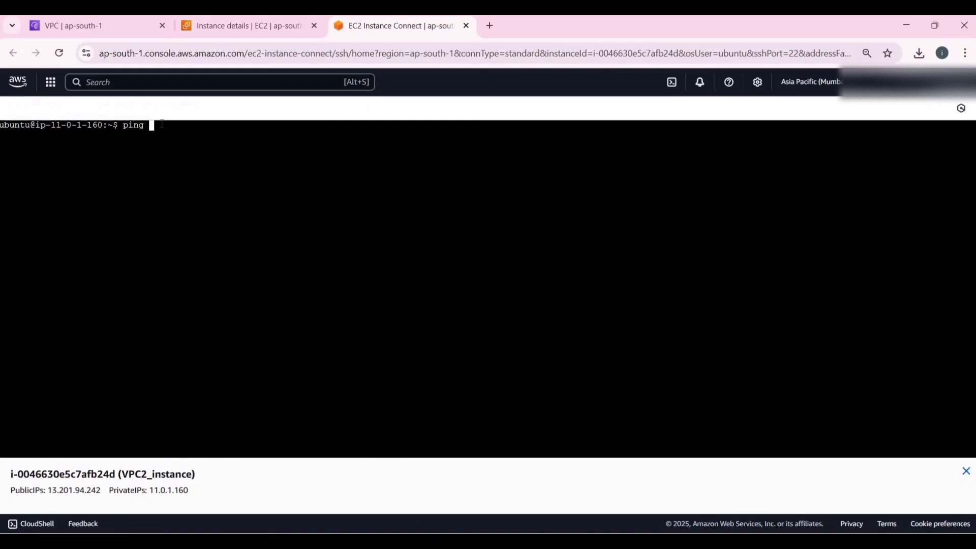
right_click(212, 255)
key(ctrl+v)
key(Return)
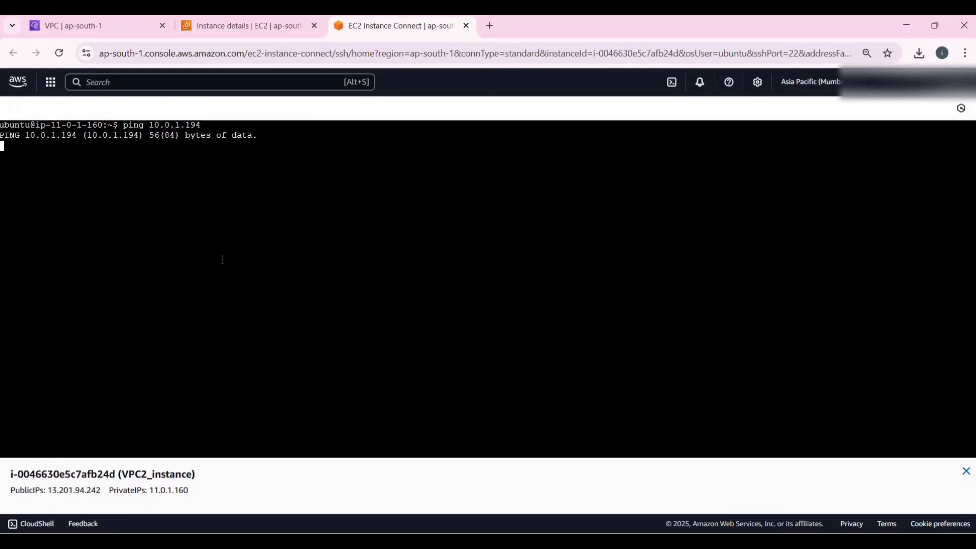
Close the terminal session, return to the VPC console and look for the Transit gateways section
key(ctrl+w)
click(114, 26)
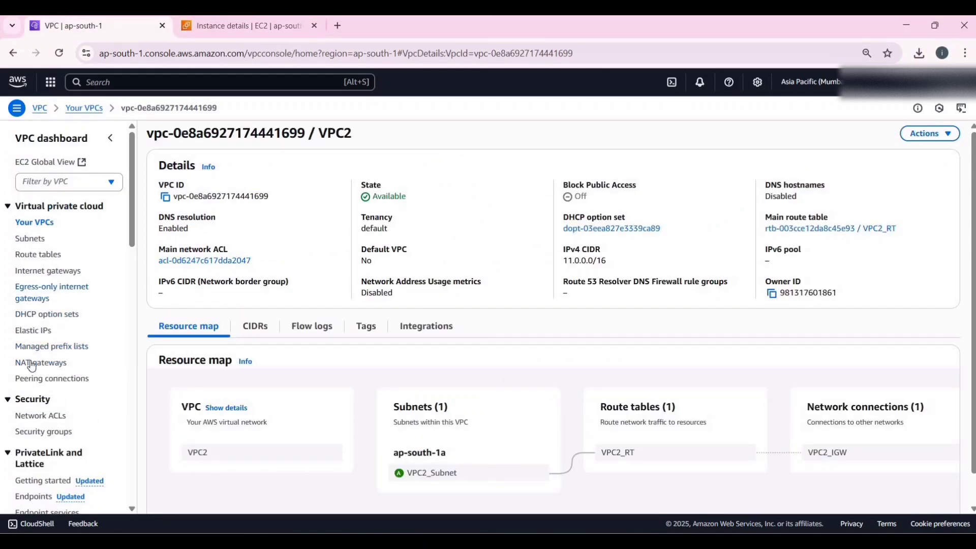
scroll(36, 356, down, 15)
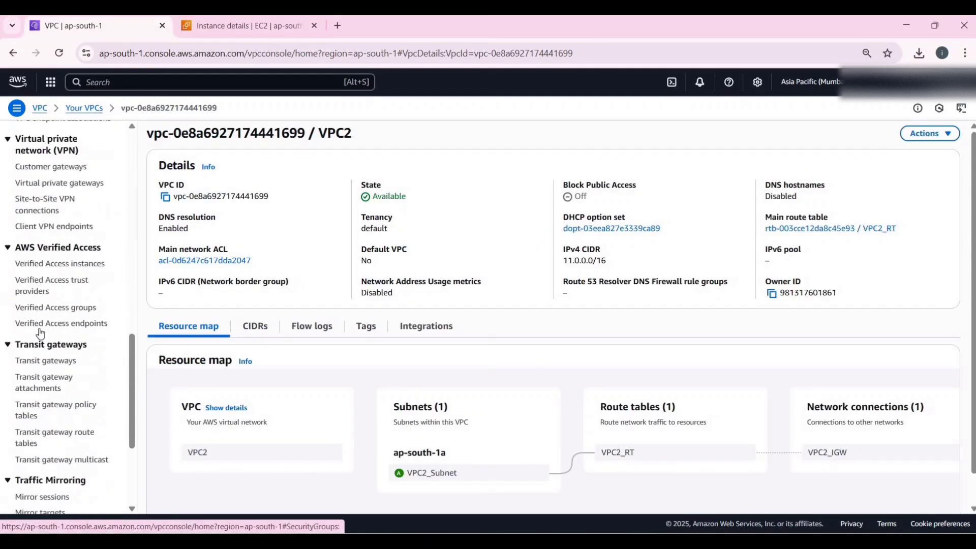
scroll(41, 334, down, 1)
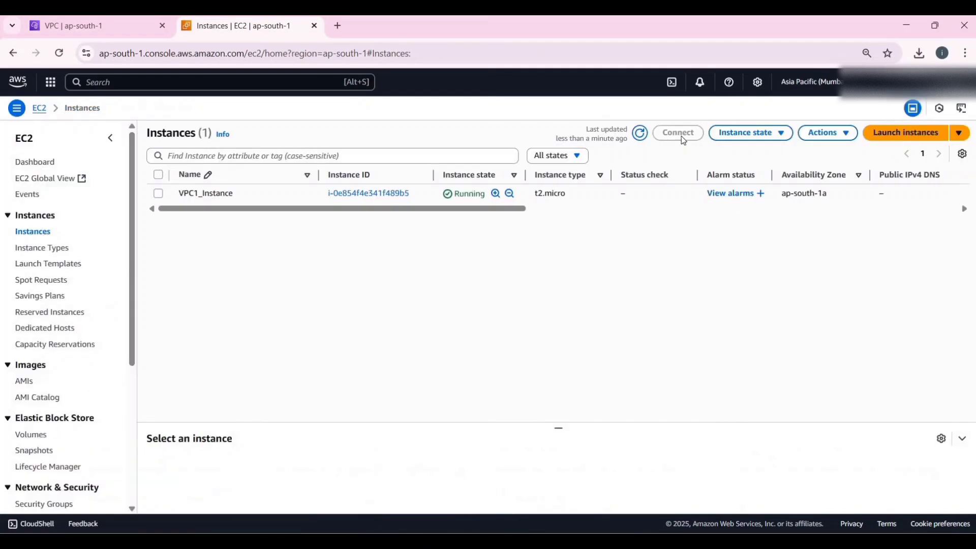
Open VPC1_Instance from the refreshed instance list and try to connect to it with EC2 Instance Connect
click(641, 134)
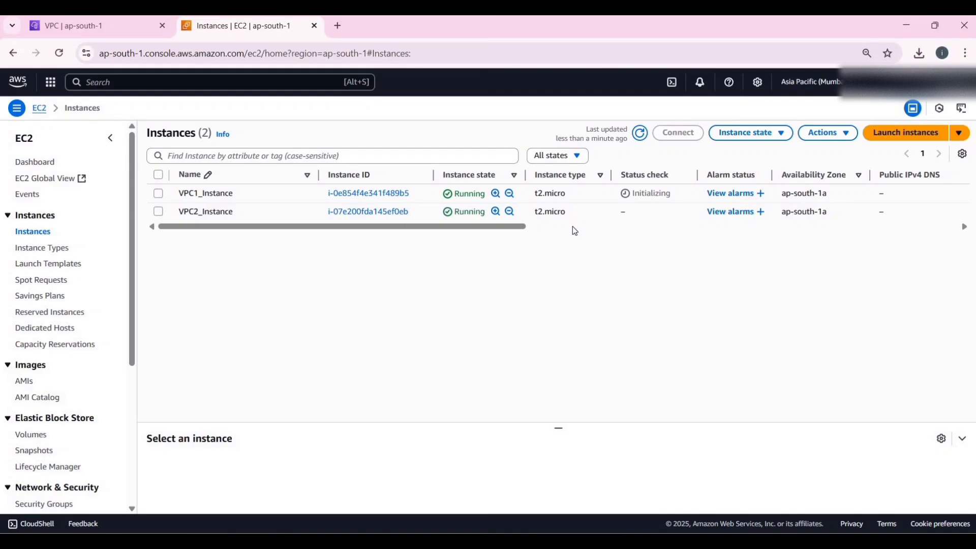
click(641, 137)
click(356, 195)
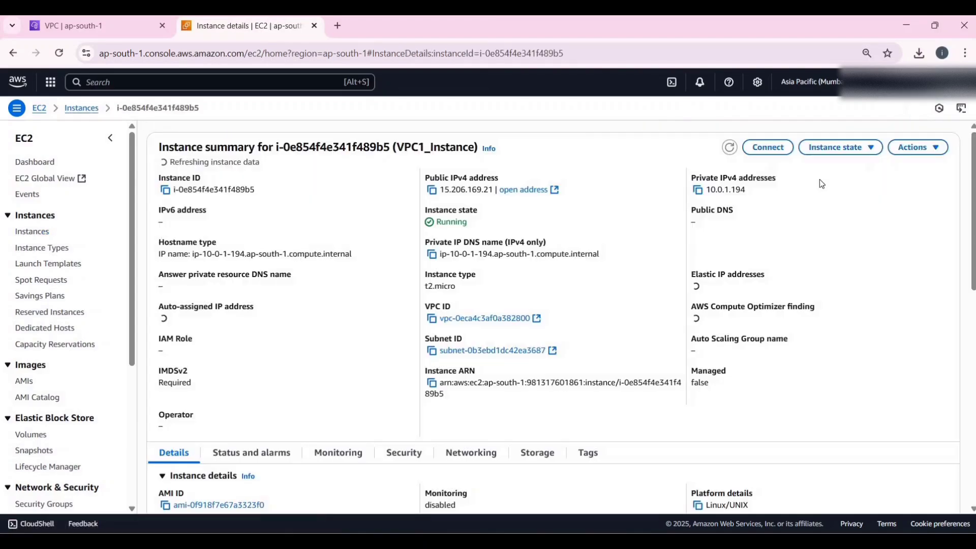
click(767, 146)
click(931, 444)
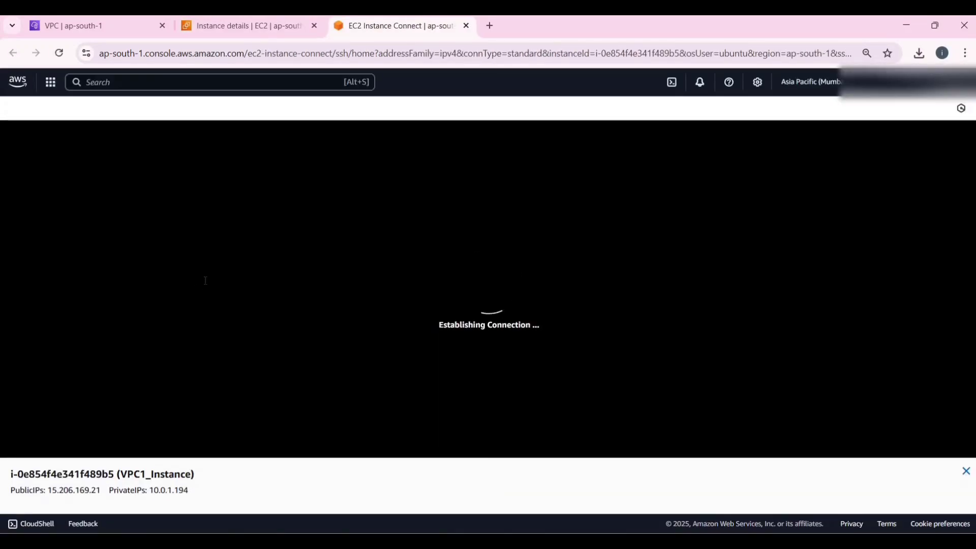
Return to VPC1_Instance's details, check its security rules and open its default security group
click(244, 26)
scroll(399, 275, down, 4)
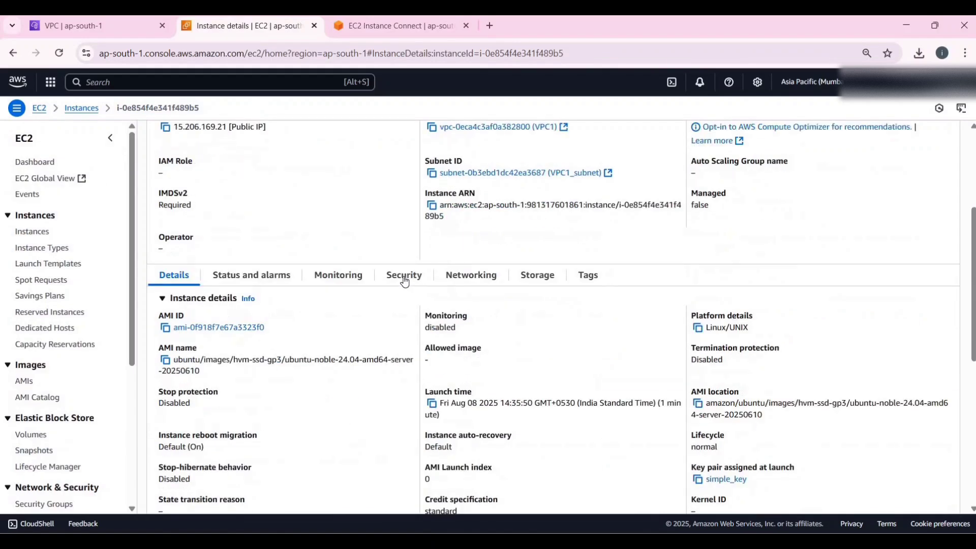
click(403, 275)
scroll(247, 290, down, 2)
click(244, 284)
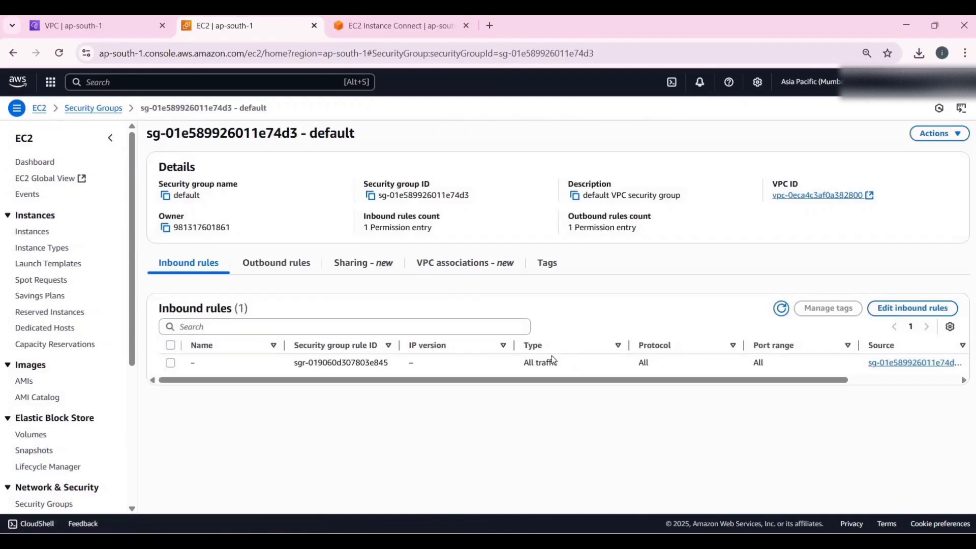
Edit the inbound rules of VPC1_Instance's security group and add an SSH rule with source Anywhere, 0.0.0.0/0
click(909, 309)
click(76, 260)
click(224, 251)
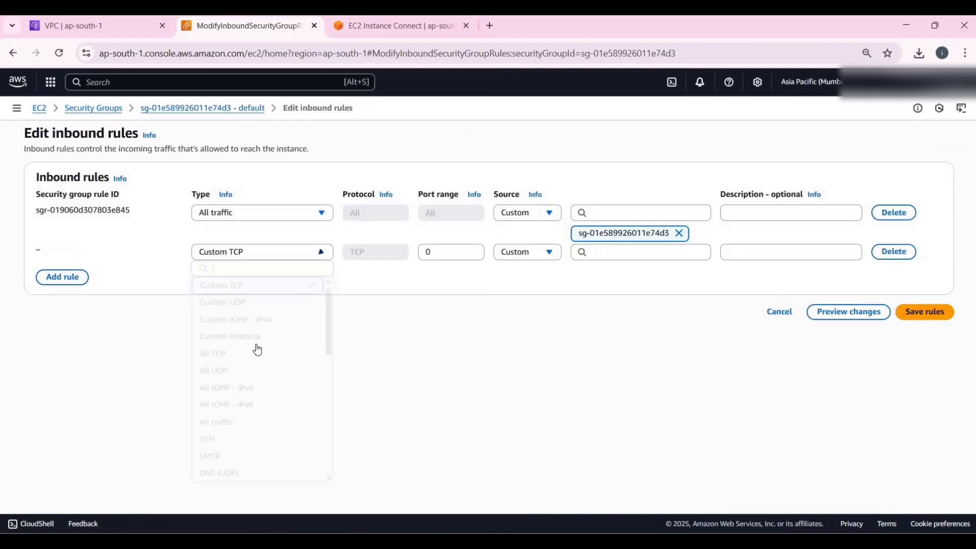
click(236, 441)
click(527, 252)
click(528, 290)
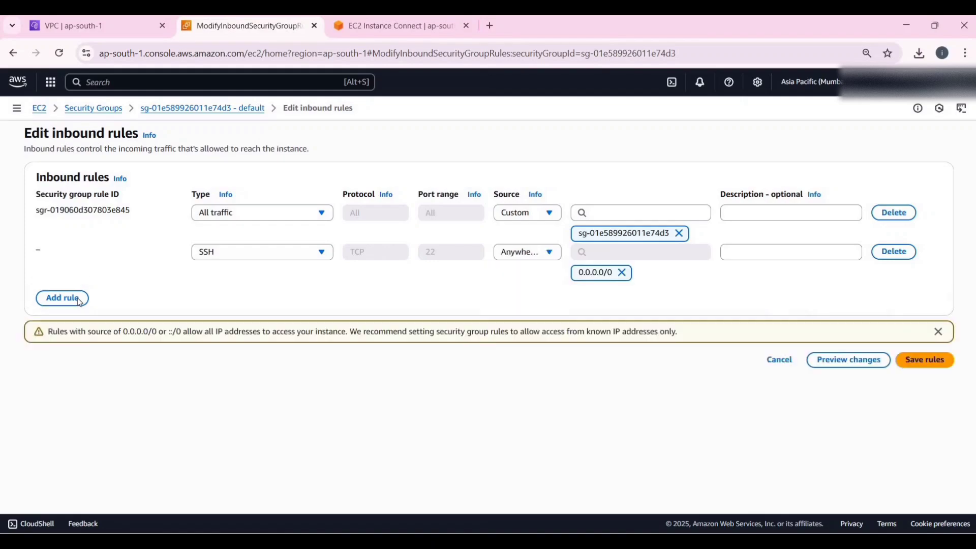
Add an inbound HTTP rule with source Anywhere, 0.0.0.0/0, to VPC1_Instance's security group
click(62, 297)
click(262, 292)
scroll(239, 387, down, 3)
click(219, 357)
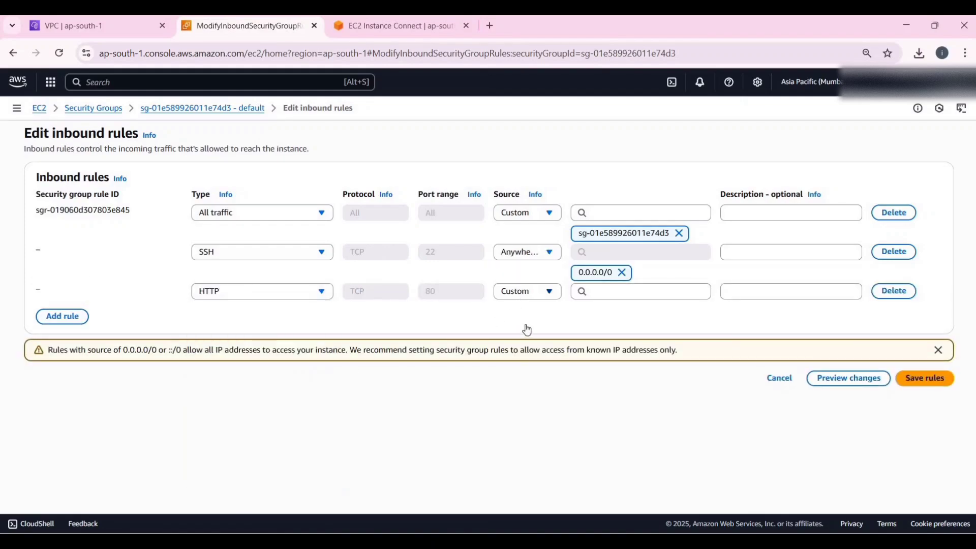
click(527, 291)
click(527, 329)
Add an inbound HTTPS rule with source Anywhere, 0.0.0.0/0, to VPC1_Instance's security group and save the rules
click(58, 342)
click(225, 334)
scroll(233, 272, down, 3)
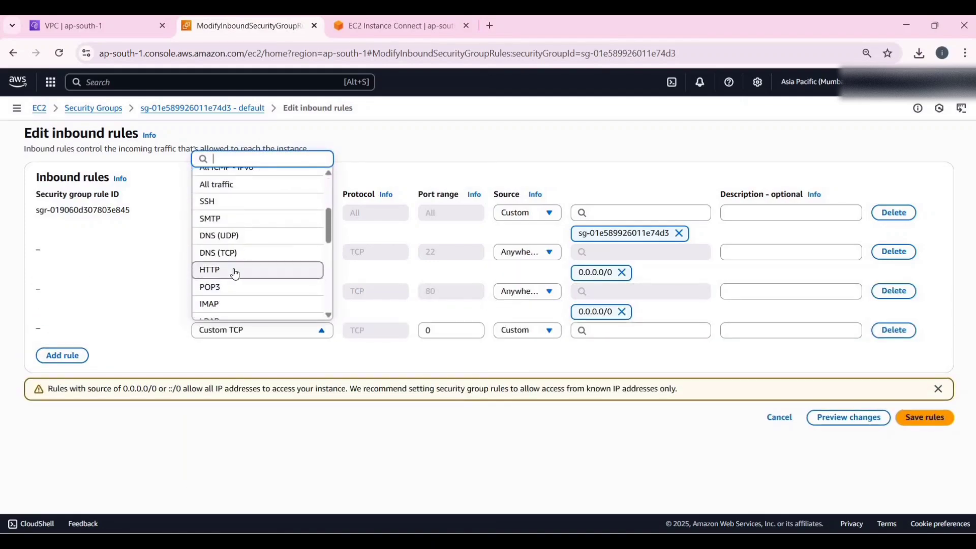
scroll(220, 286, down, 2)
click(220, 274)
click(514, 331)
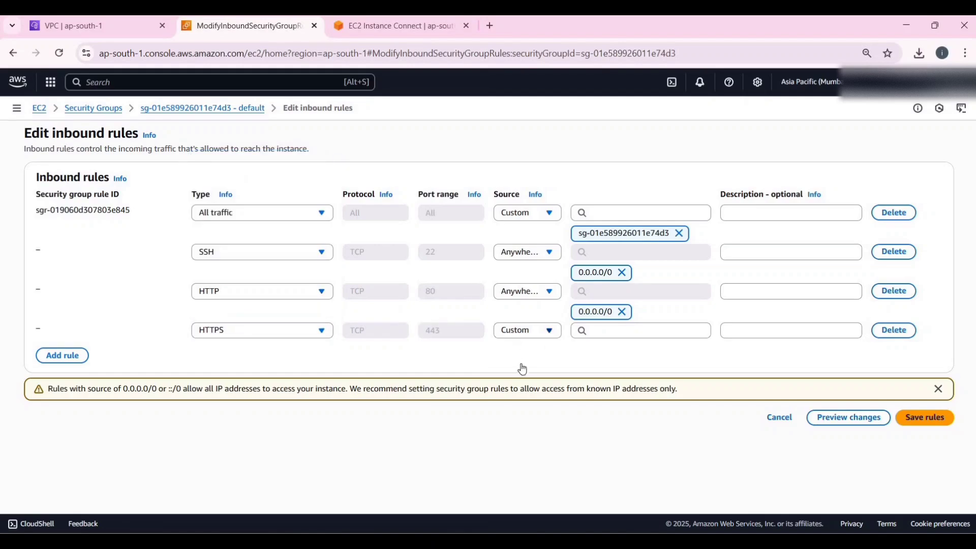
click(529, 367)
click(925, 418)
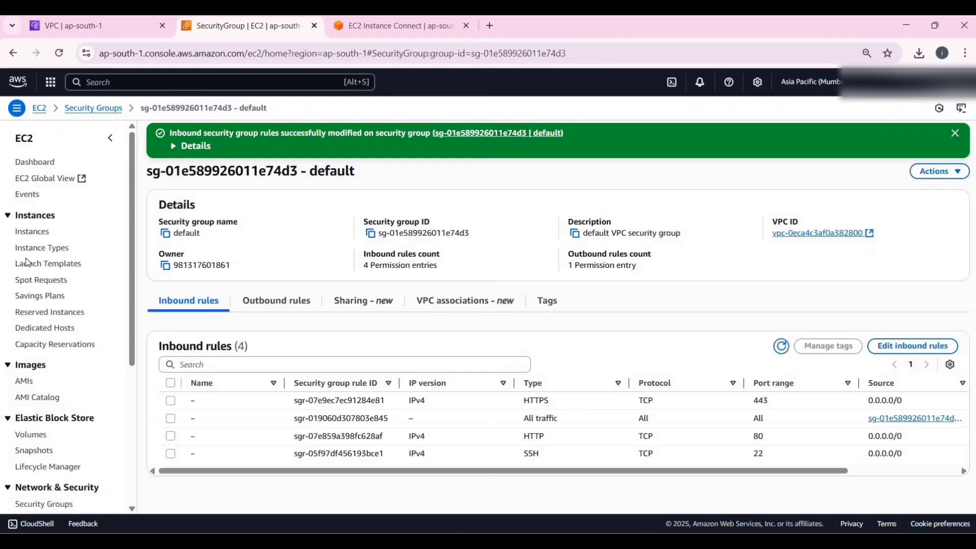
Reload the EC2 Instance Connect session for VPC1_Instance and clear its terminal
click(365, 30)
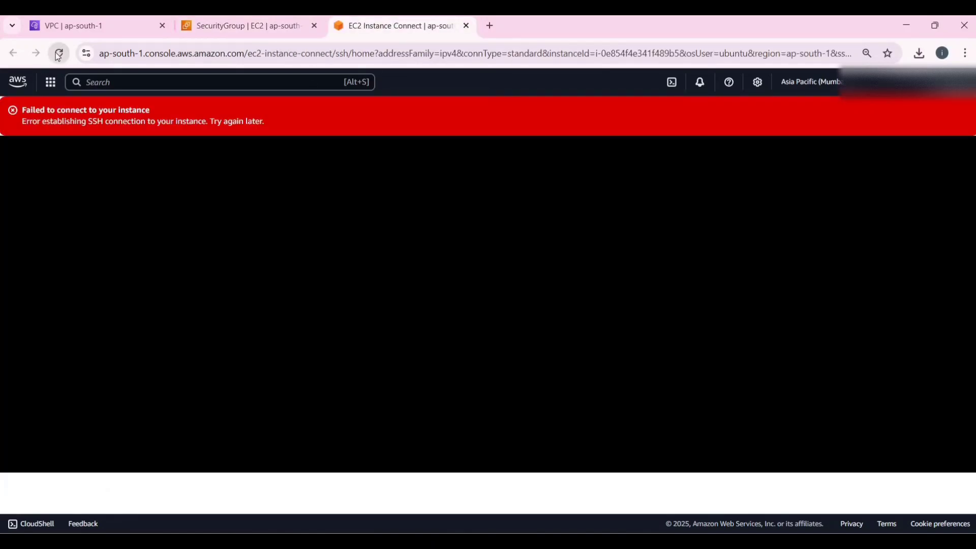
click(59, 54)
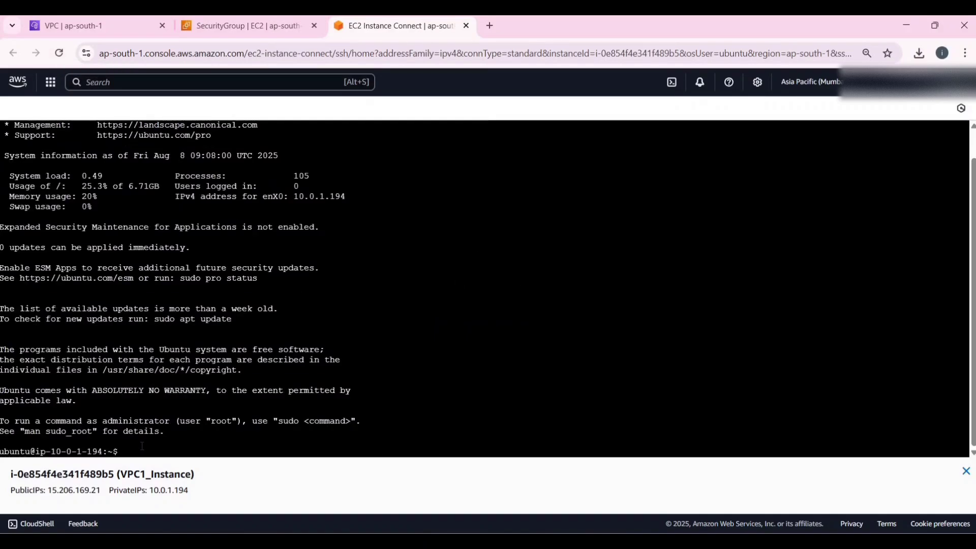
text(clear)
key(Return)
Copy VPC2_Instance's private IPv4 address, 11.0.1.220, from its details and ping it from the VPC1_Instance terminal
text(ping)
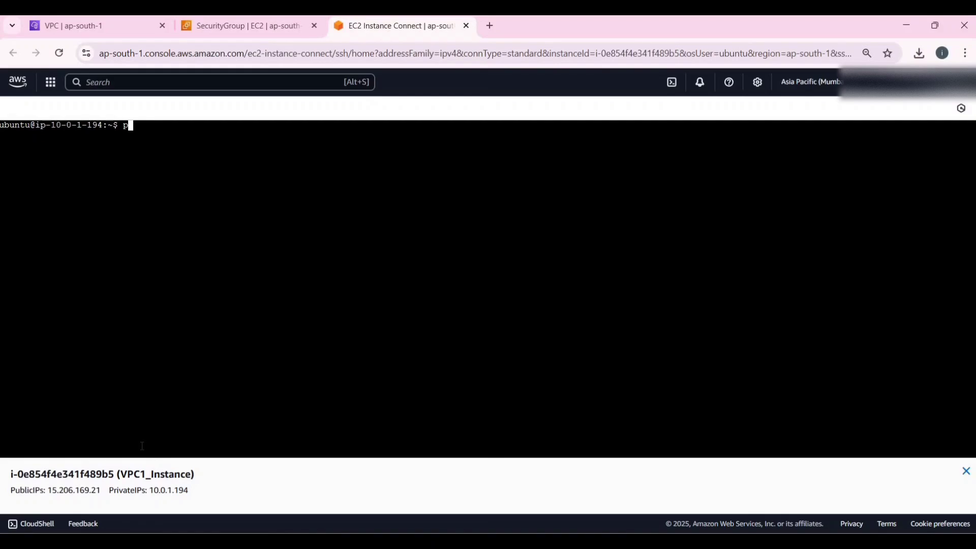
click(178, 29)
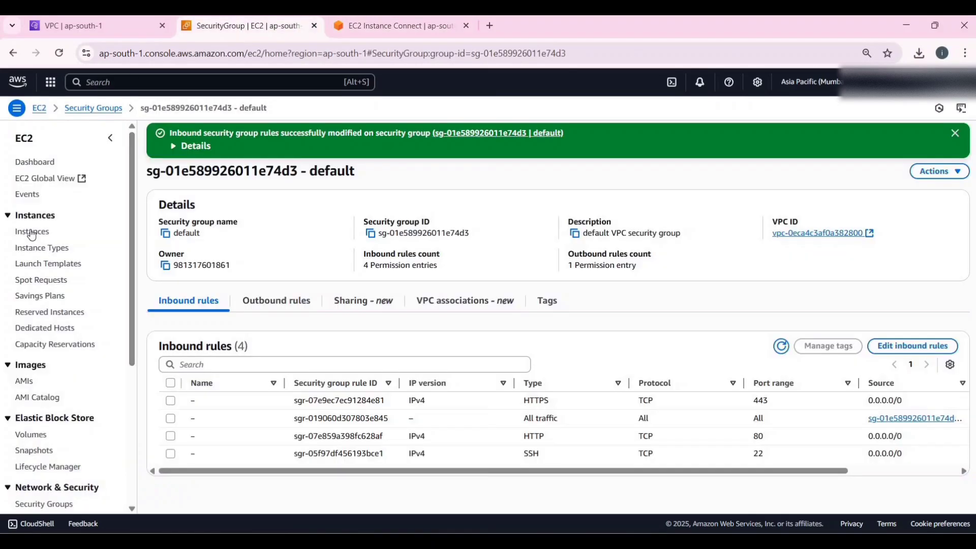
click(32, 232)
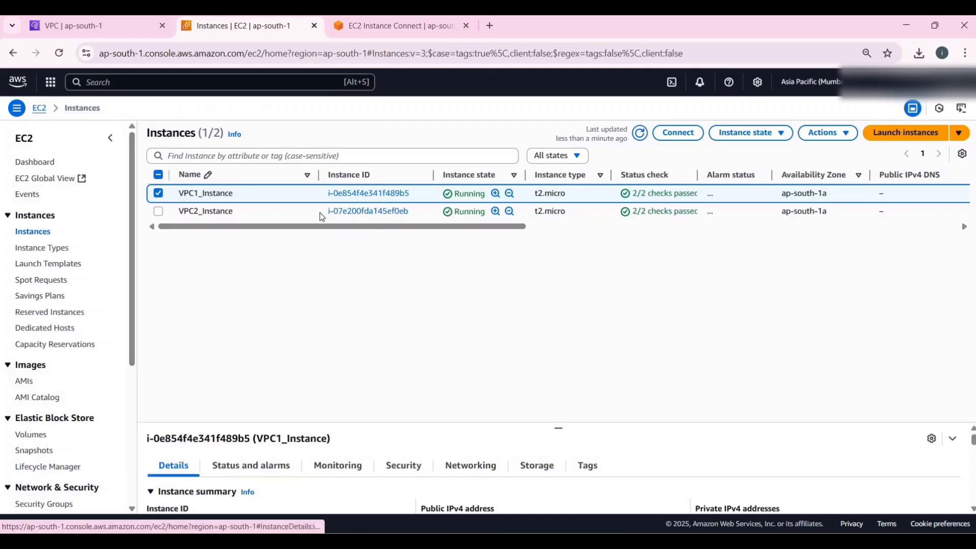
click(338, 212)
click(699, 193)
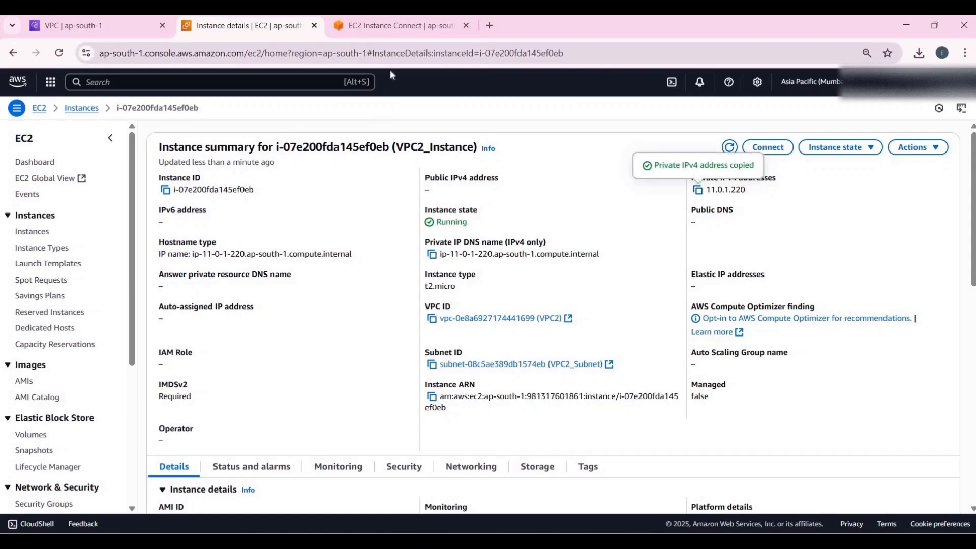
click(394, 25)
right_click(211, 270)
click(211, 269)
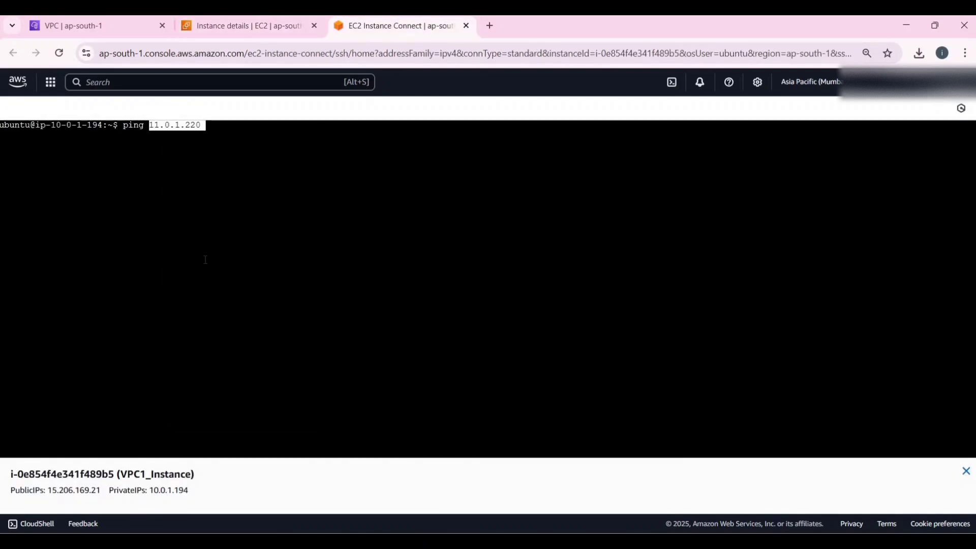
key(Return)
drag(283, 146, 1, 136)
Close the VPC1_Instance terminal session and open the connection options for VPC2_Instance
click(466, 26)
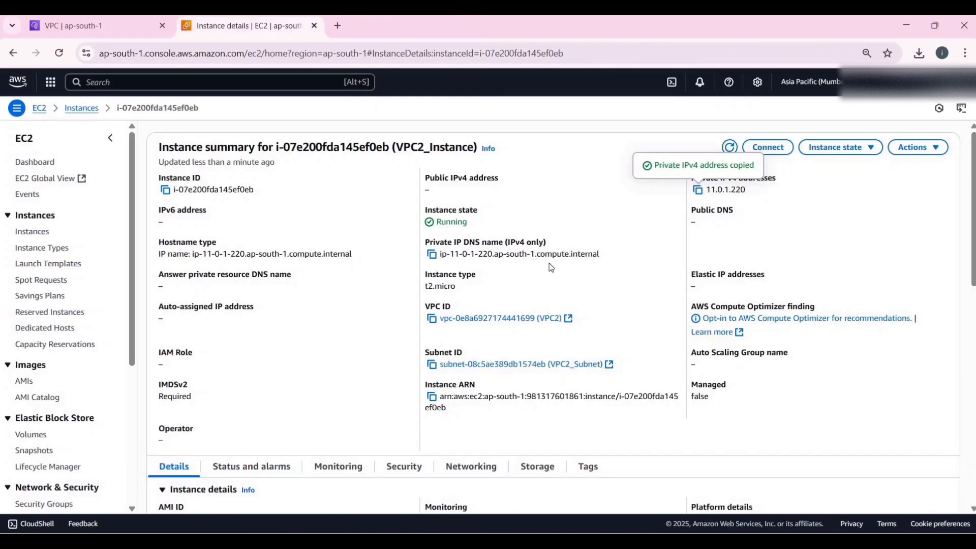
click(769, 147)
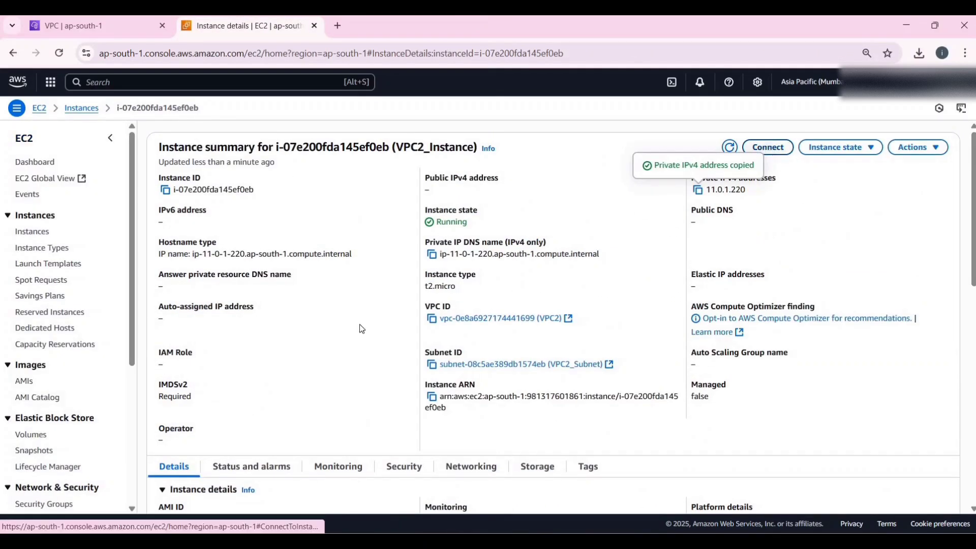
scroll(453, 373, down, 1)
scroll(487, 355, up, 1)
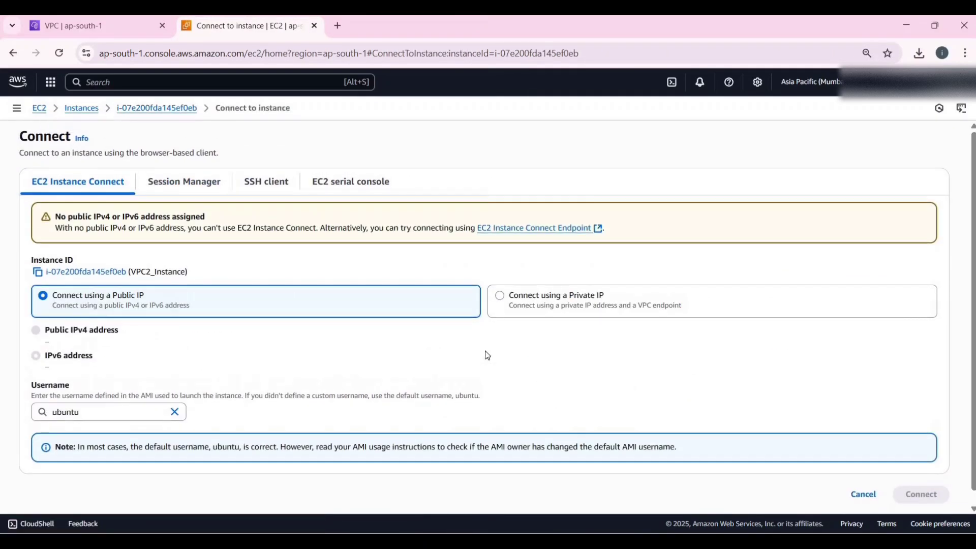
Return to the instances list and terminate VPC2_Instance
click(14, 58)
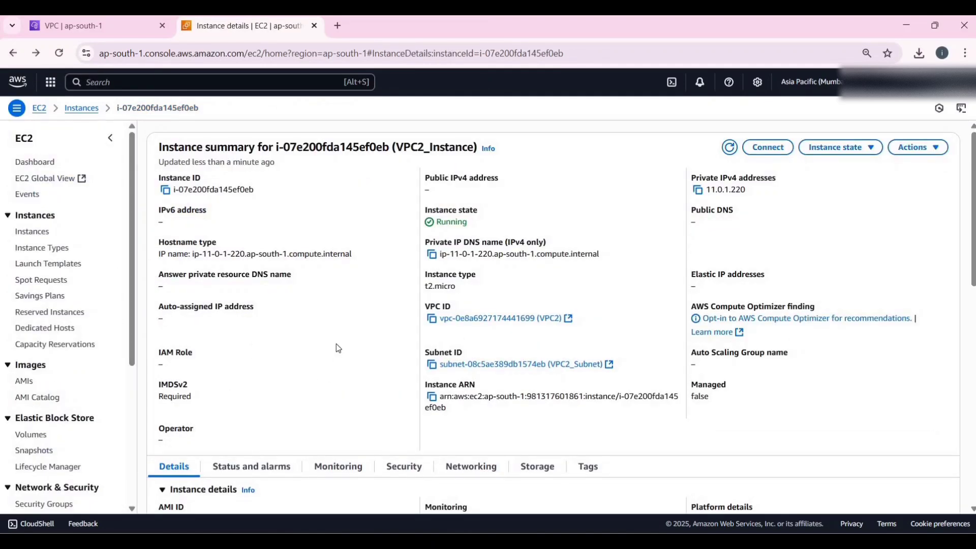
scroll(337, 345, down, 5)
scroll(338, 344, up, 5)
key(alt+Right)
scroll(380, 317, down, 1)
key(alt+Left)
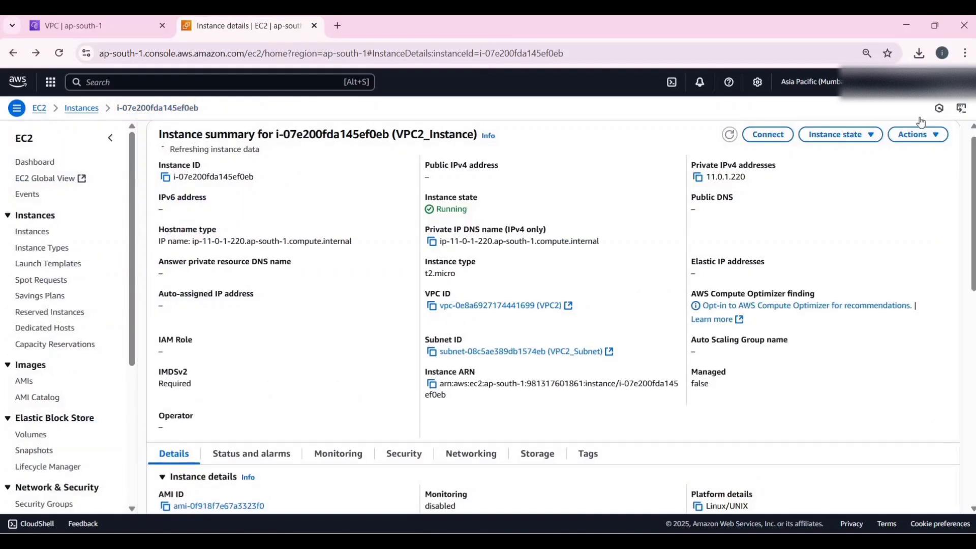
click(45, 234)
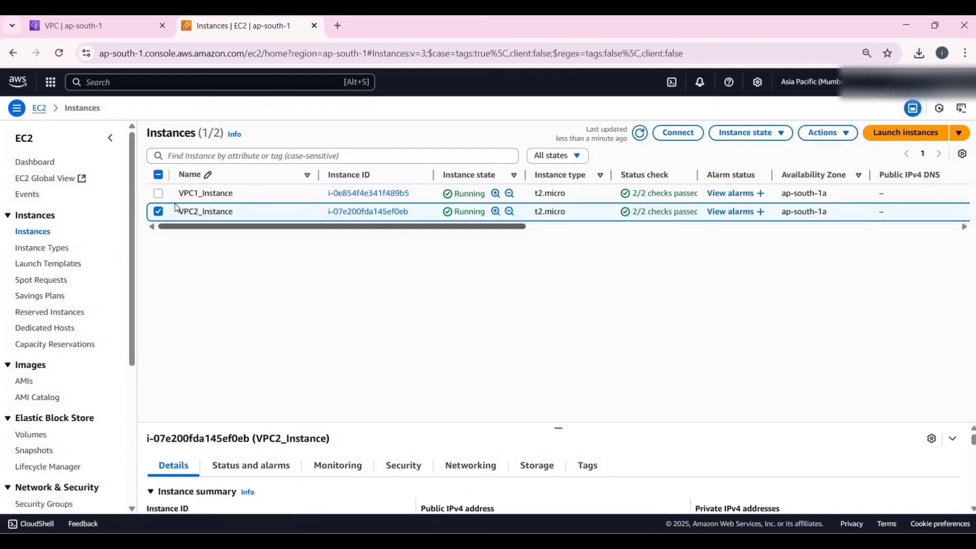
click(748, 133)
click(751, 220)
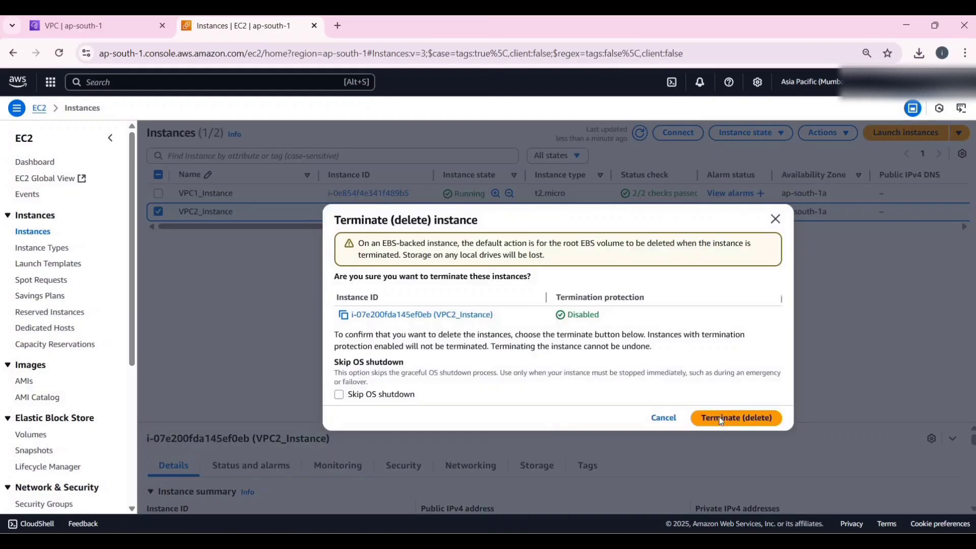
click(722, 419)
Filter the instances list to the Running state and start launching a new instance
click(558, 179)
click(562, 217)
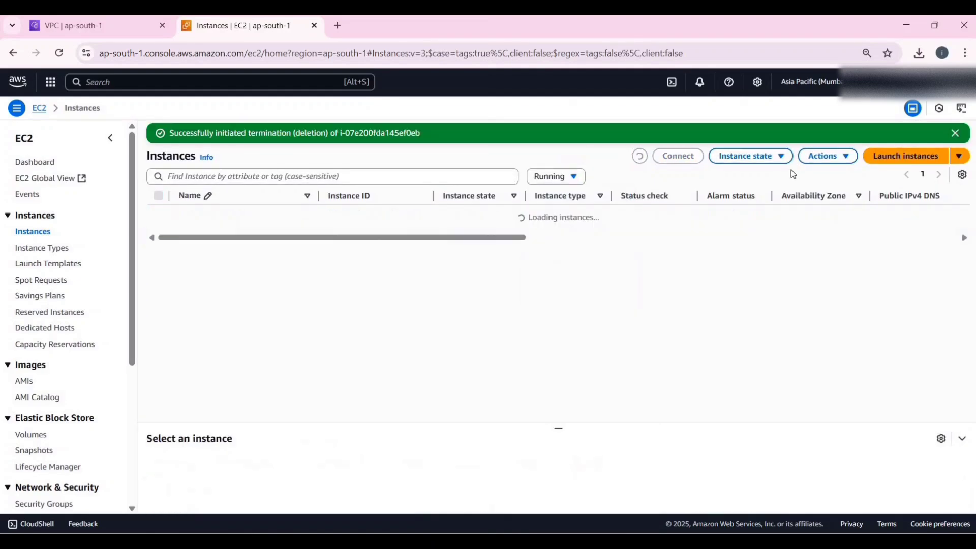
click(897, 156)
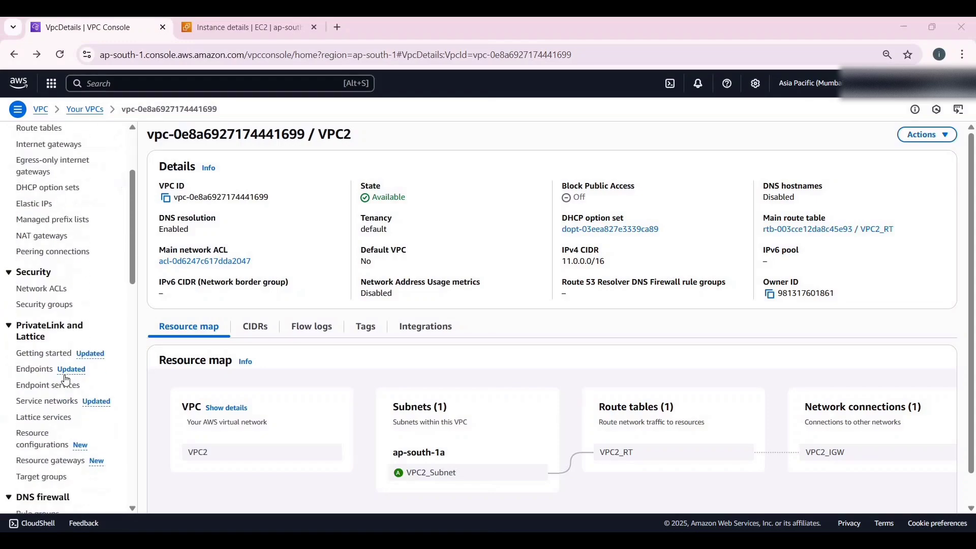
Start a new transit gateway named My_TransitGW with the description "my transit gateway to connect multiple vpc"
scroll(37, 381, down, 8)
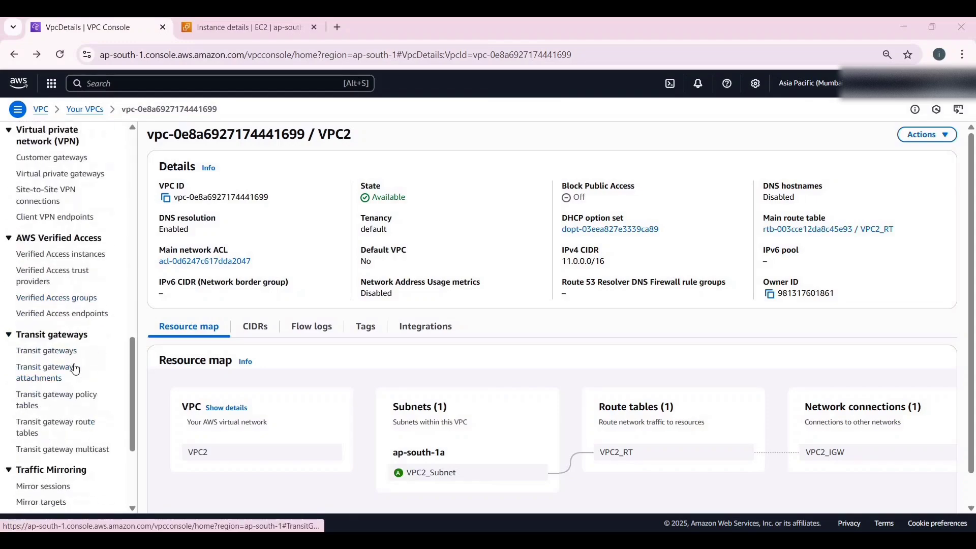
click(49, 351)
click(911, 161)
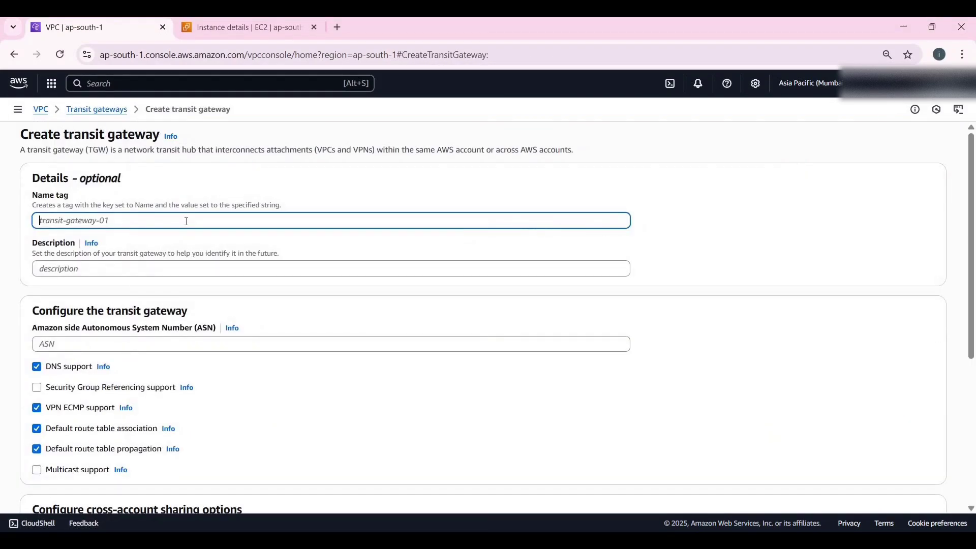
text(My_TransitGW)
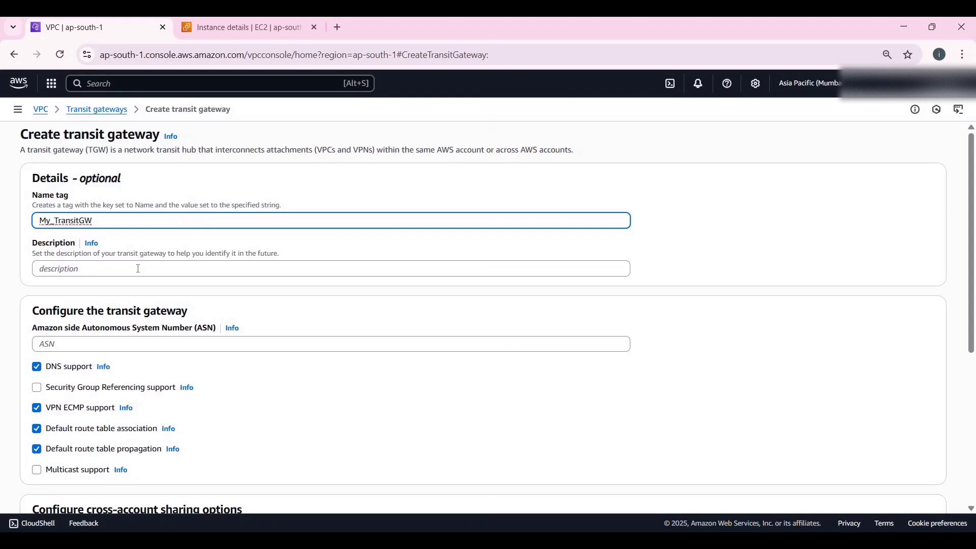
click(138, 268)
text(my transit )
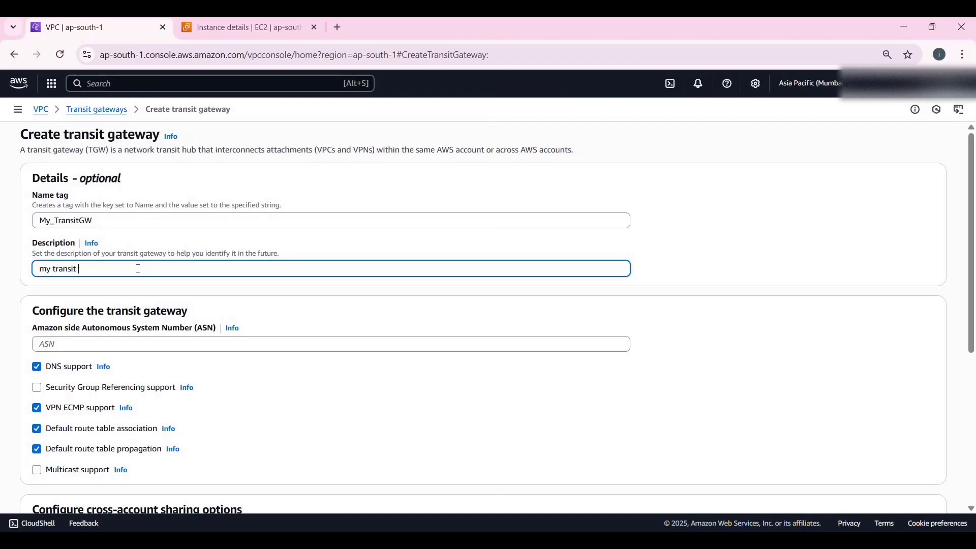
text(gateway to connect multiple vpcs)
Enable auto accept shared attachments, leave the CIDR block empty, and create the transit gateway
scroll(99, 174, down, 4)
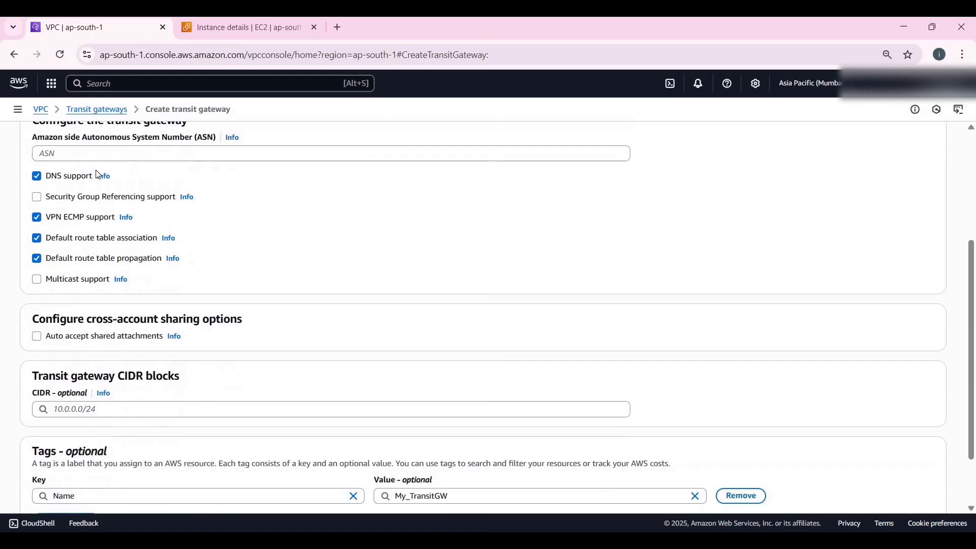
scroll(196, 331, up, 1)
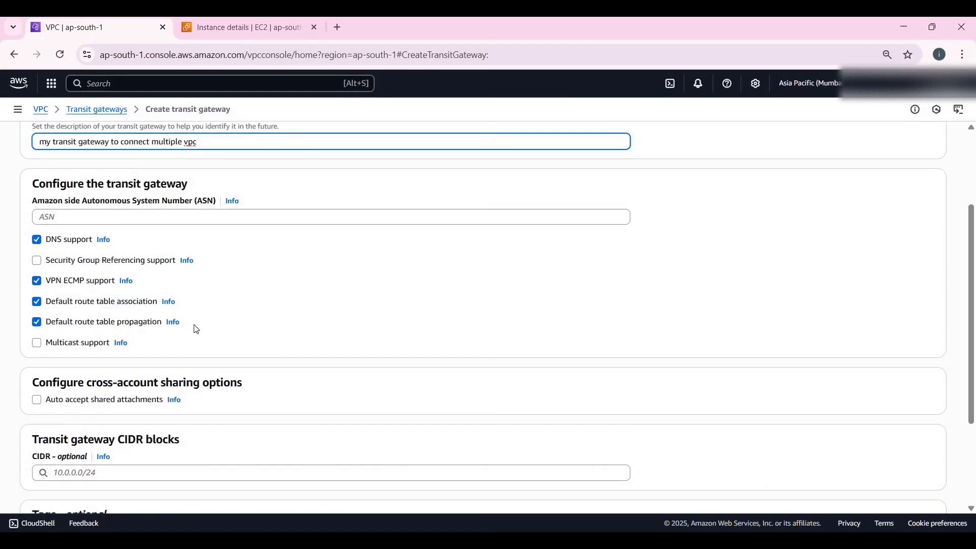
scroll(197, 329, down, 2)
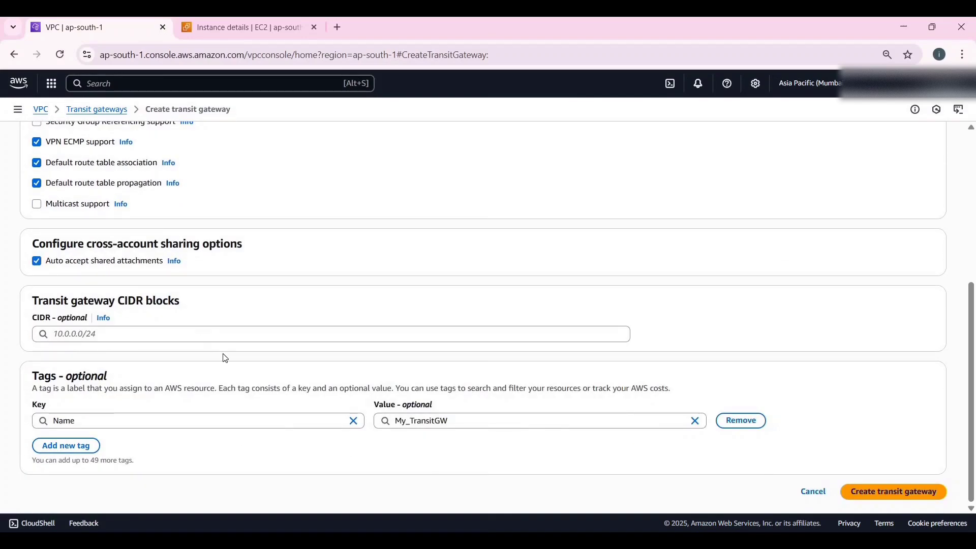
click(148, 336)
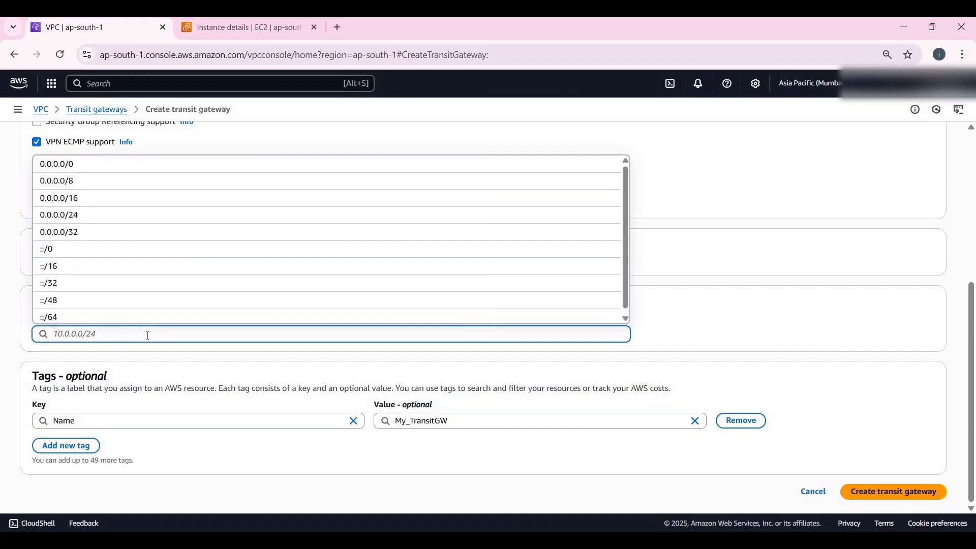
scroll(137, 275, down, 1)
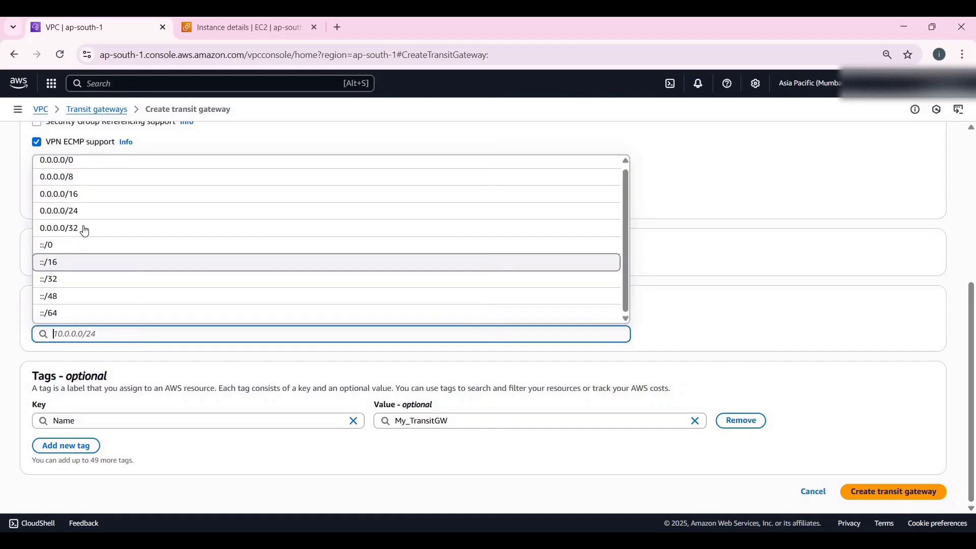
click(723, 386)
click(889, 499)
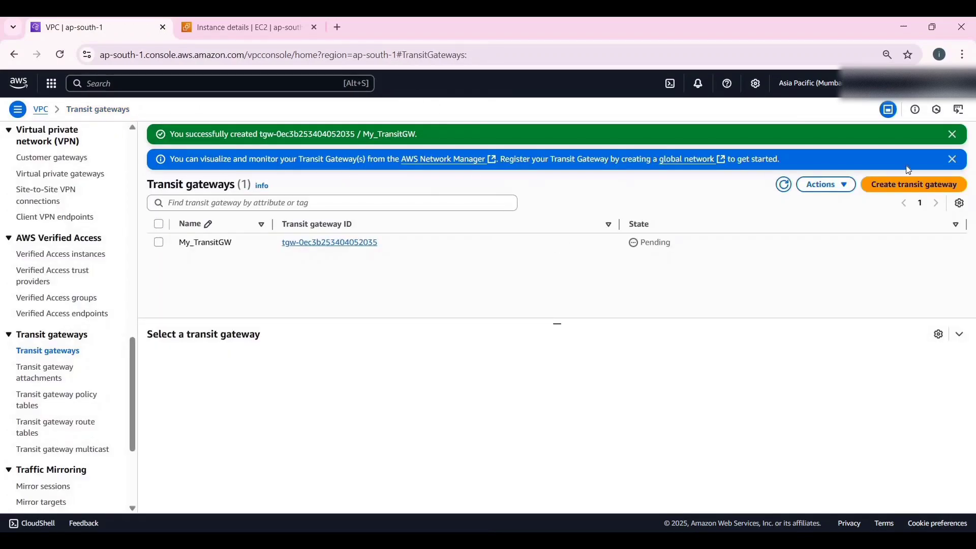
Dismiss the Network Manager notice and select My_TransitGW to view its details and available actions
click(955, 160)
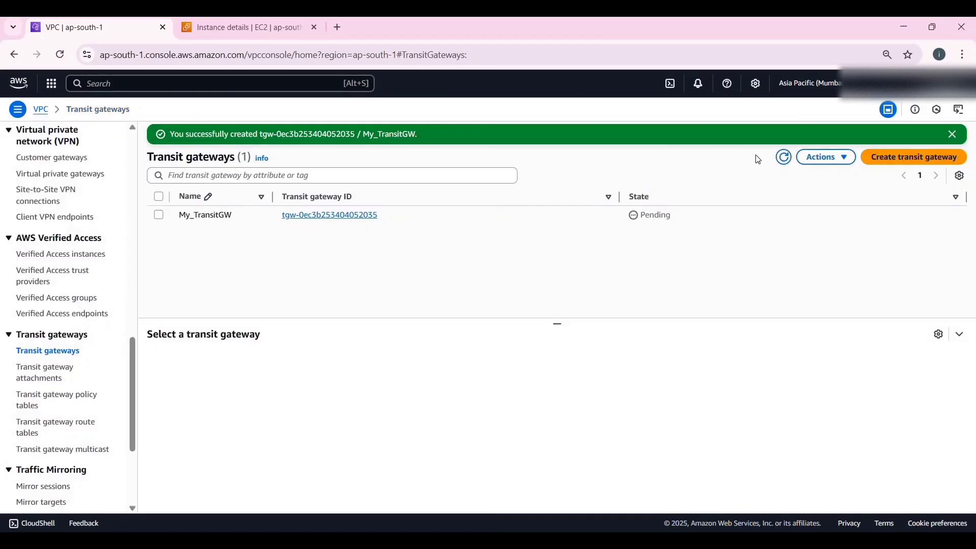
click(845, 159)
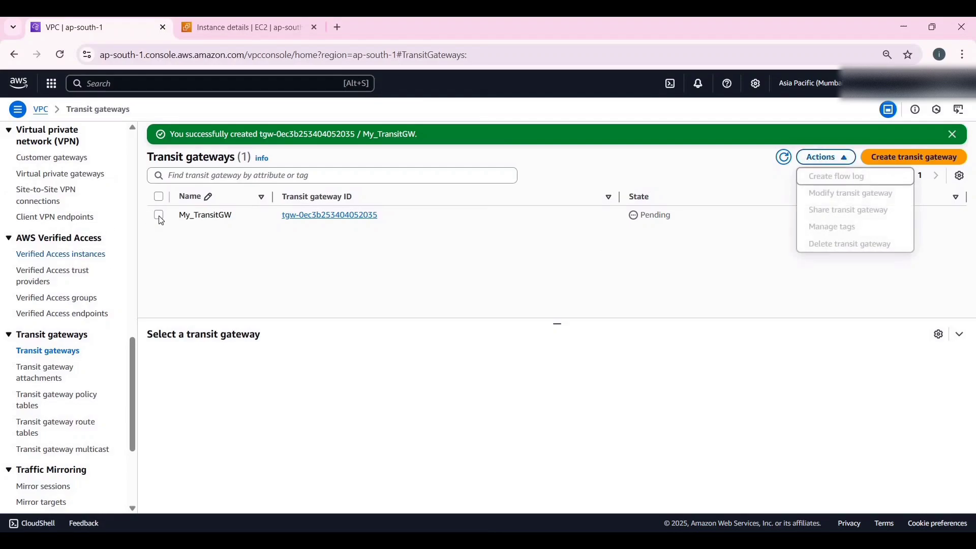
click(213, 215)
click(827, 157)
key(Escape)
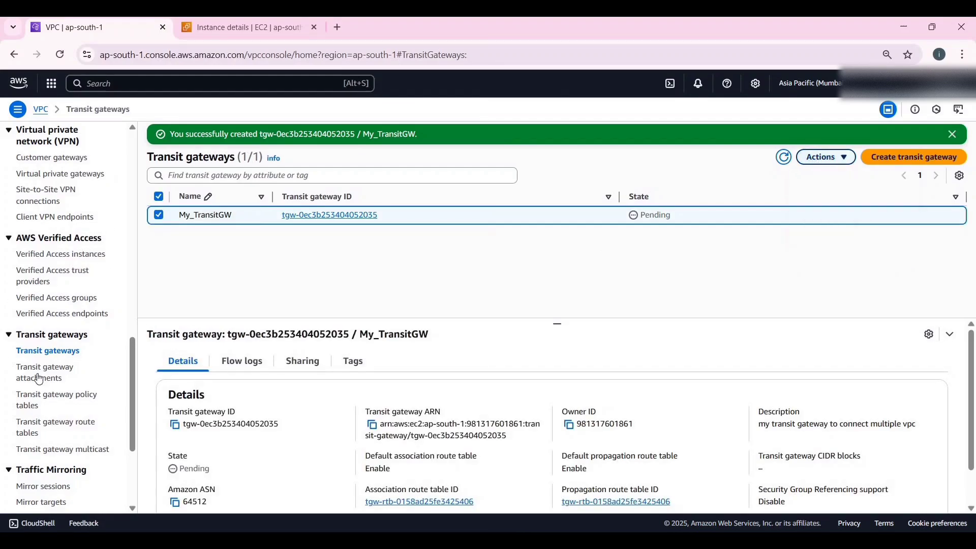
Start a transit gateway attachment named Transit_attachment and check the transit gateways available for it
click(45, 372)
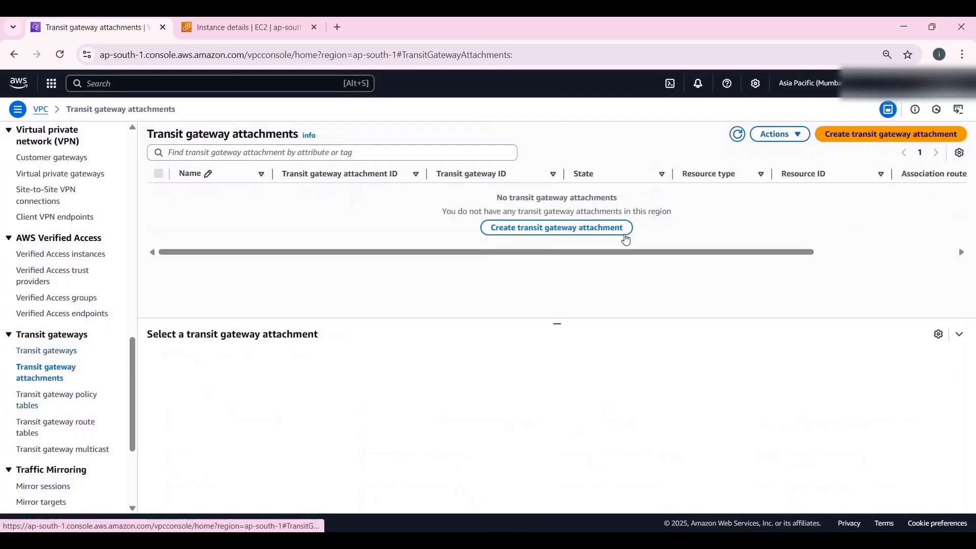
click(556, 228)
click(194, 220)
text(Transit_attachment)
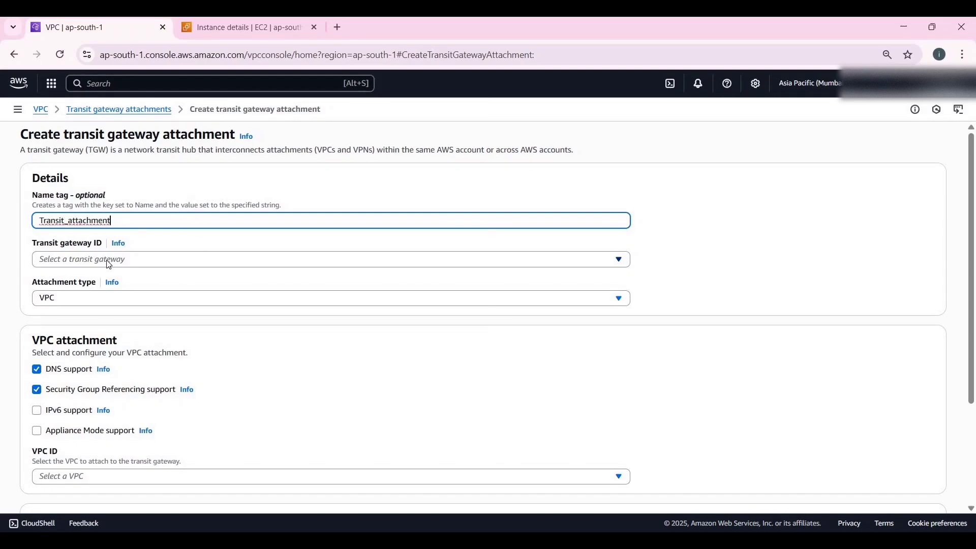
click(109, 264)
click(106, 260)
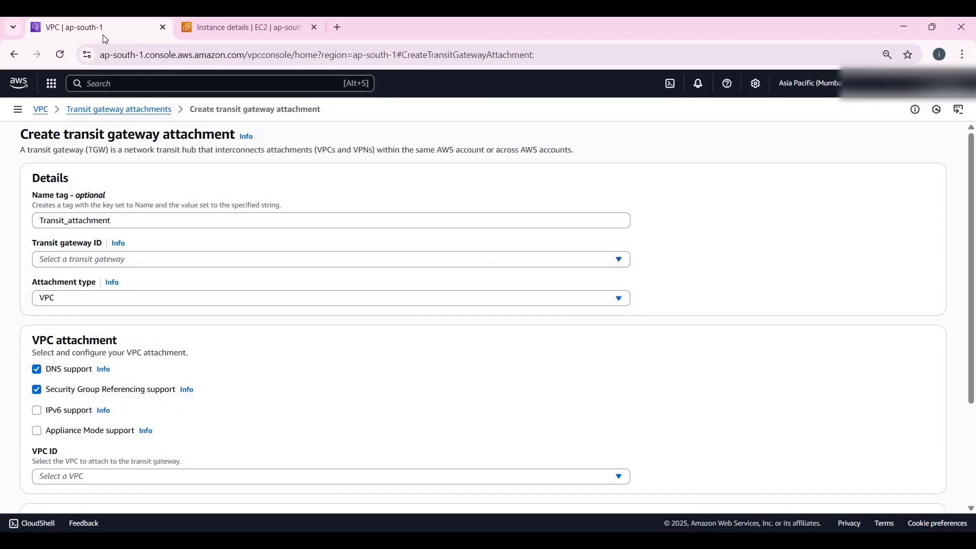
right_click(129, 28)
click(181, 154)
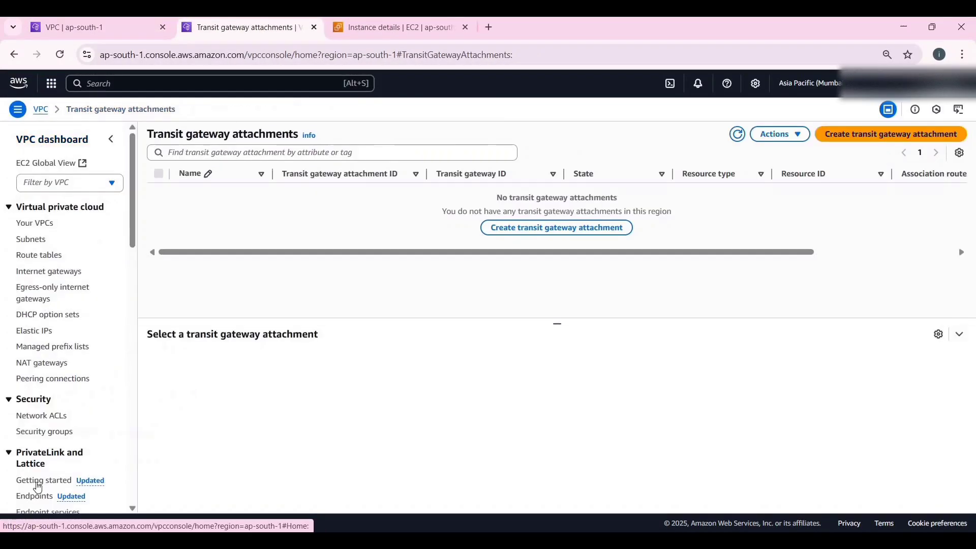
scroll(47, 448, down, 10)
scroll(53, 386, up, 4)
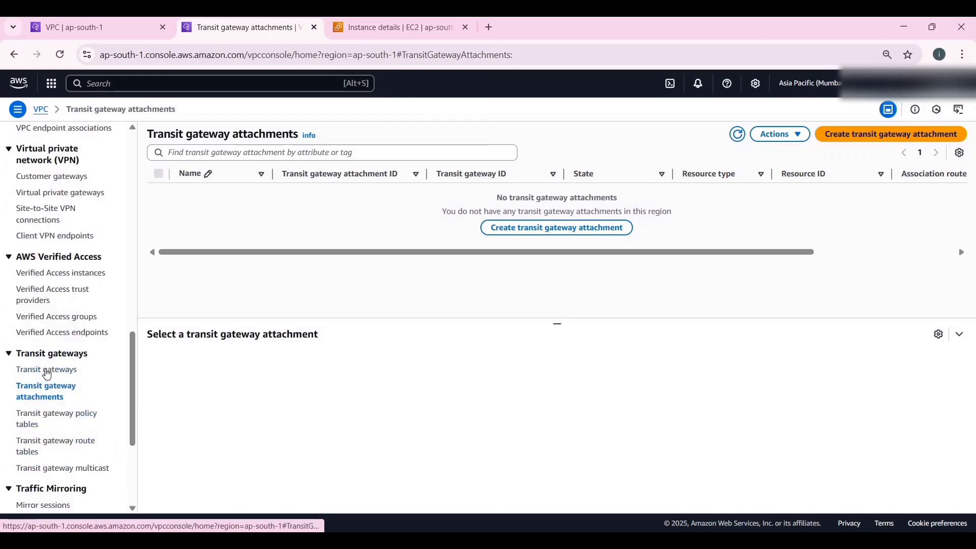
click(49, 370)
drag(280, 198, 283, 193)
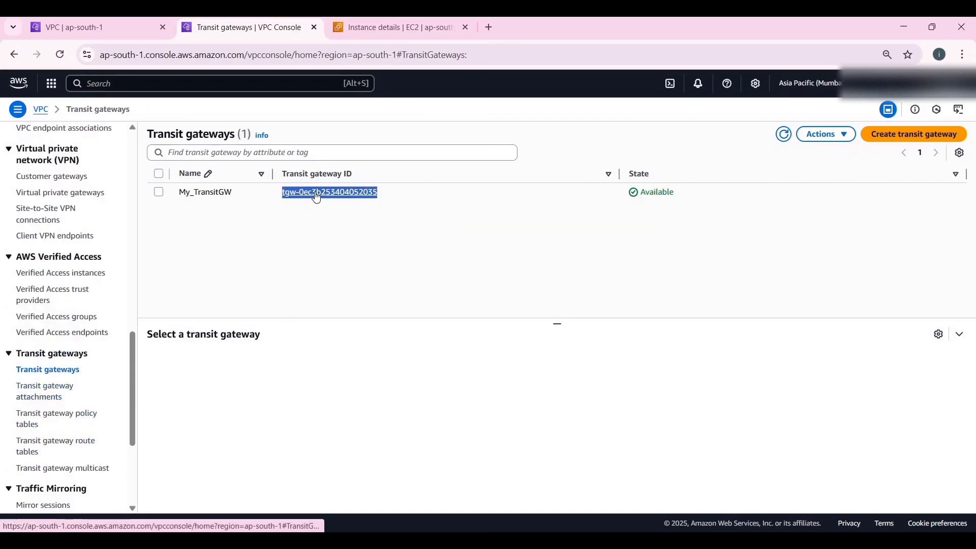
click(326, 192)
click(165, 198)
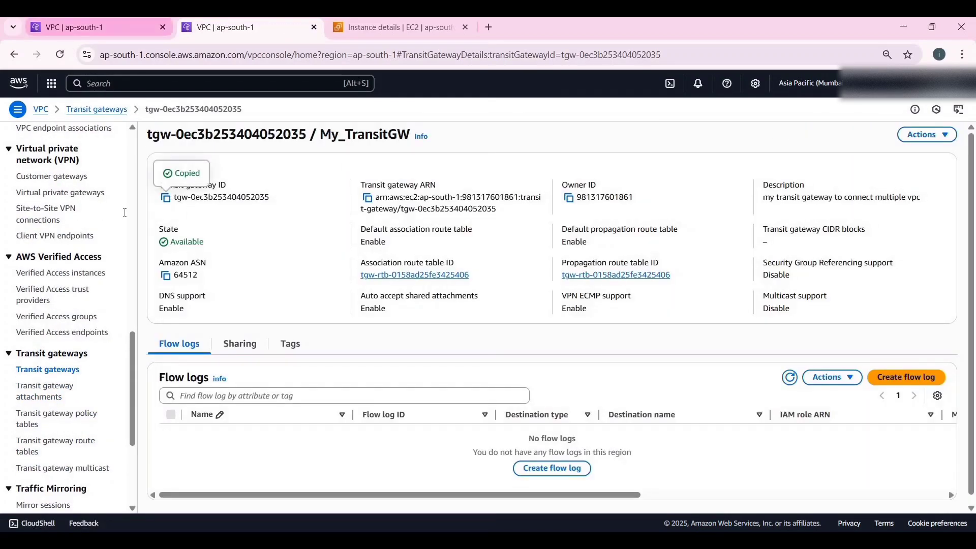
Return to the attachment form and try to choose My_TransitGW by its copied transit gateway ID
click(96, 27)
click(87, 261)
right_click(79, 261)
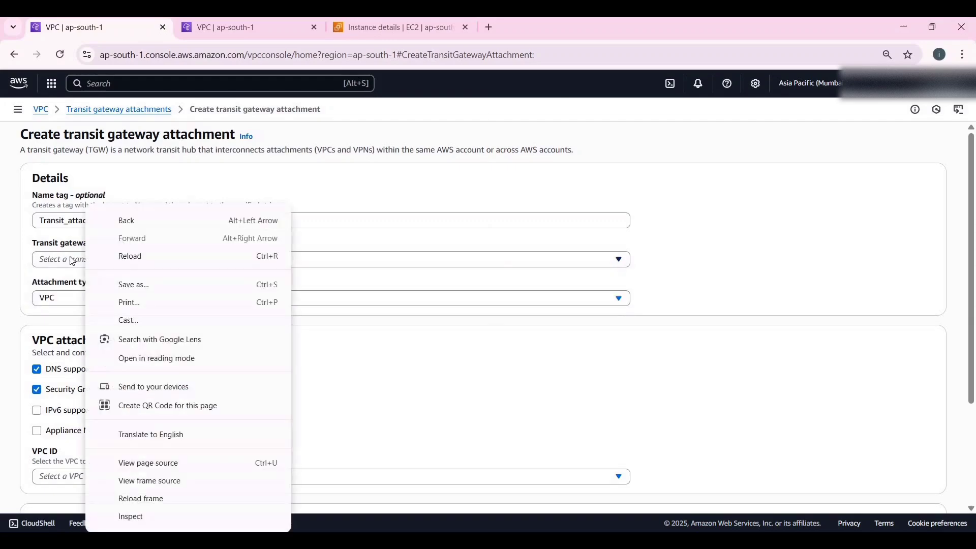
click(73, 261)
click(72, 261)
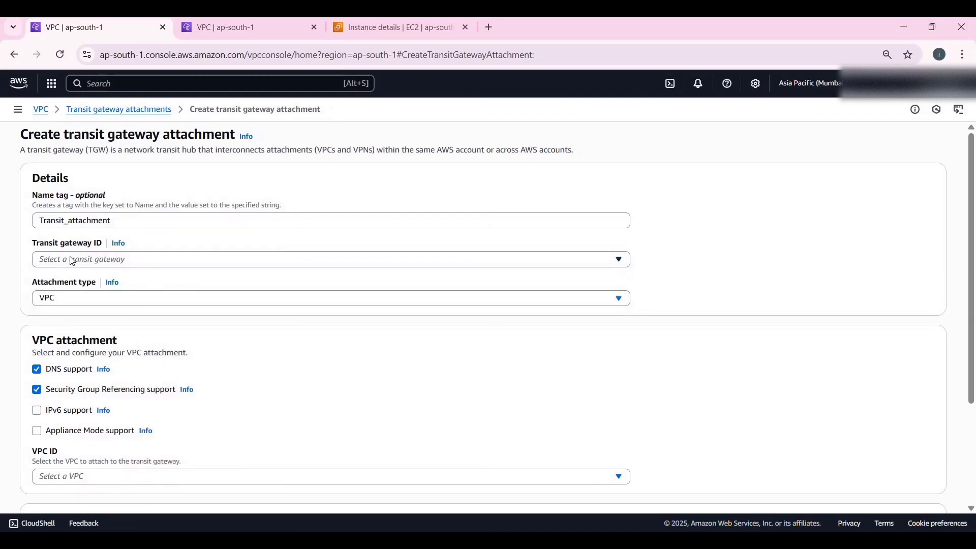
click(70, 262)
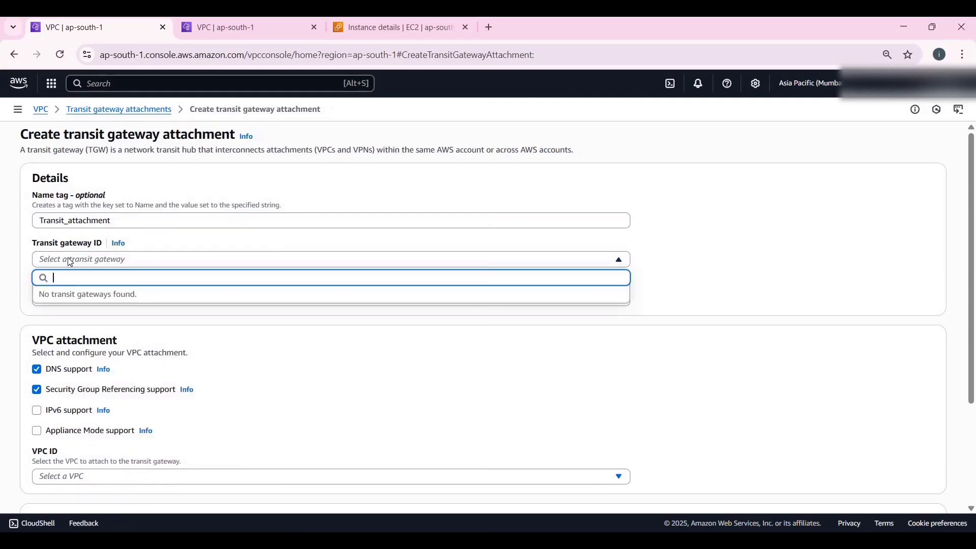
key(ctrl+v)
click(630, 295)
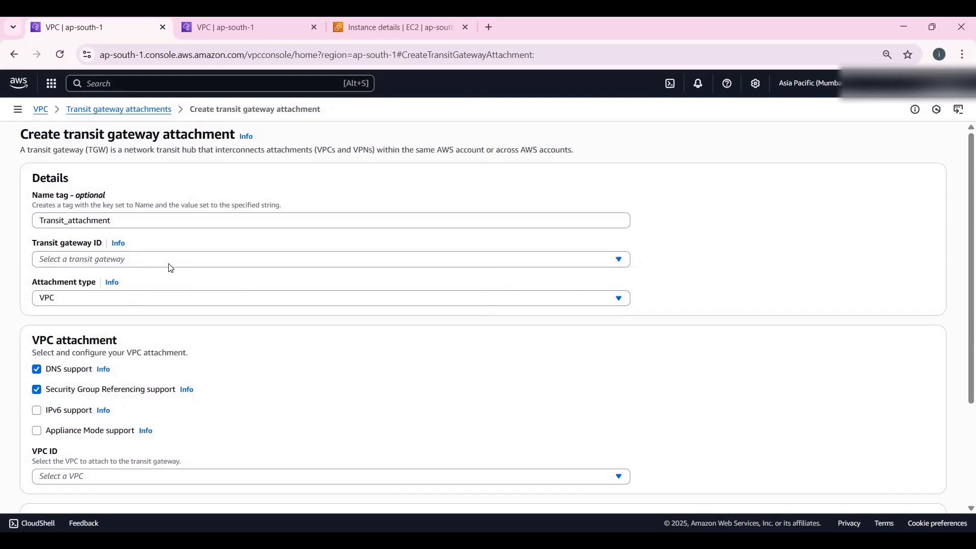
click(172, 261)
click(171, 261)
Leave the unfinished attachment form, refresh the transit gateway and attachment lists, and start a new transit gateway attachment
click(14, 54)
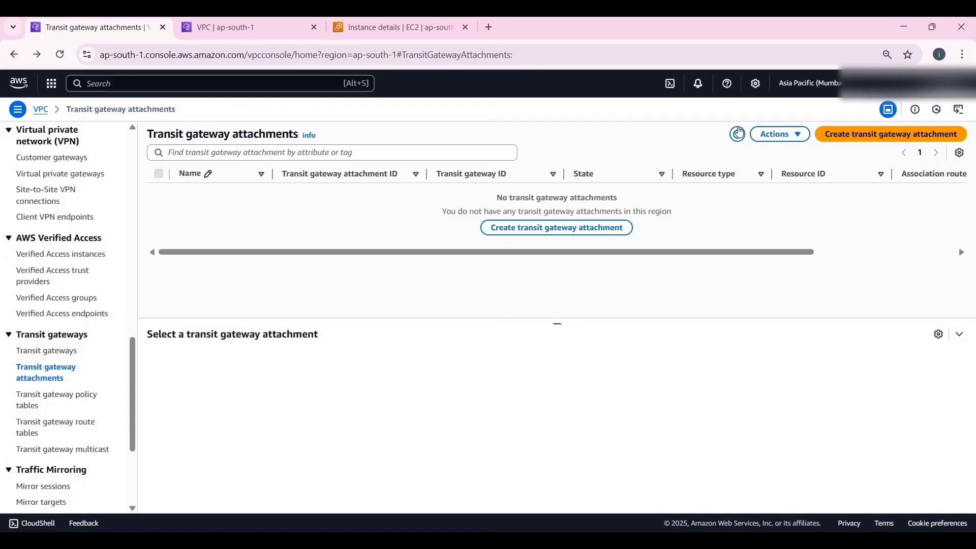
click(739, 139)
click(70, 353)
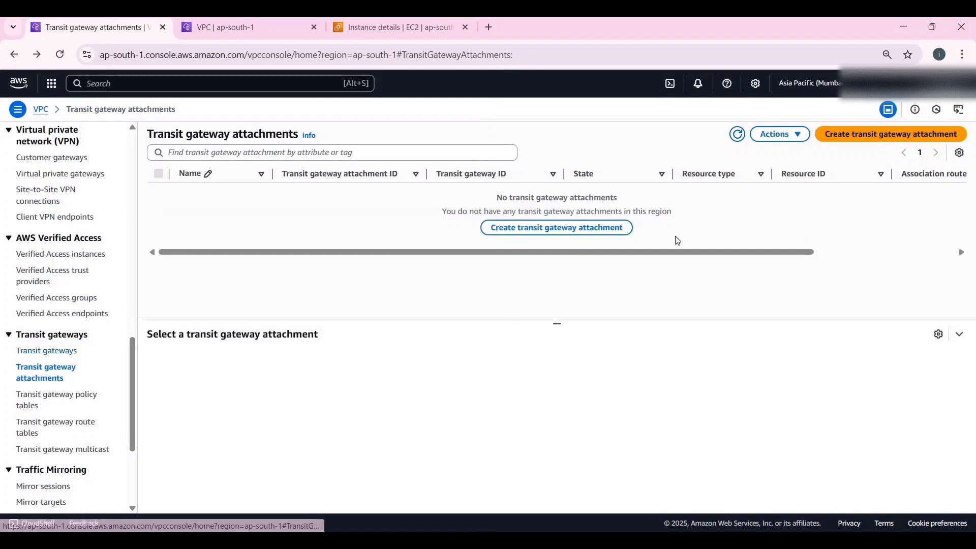
click(784, 135)
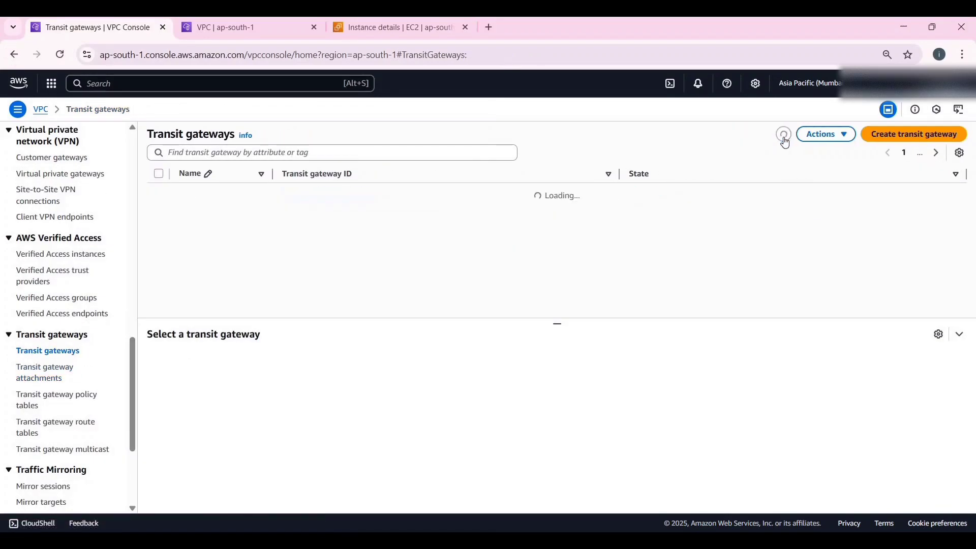
click(45, 379)
click(525, 227)
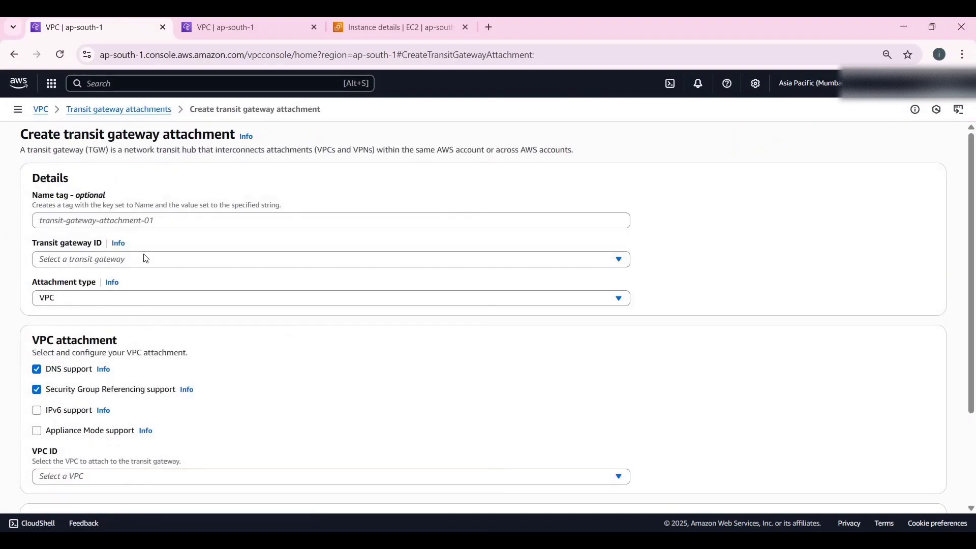
click(146, 258)
click(175, 220)
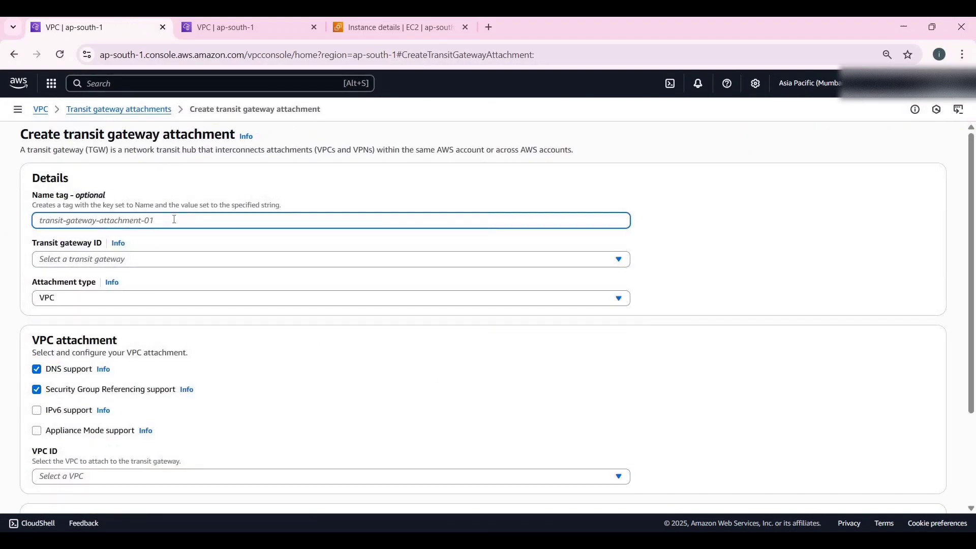
text(Transi)
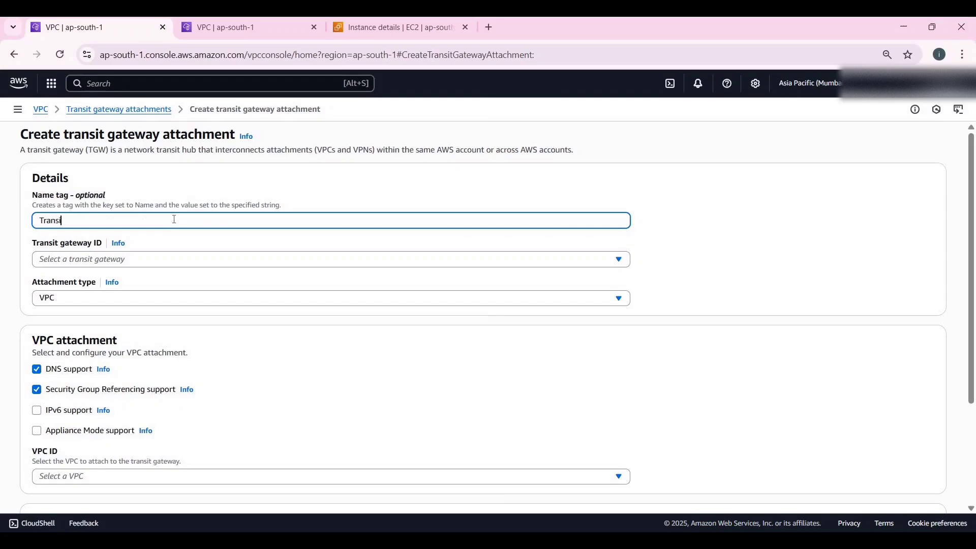
text(t_Attachment)
click(132, 266)
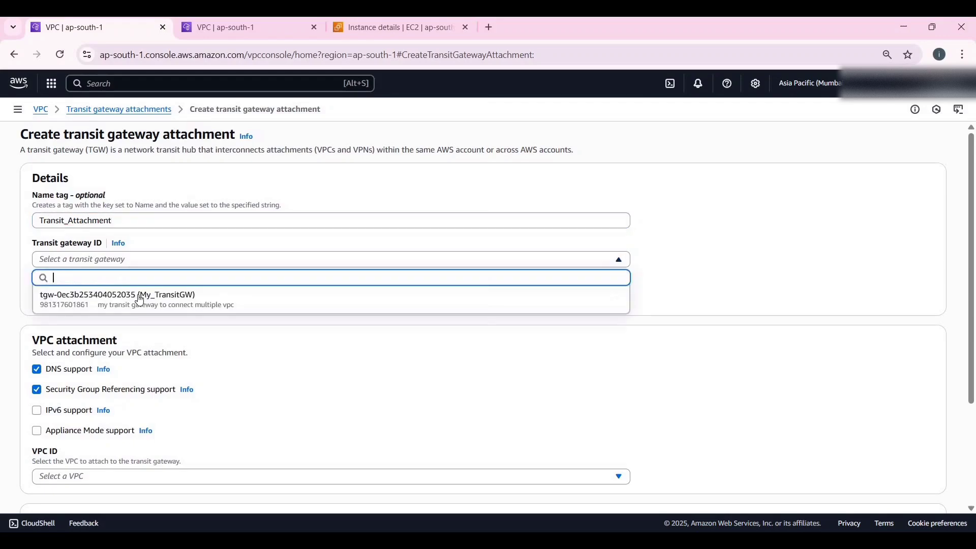
click(140, 294)
Set the attachment type to VPC, select VPC1 (vpc-0eca4c3af0a382800) with its ap-south-1a subnet, and create the attachment
scroll(148, 236, down, 1)
click(116, 234)
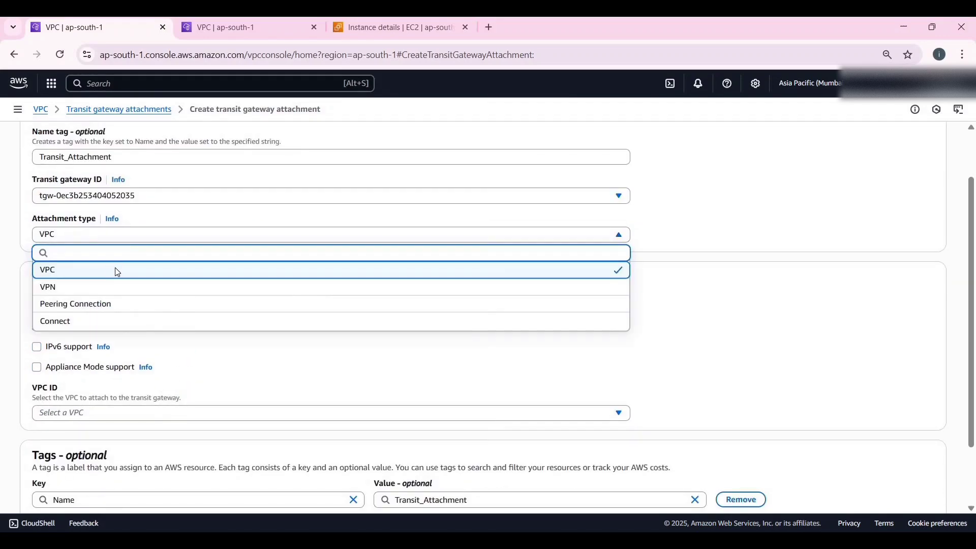
click(116, 270)
scroll(116, 269, down, 2)
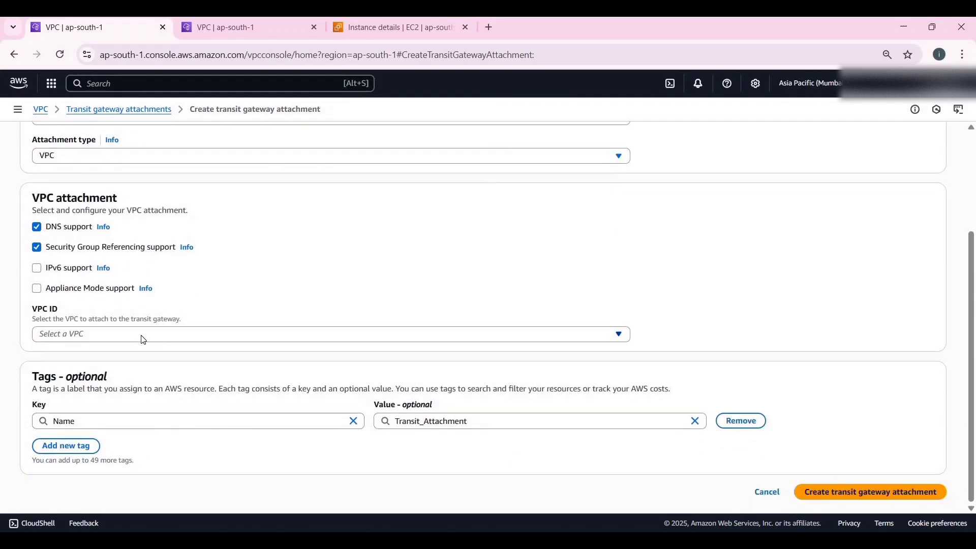
click(144, 340)
click(144, 422)
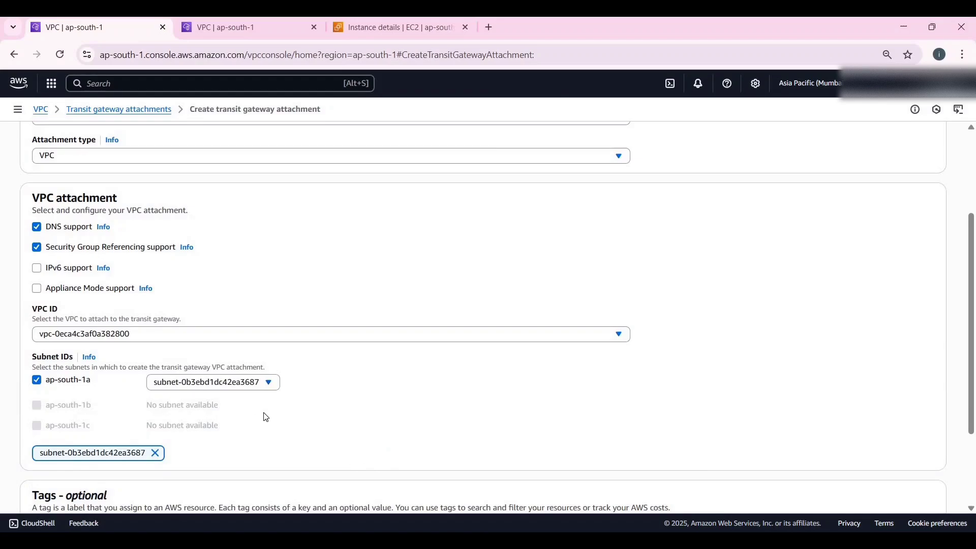
scroll(265, 416, down, 2)
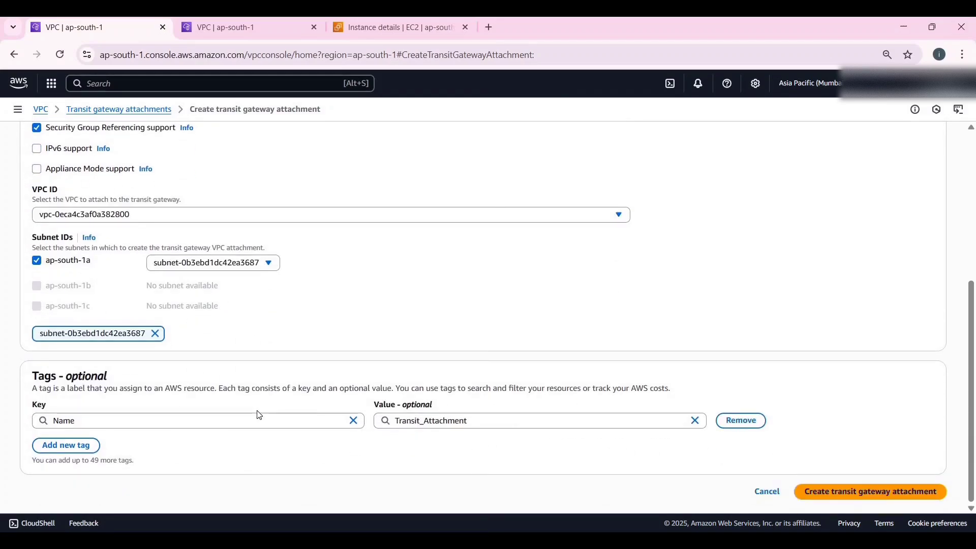
click(847, 495)
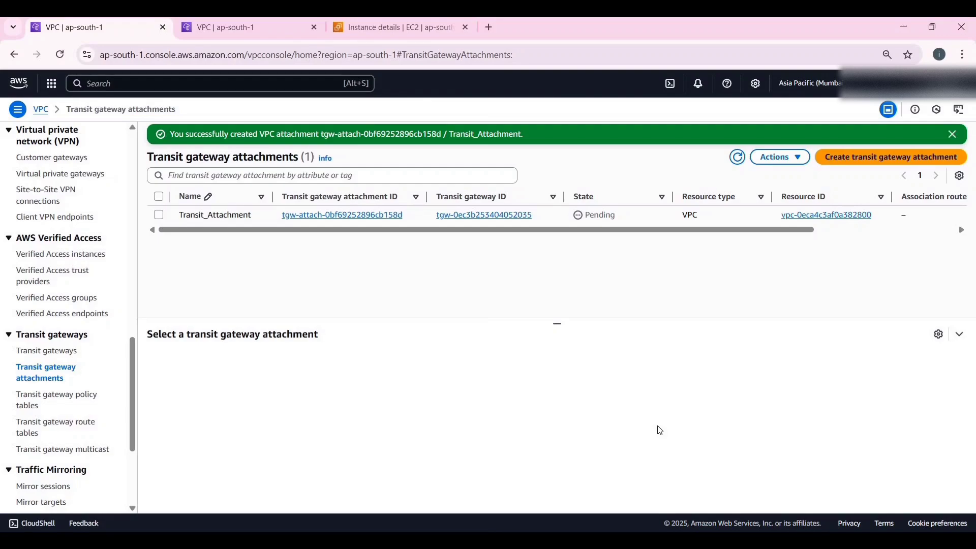
Check the associations of the transit gateway's default route table and return to the transit gateway attachments list
scroll(82, 389, down, 3)
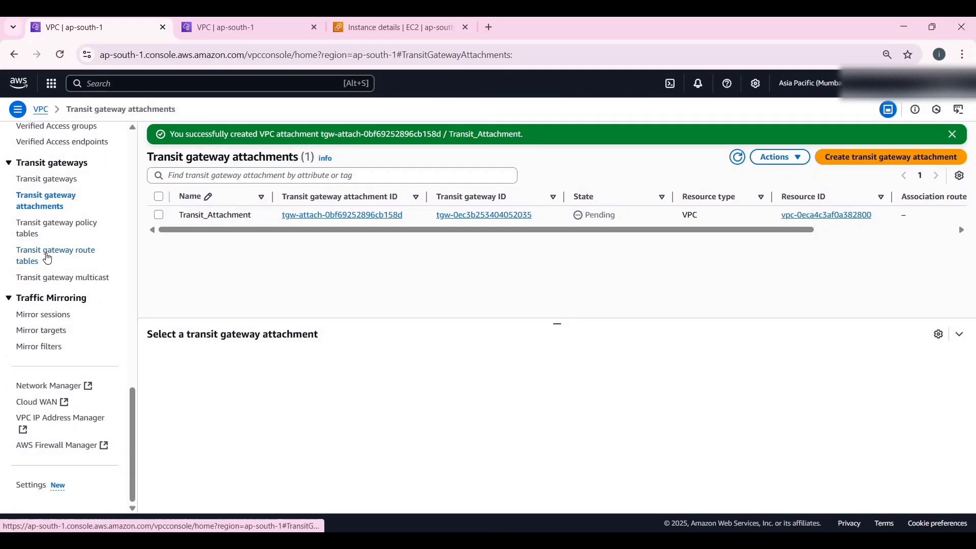
click(48, 257)
click(339, 194)
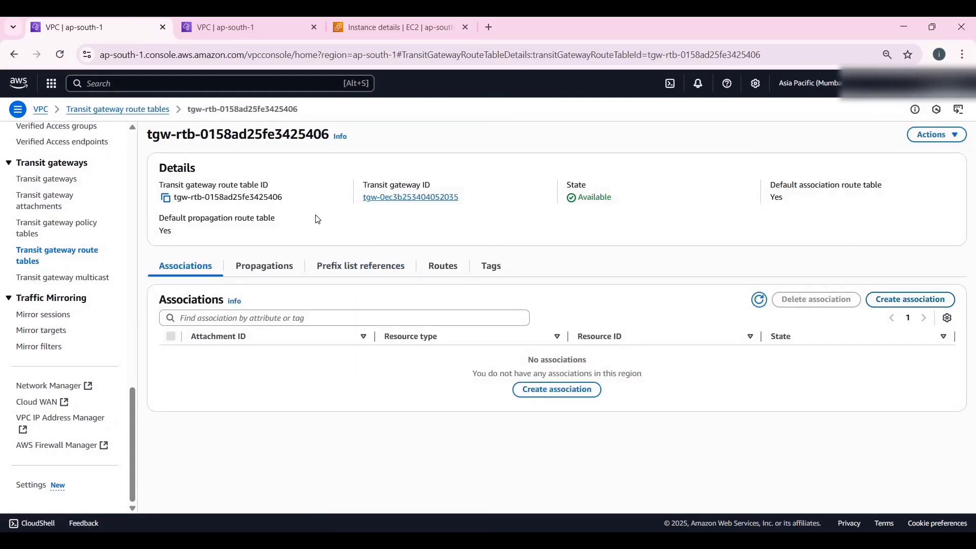
key(alt+Left)
key(alt+Left)
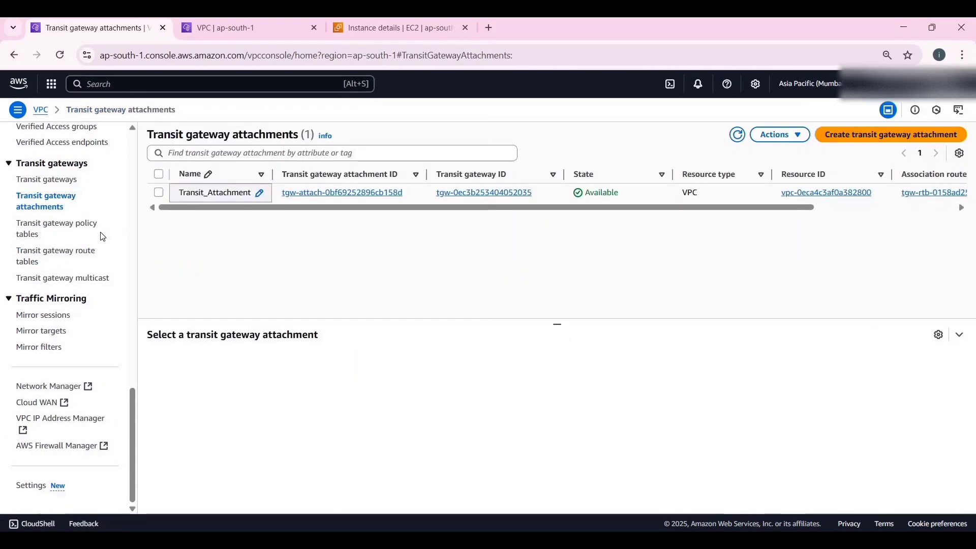
click(893, 134)
click(287, 227)
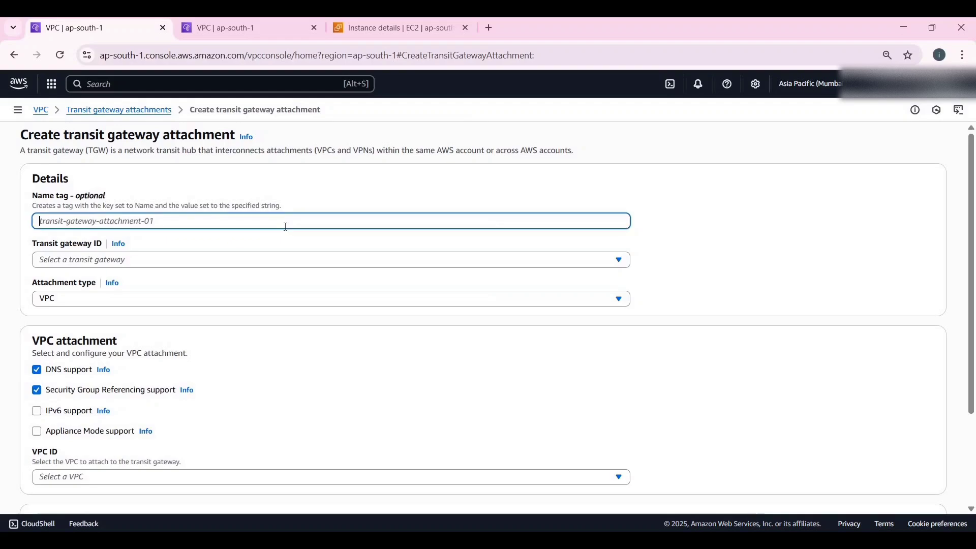
text(VP22)
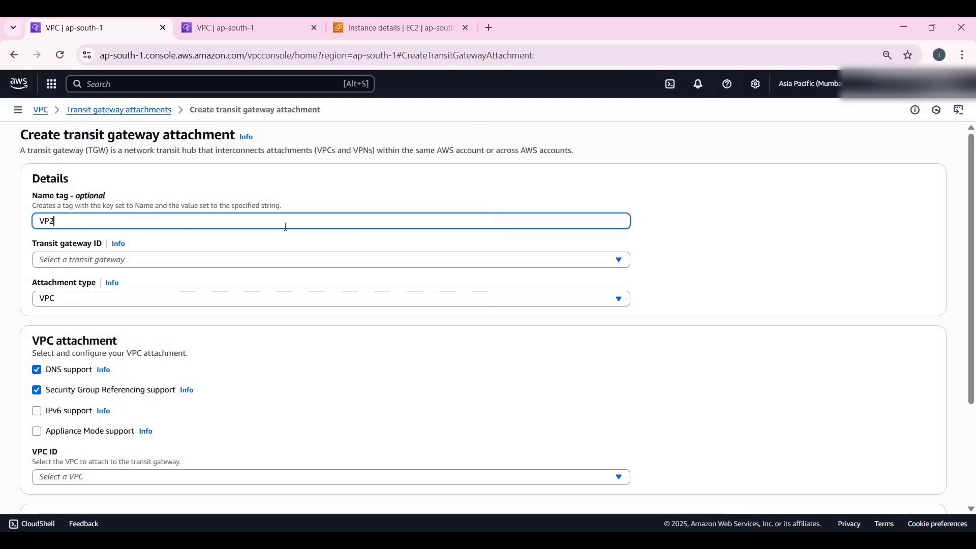
key(BackSpace)
key(BackSpace)
text(c2_Attachment)
click(219, 260)
click(196, 295)
click(148, 299)
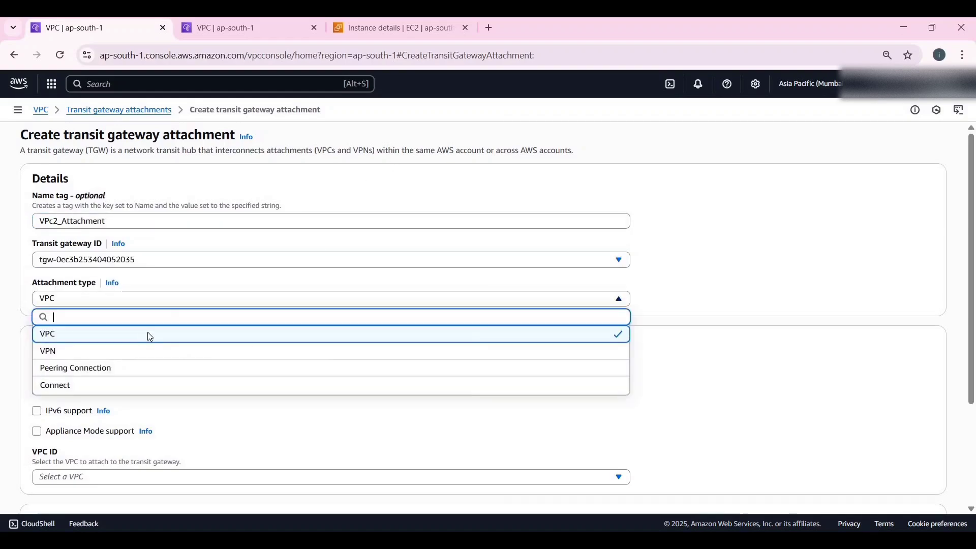
click(150, 334)
scroll(151, 337, down, 3)
click(167, 334)
click(173, 396)
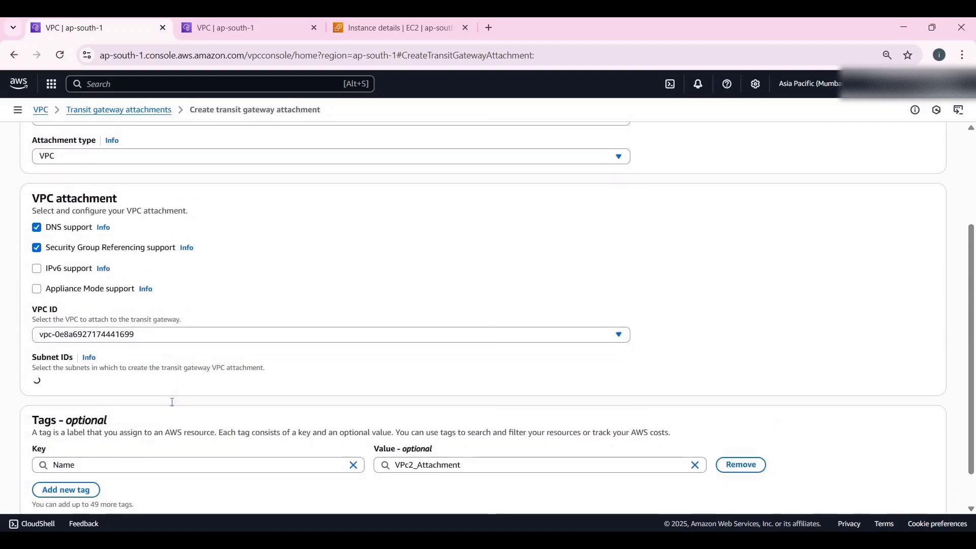
scroll(180, 405, down, 3)
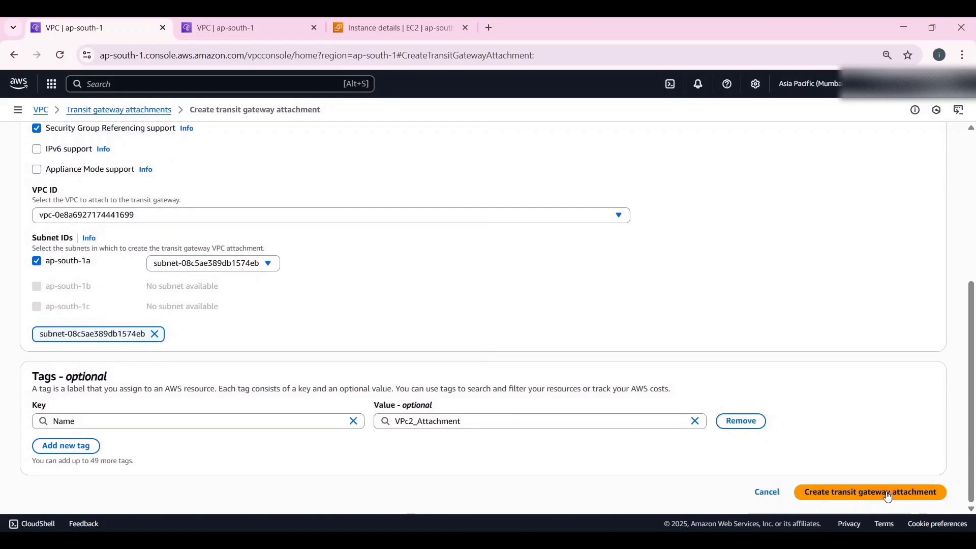
click(890, 493)
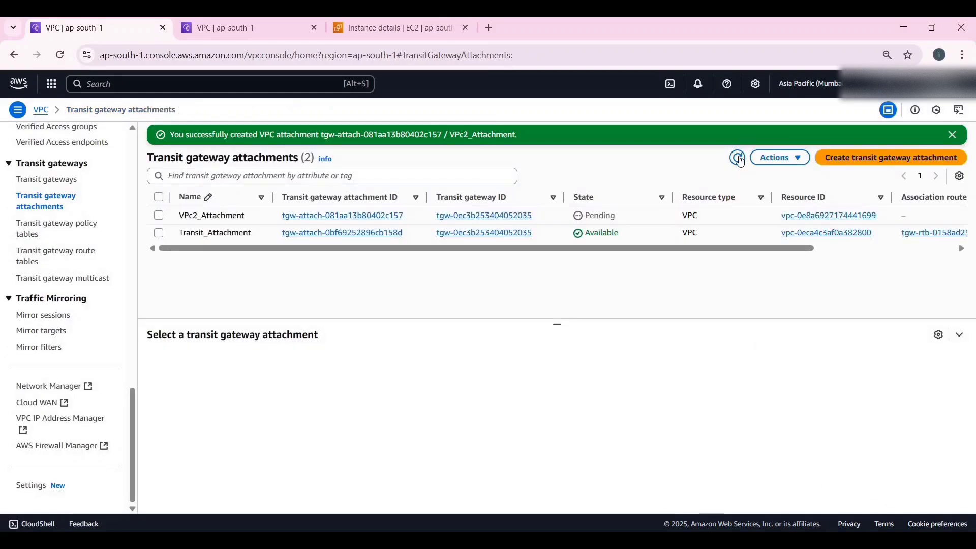
Refresh the transit gateway attachments list and view the details of Transit_Attachment
click(739, 159)
click(739, 159)
click(348, 233)
Go through the VPC list to the route tables and open the routes of VPC1_RT for editing
scroll(34, 214, up, 15)
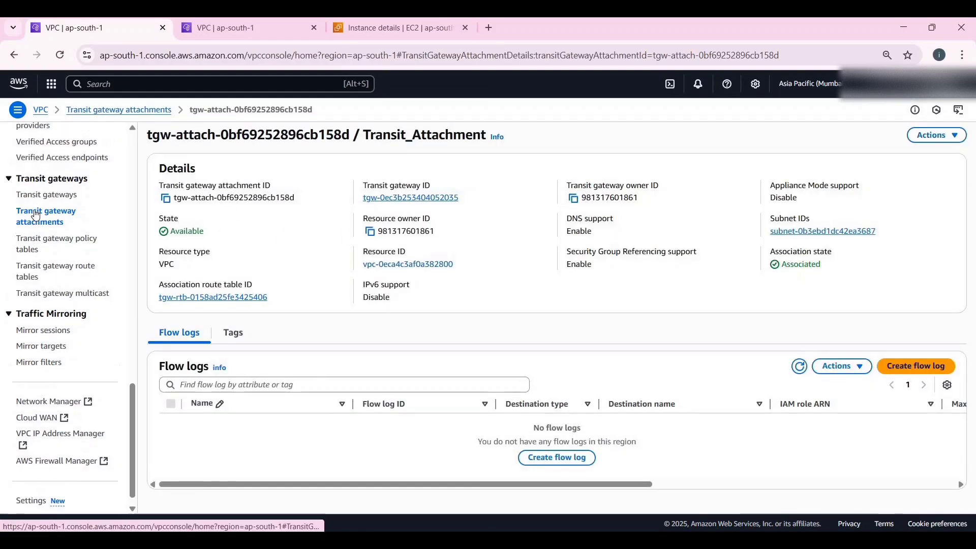
click(34, 223)
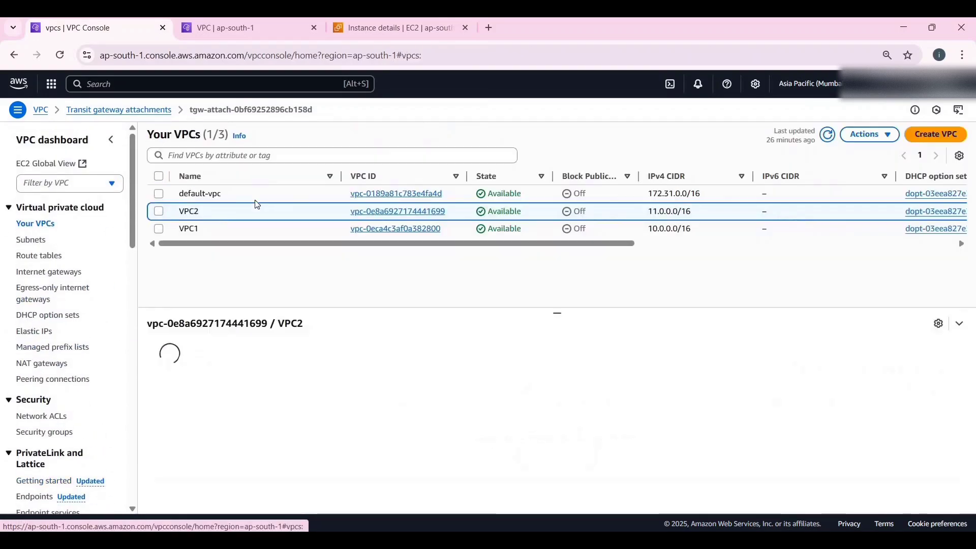
click(394, 230)
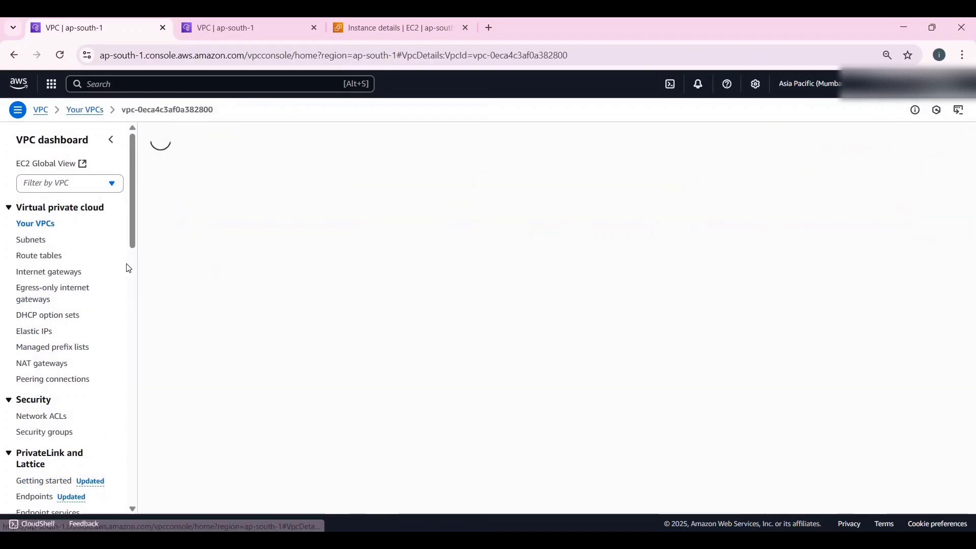
click(40, 256)
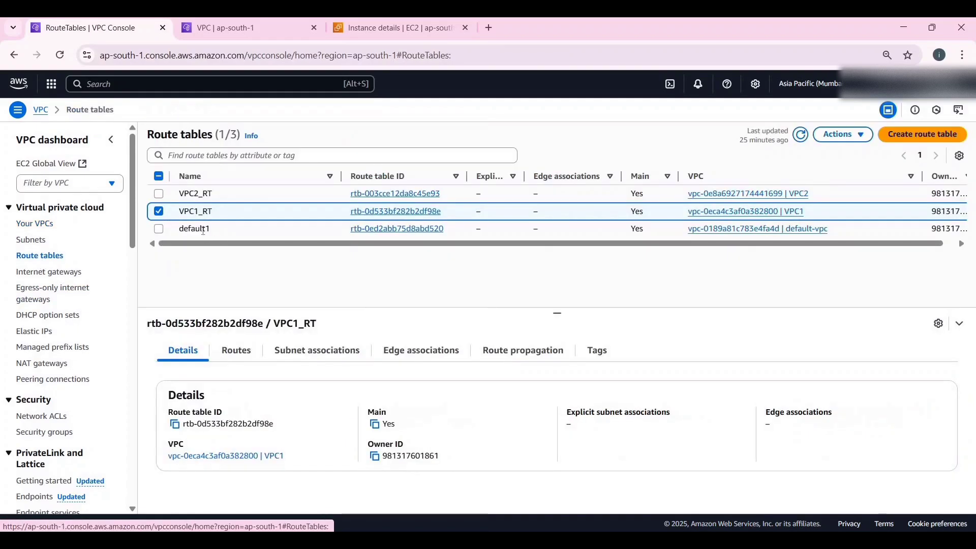
click(398, 213)
click(924, 303)
click(74, 284)
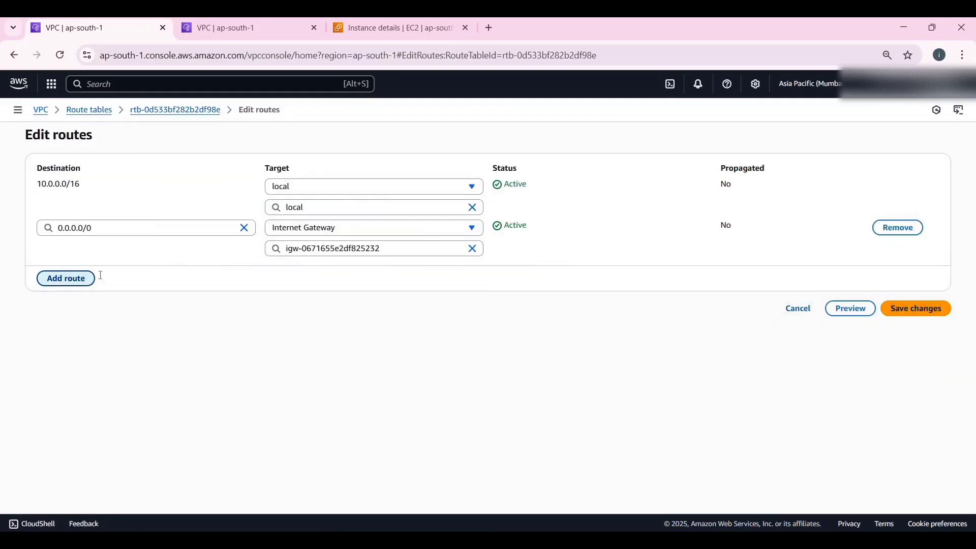
click(108, 288)
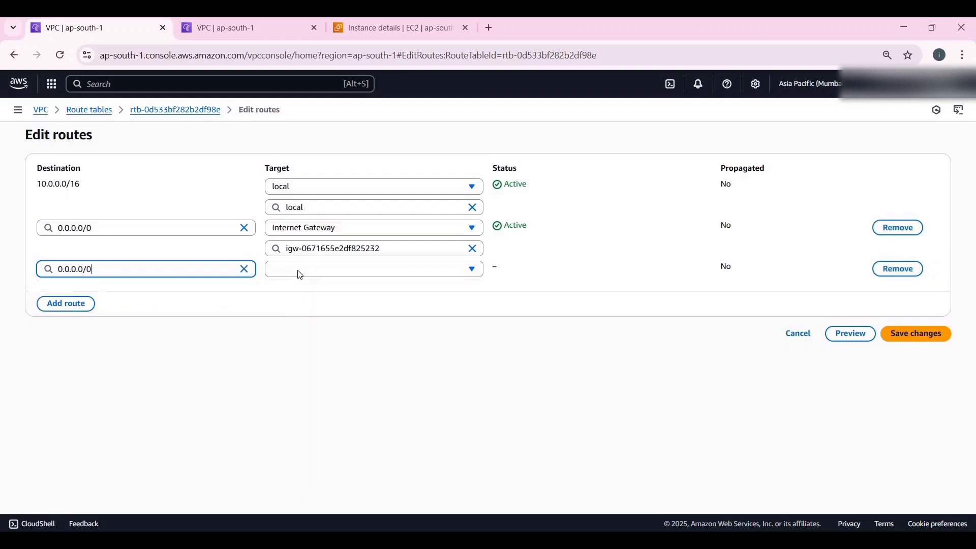
click(330, 270)
click(329, 459)
click(330, 294)
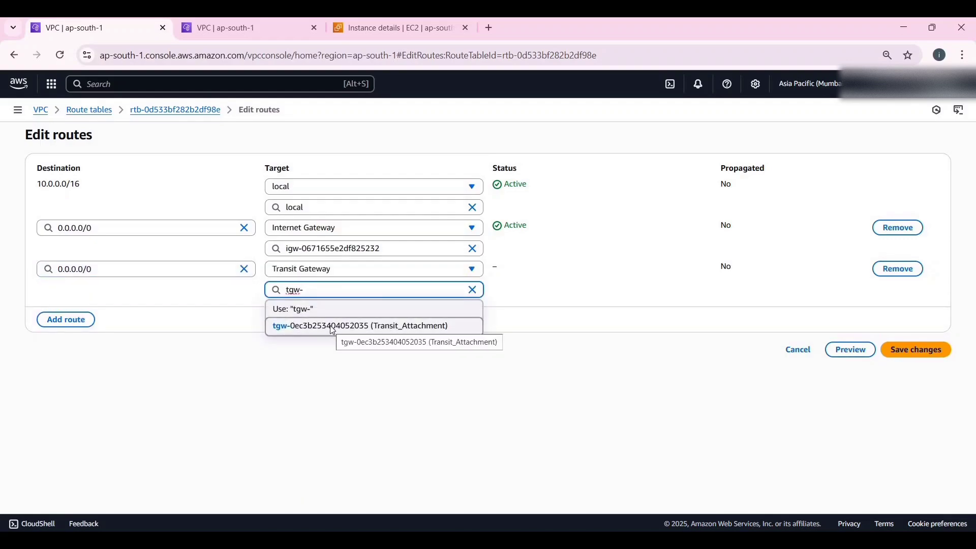
click(333, 330)
click(935, 351)
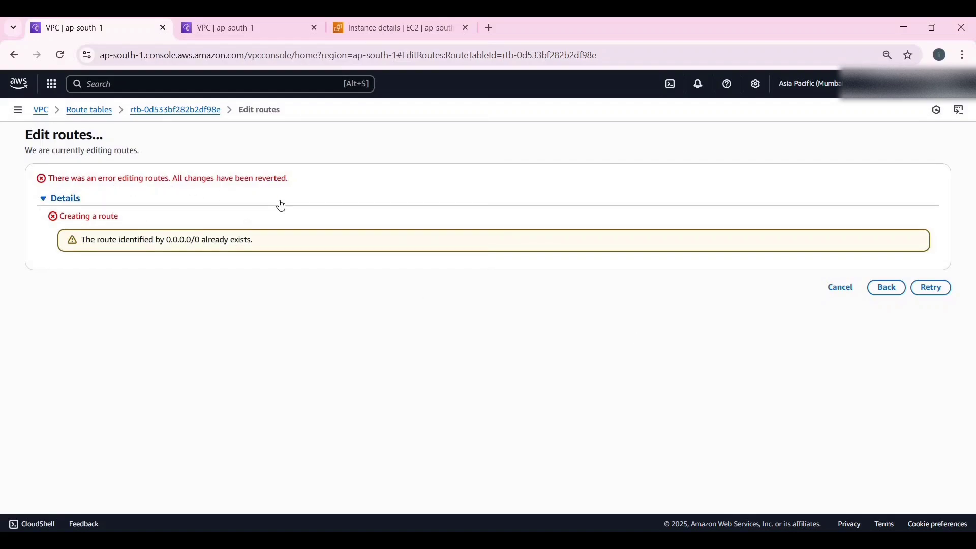
click(160, 116)
click(922, 307)
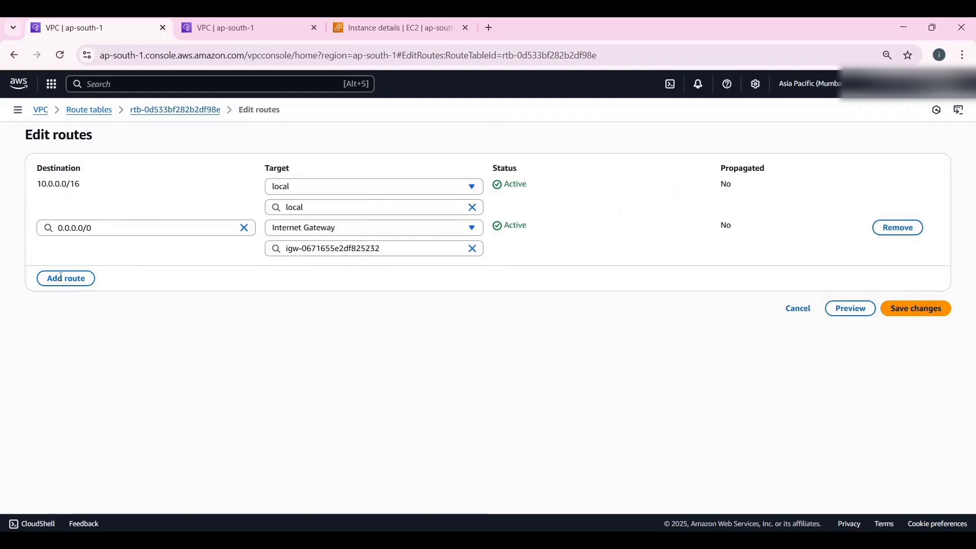
click(61, 277)
click(87, 267)
click(87, 323)
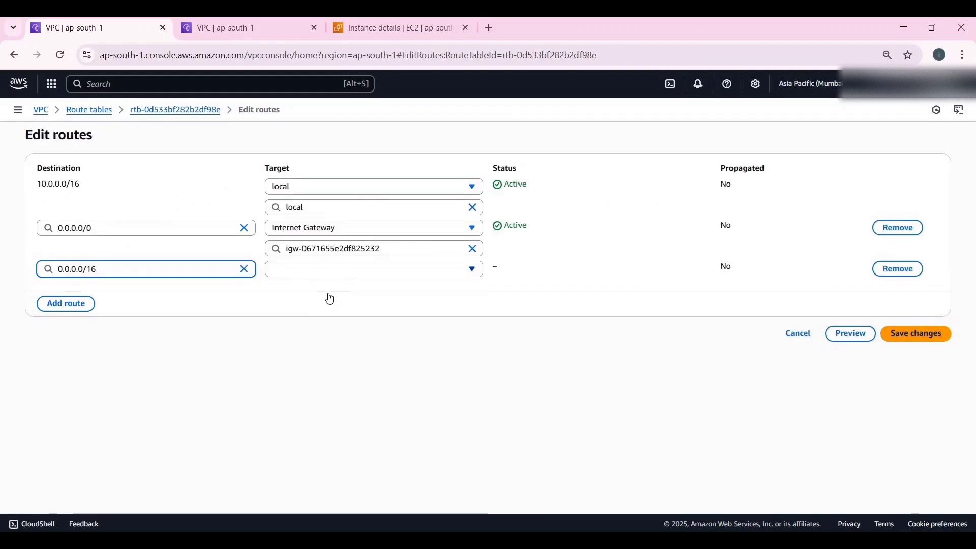
click(328, 269)
click(313, 456)
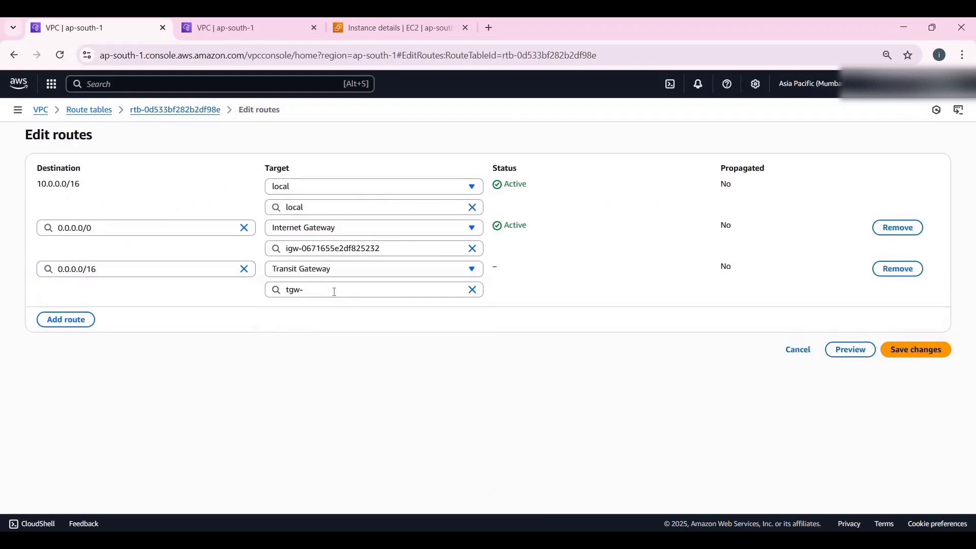
click(335, 293)
click(356, 326)
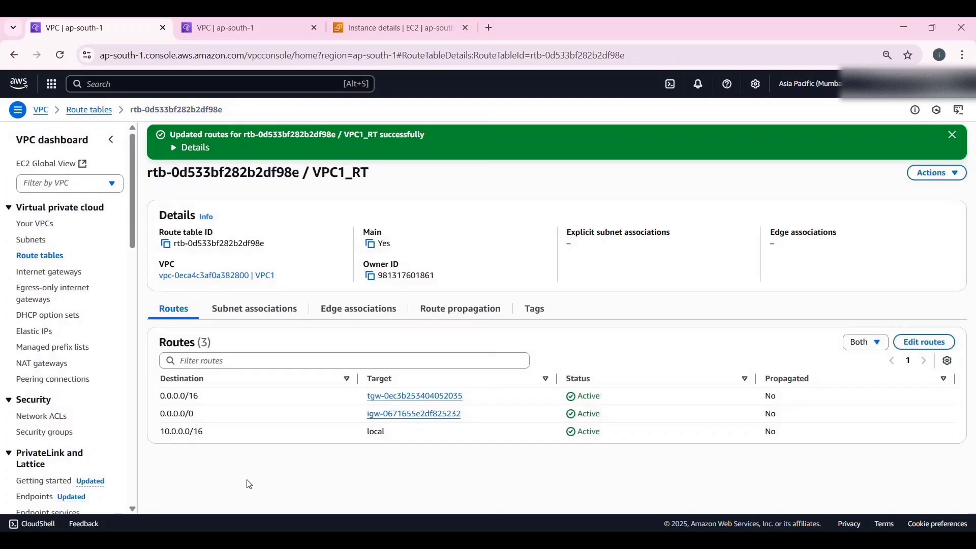
click(34, 257)
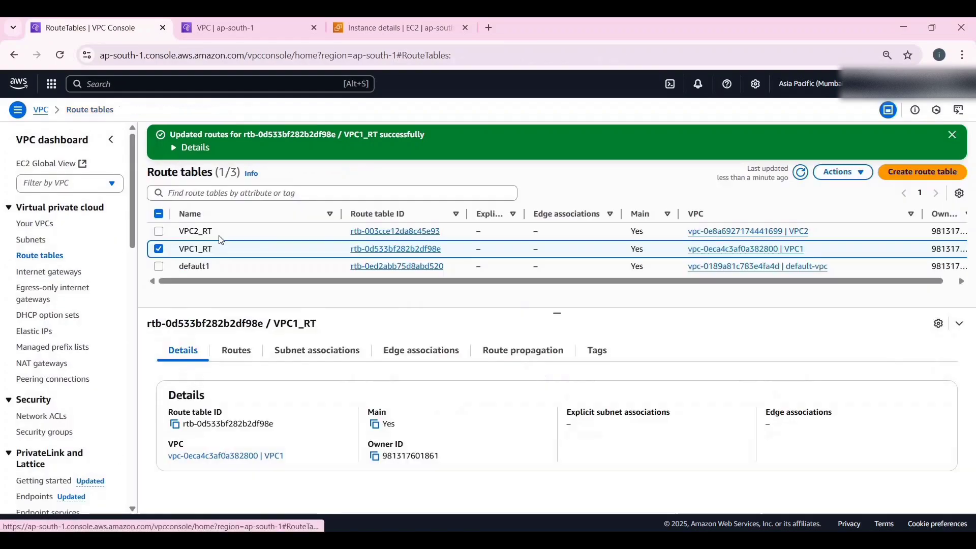
click(385, 248)
click(909, 309)
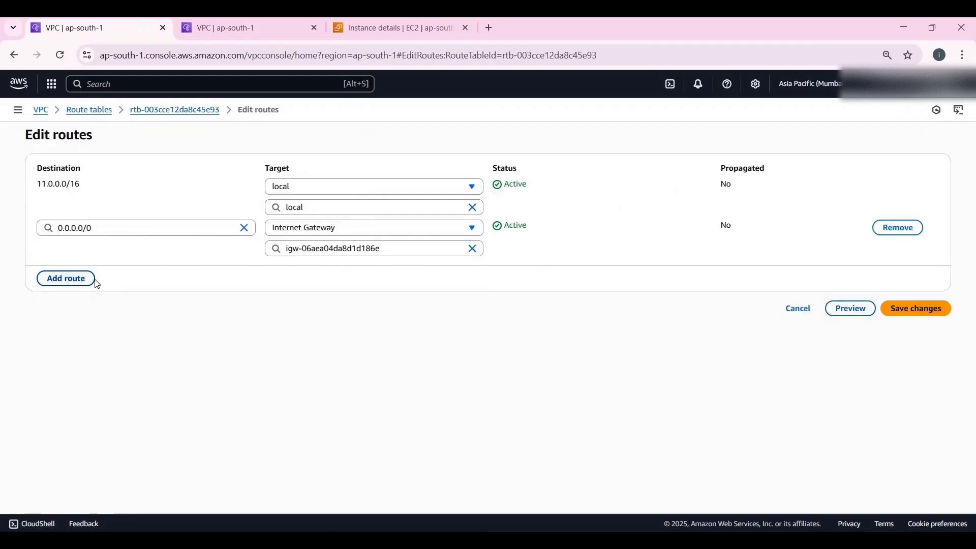
click(92, 278)
click(198, 322)
click(322, 272)
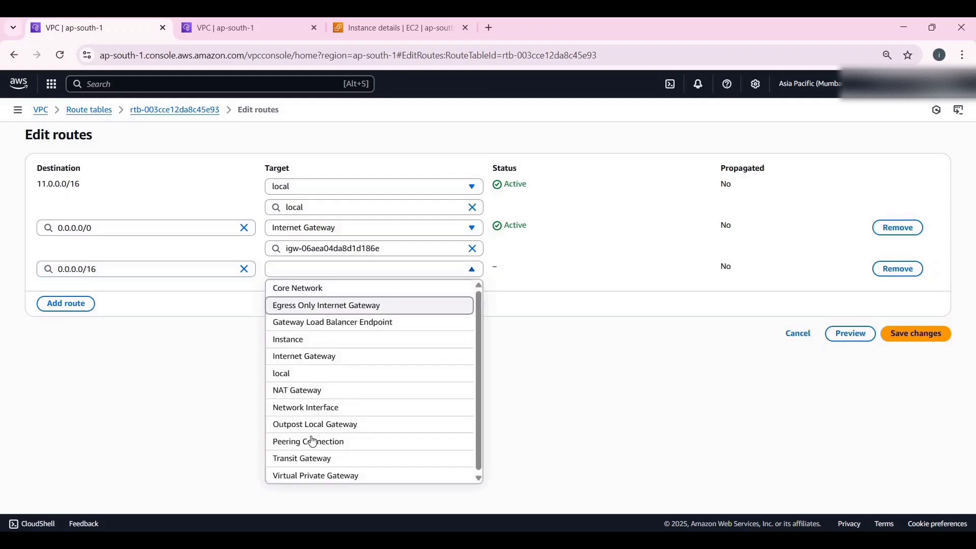
key(t)
key(Return)
click(338, 328)
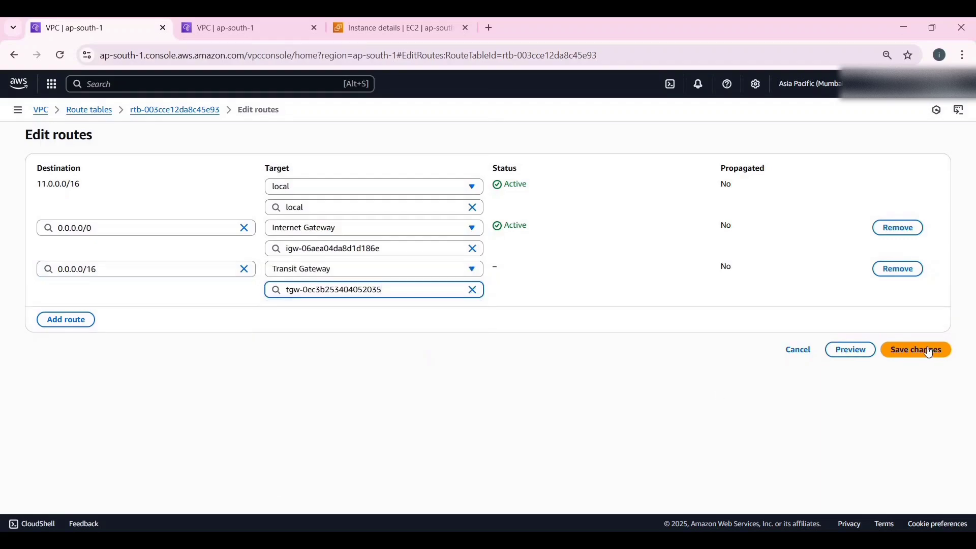
click(917, 349)
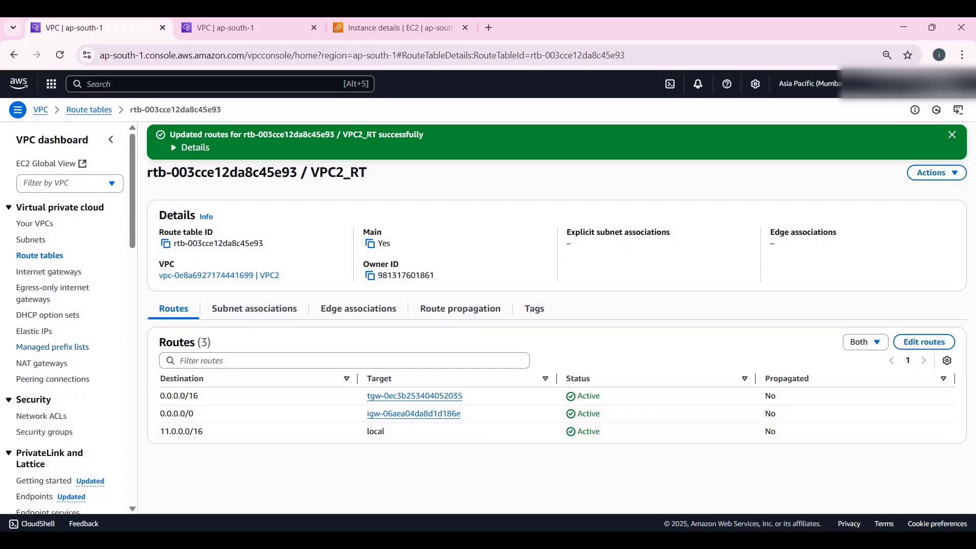
Go to the EC2 instances list and connect to VPC1_Instance through EC2 Instance Connect using its public IP
click(354, 30)
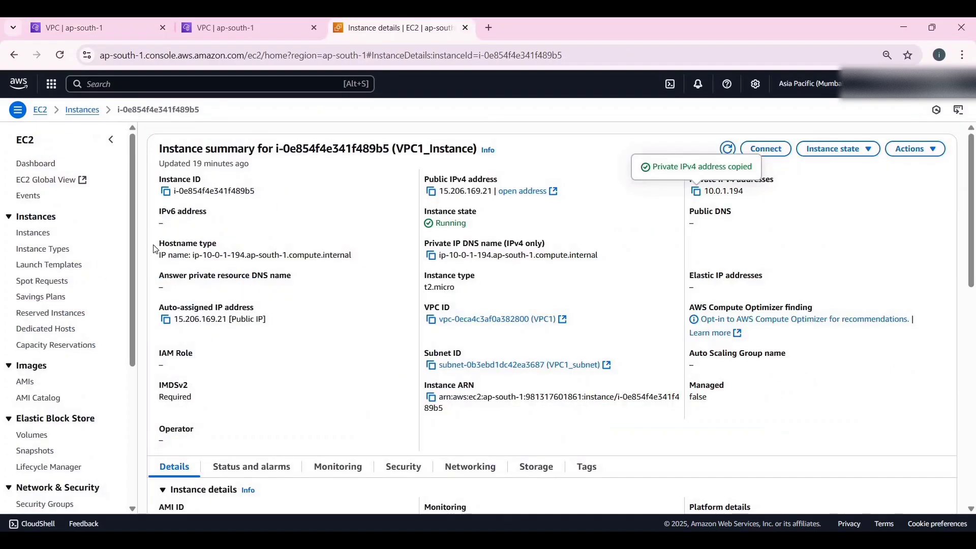
click(32, 234)
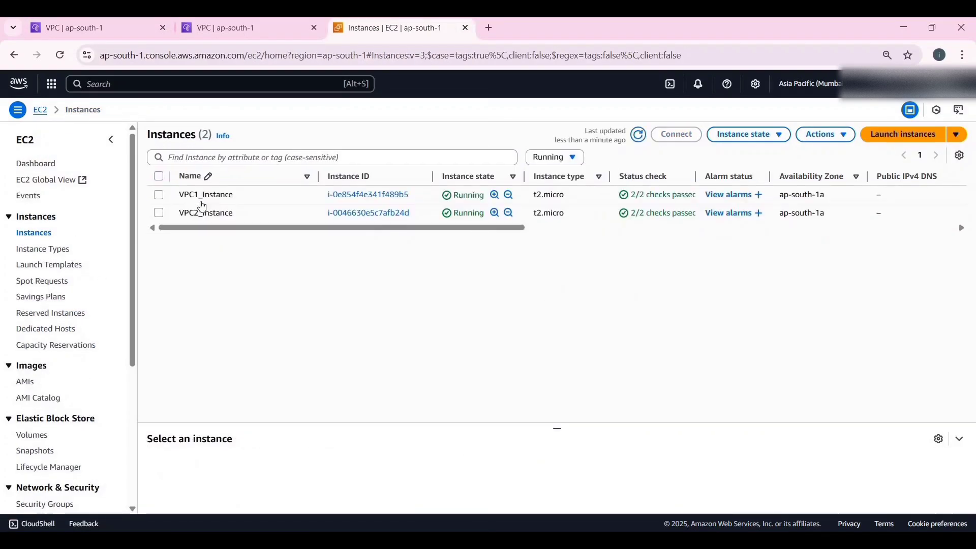
click(368, 195)
click(765, 148)
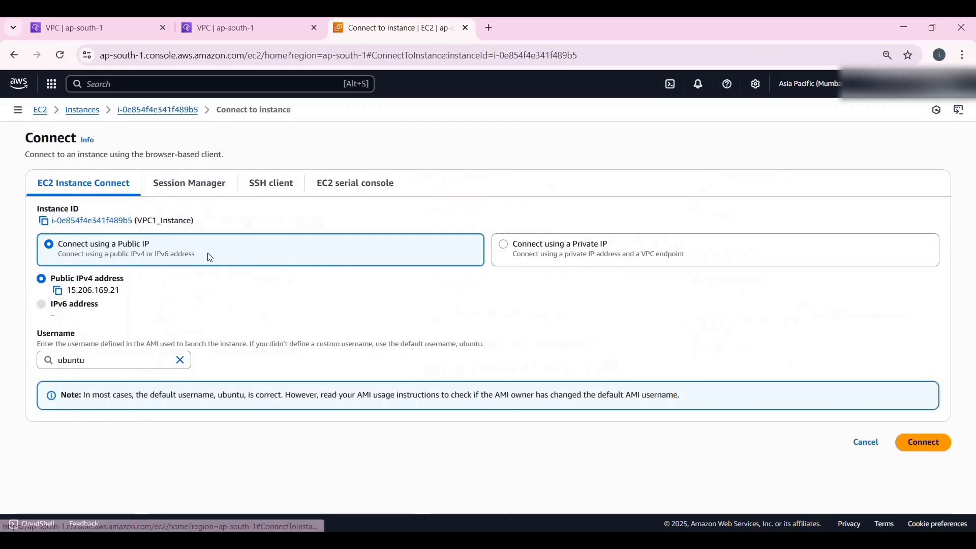
click(924, 443)
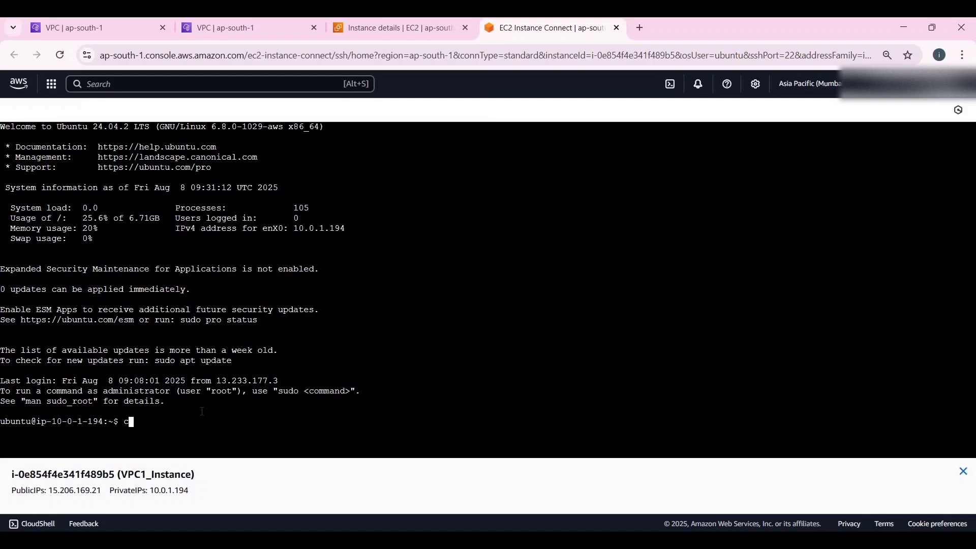
Clear the VPC1_Instance terminal and ping VPC2_instance's private IPv4 address, 11.0.1.160, copied from its instance summary
key(Return)
text(ping)
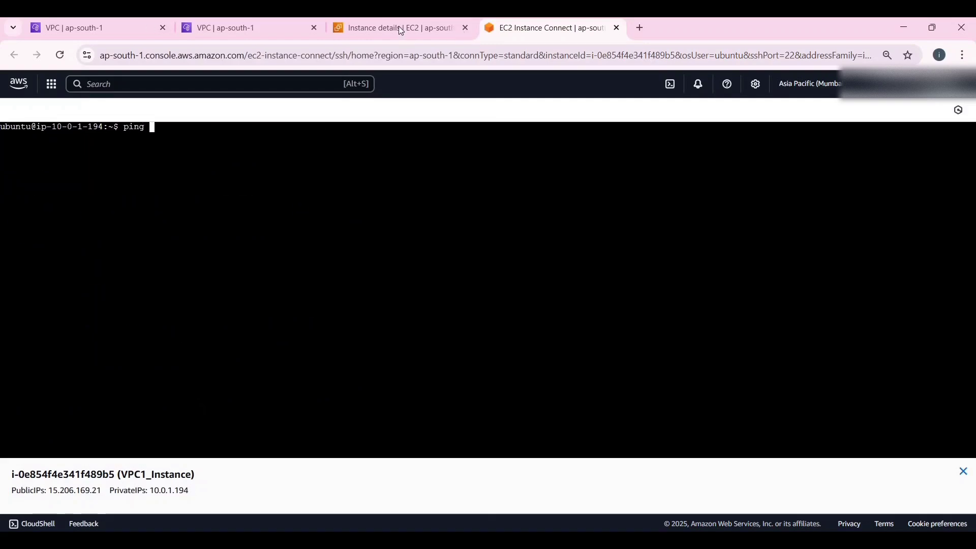
key(ctrl+shift+Tab)
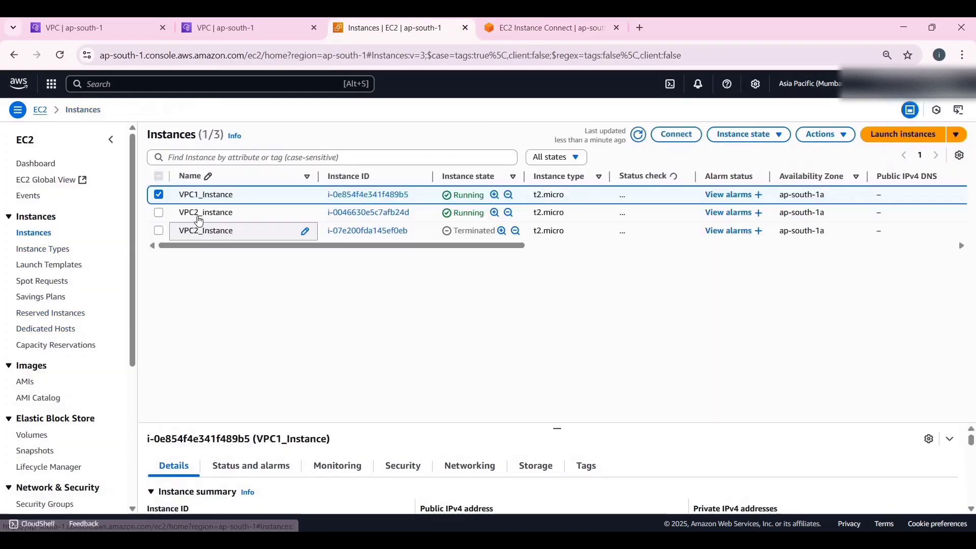
click(368, 212)
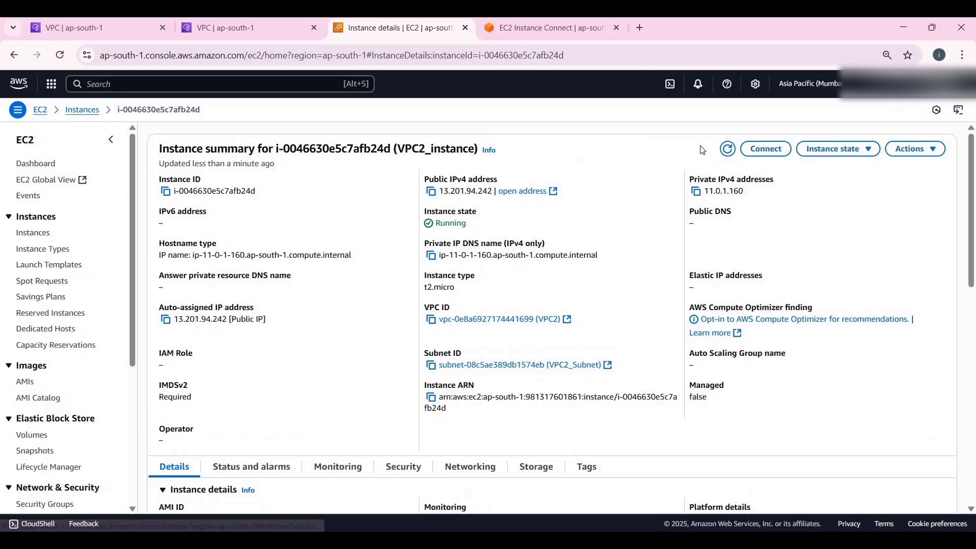
click(696, 191)
key(ctrl+Tab)
right_click(175, 134)
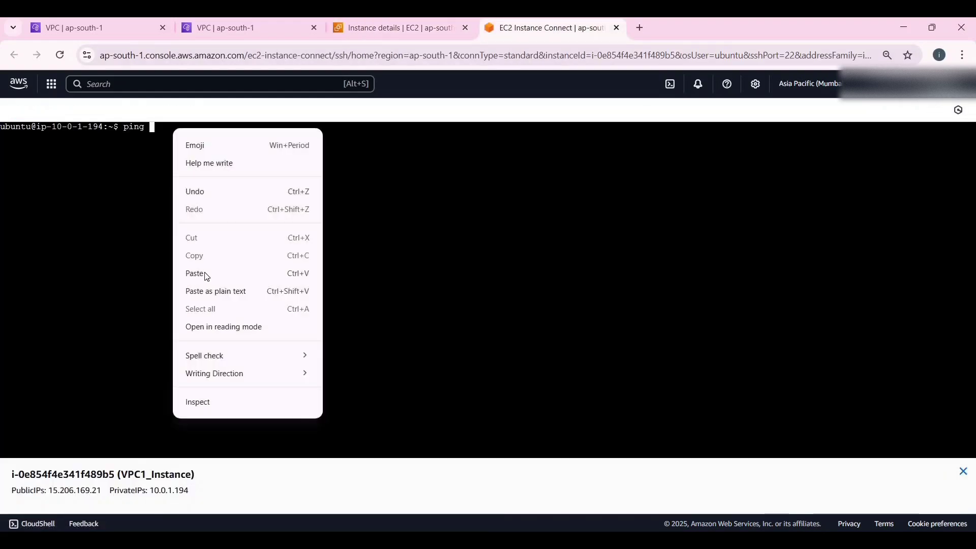
click(205, 274)
key(Return)
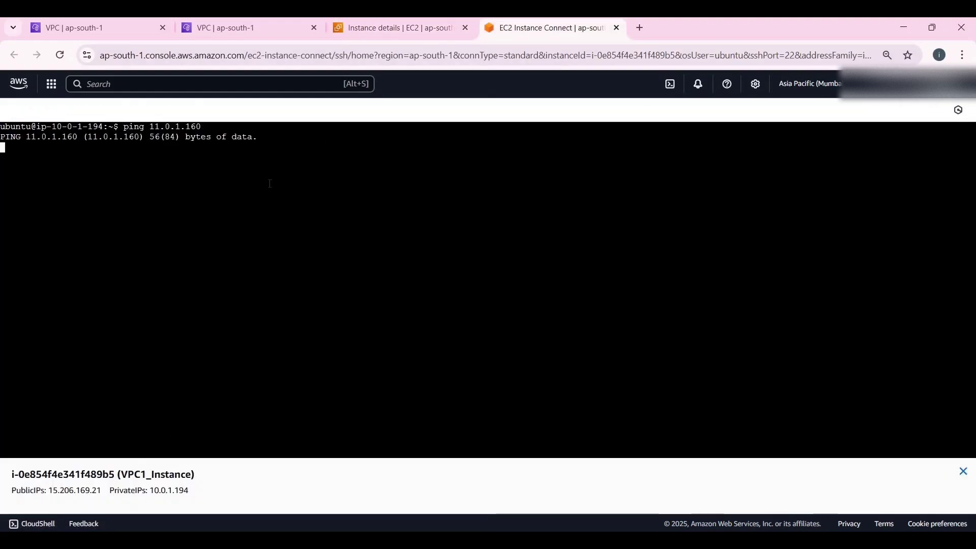
drag(269, 145, 0, 125)
Open VPC1_Instance's security details and start editing the inbound rules of its default security group
click(422, 25)
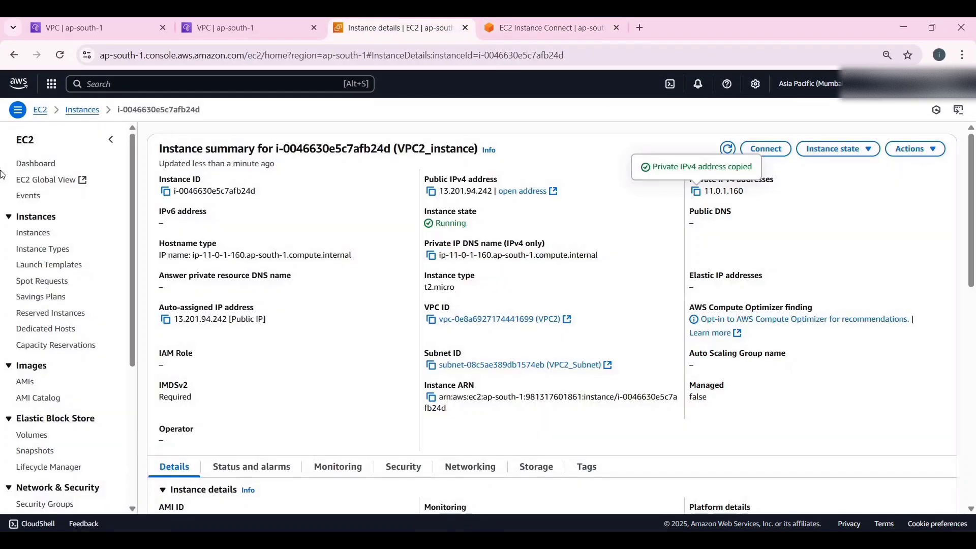
click(33, 232)
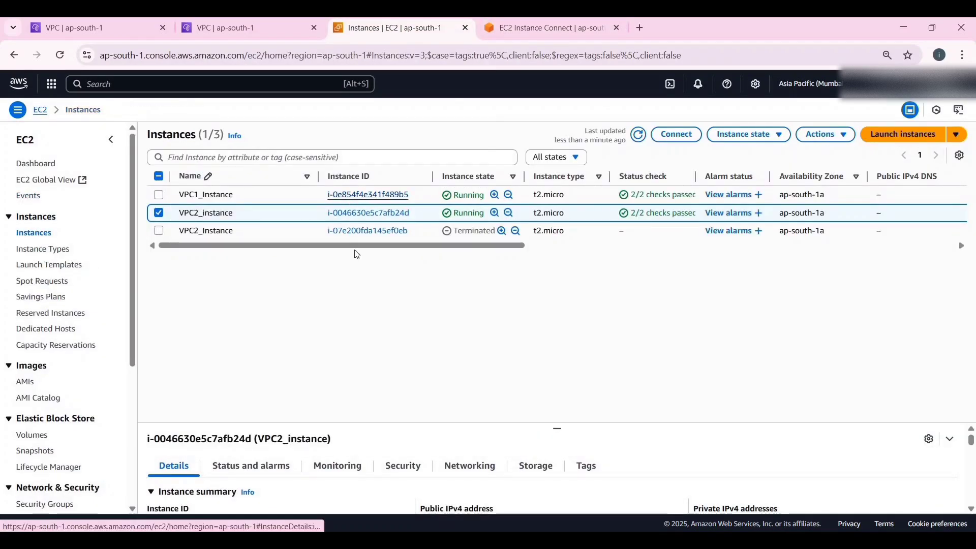
click(369, 194)
scroll(403, 305, down, 4)
click(403, 277)
scroll(235, 269, down, 2)
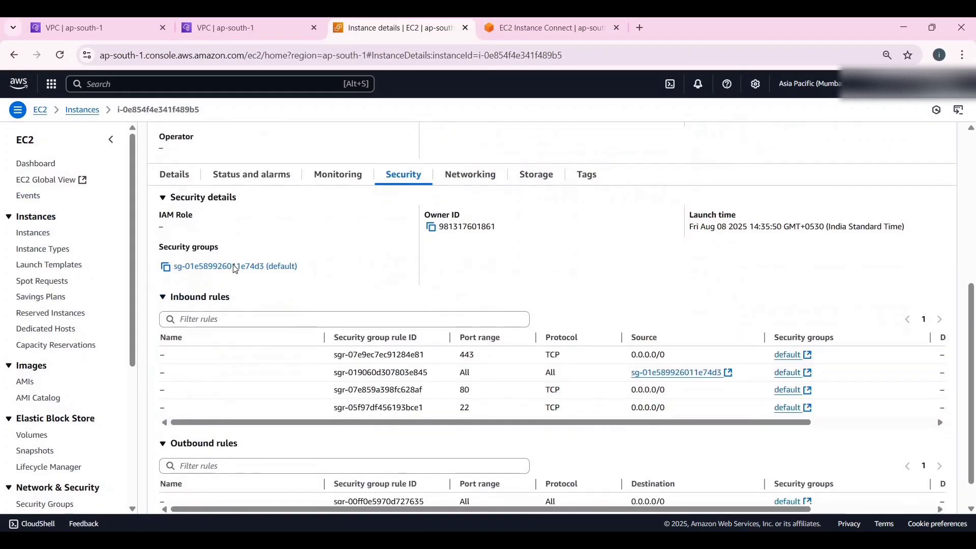
click(236, 268)
click(899, 345)
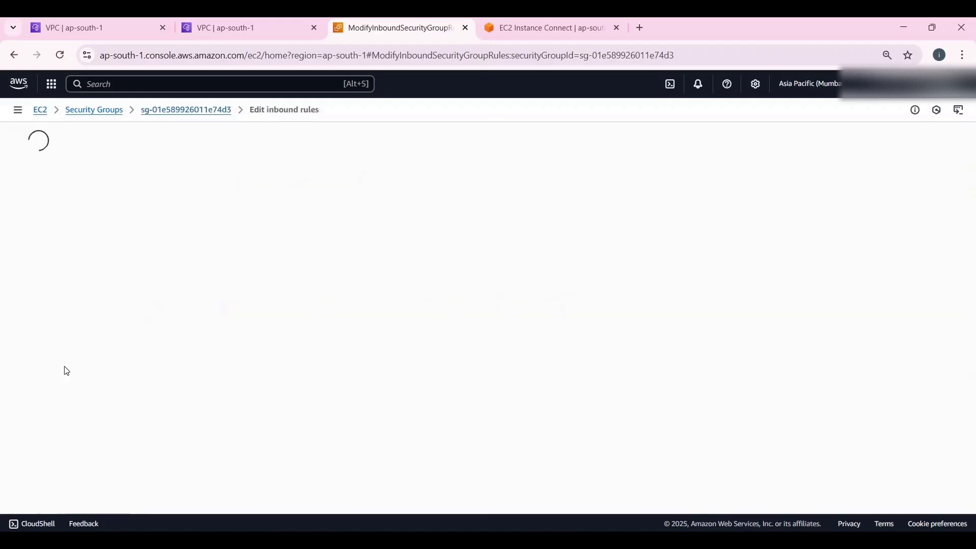
Add an All ICMP - IPv4 inbound rule with source 0.0.0.0/0 to VPC1_Instance's default security group and save the rules
click(62, 375)
click(253, 370)
click(226, 299)
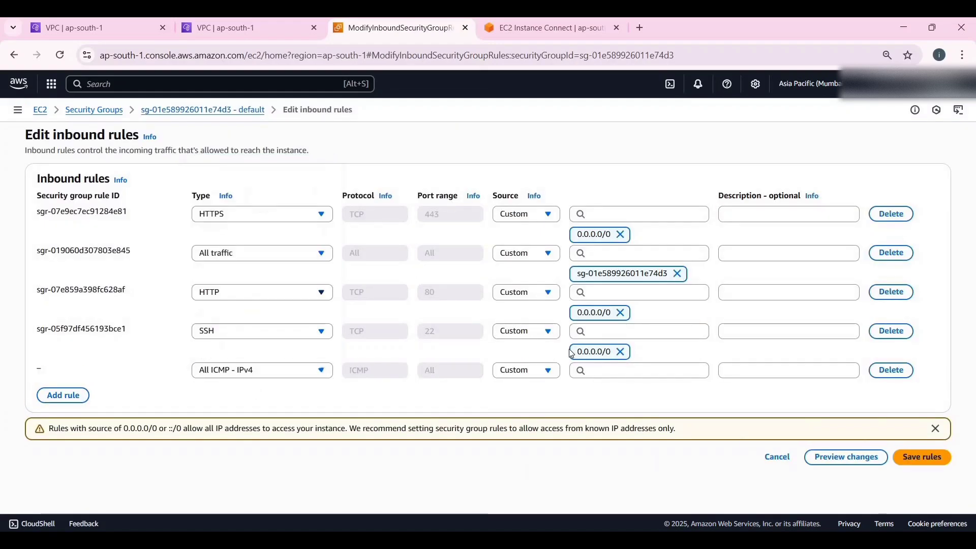
click(929, 458)
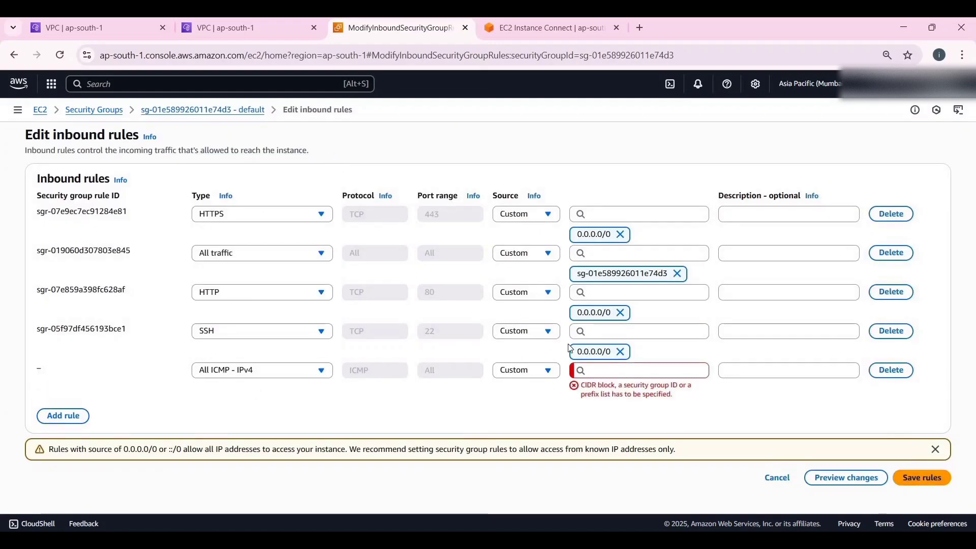
click(608, 374)
click(636, 410)
click(922, 478)
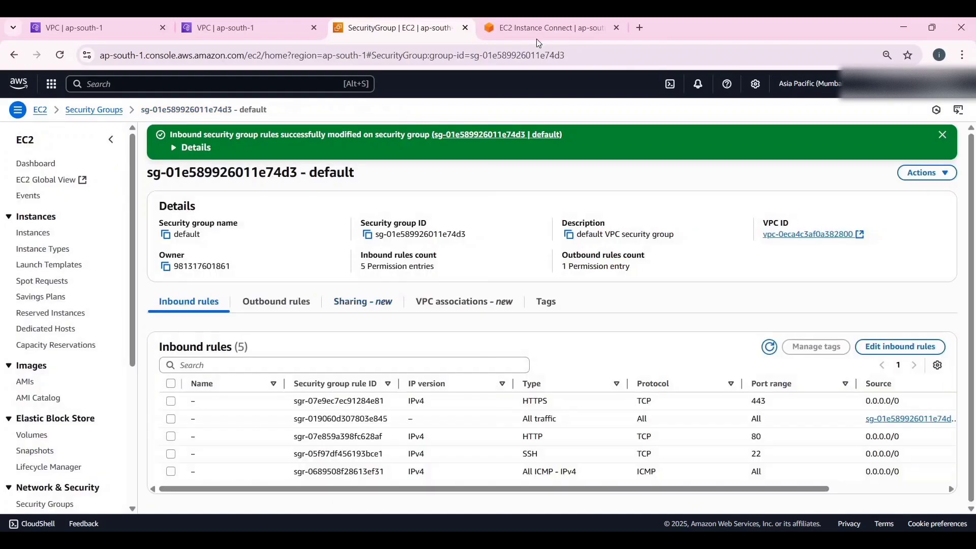
Return to the VPC1_Instance terminal, clear it, and enter a ping command with VPC2_instance's copied private IP
click(539, 31)
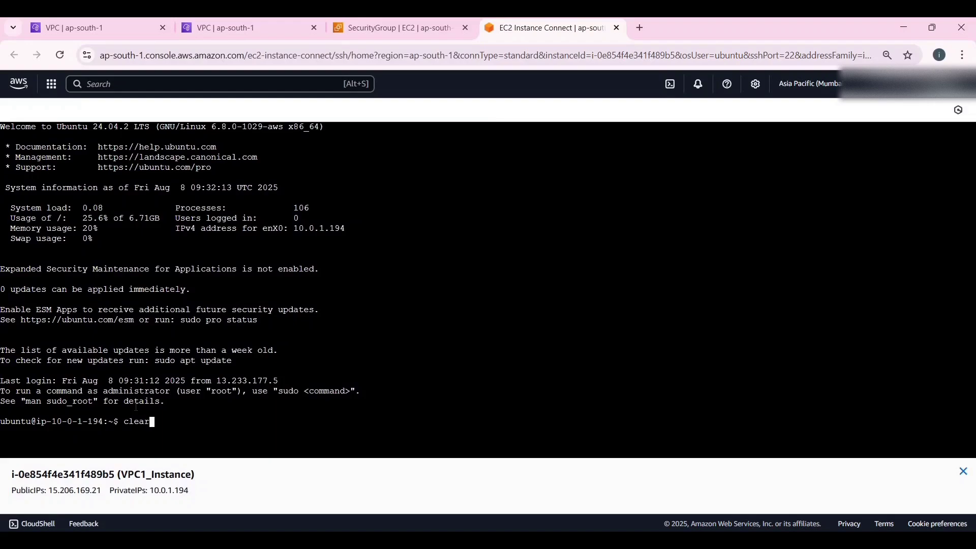
key(Return)
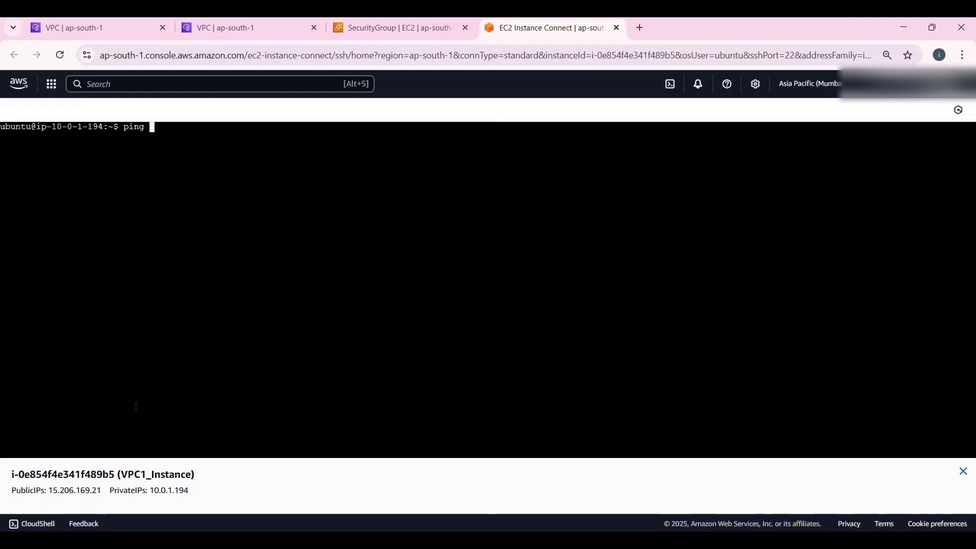
text(ping)
right_click(159, 129)
click(225, 275)
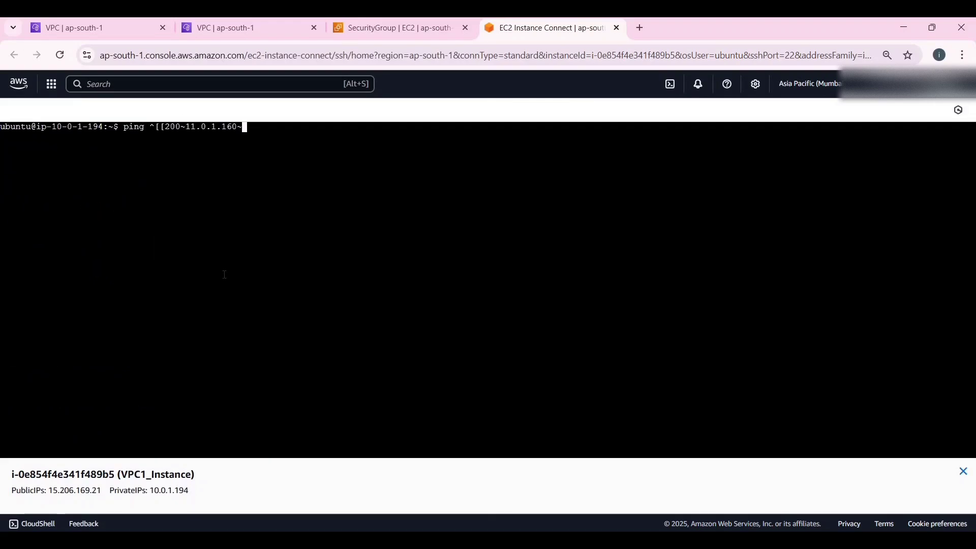
Remove the stray paste characters so the command reads ping 11.0.1.160, run it, and stop the ping
key(BackSpace)
key(Left)
key(Left)
key(Left)
key(Left)
key(Left)
key(Left)
key(Left)
key(Left)
key(Left)
key(Left)
key(Left)
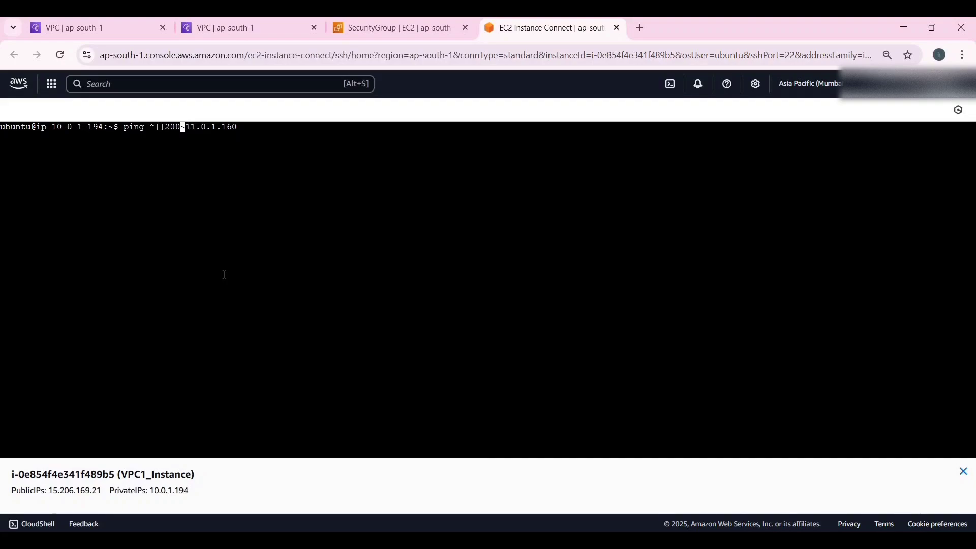
key(BackSpace)
key(BackSpace)
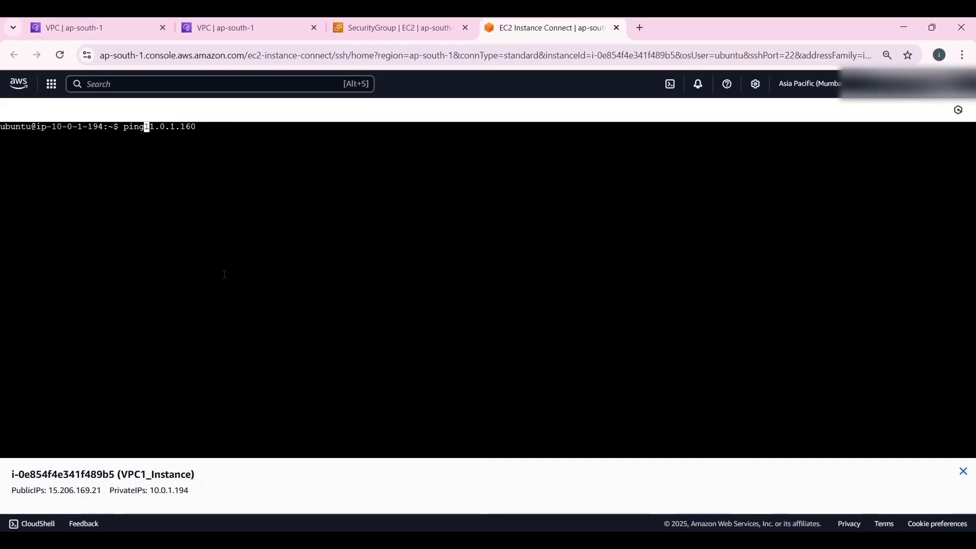
key(Return)
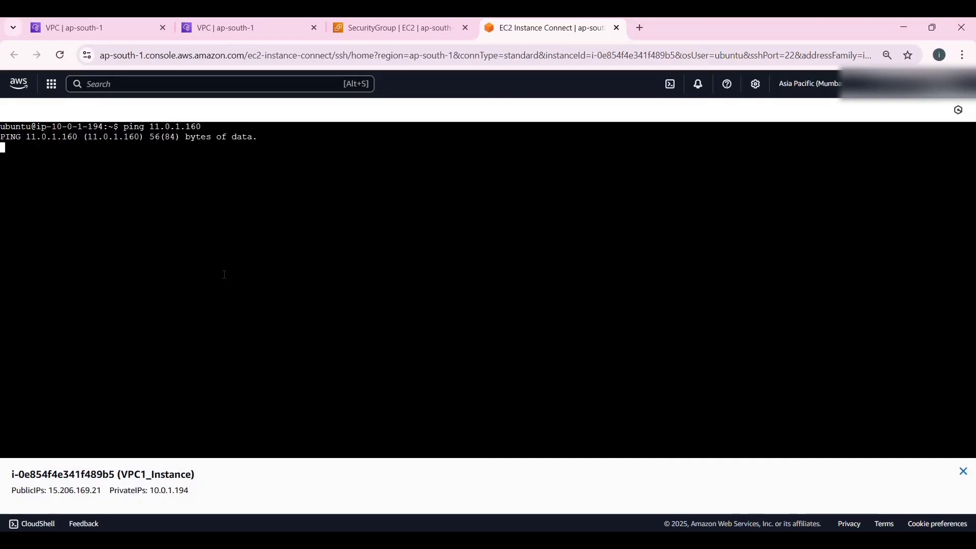
key(ctrl+x)
key(ctrl+c)
Open VPC2_instance's security details and start editing the inbound rules of its default security group
click(359, 29)
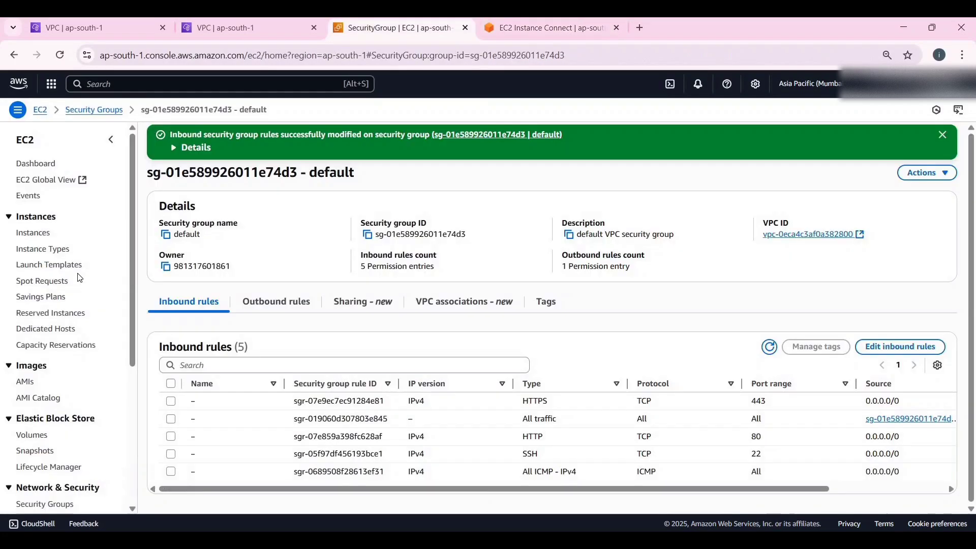
click(38, 235)
click(342, 211)
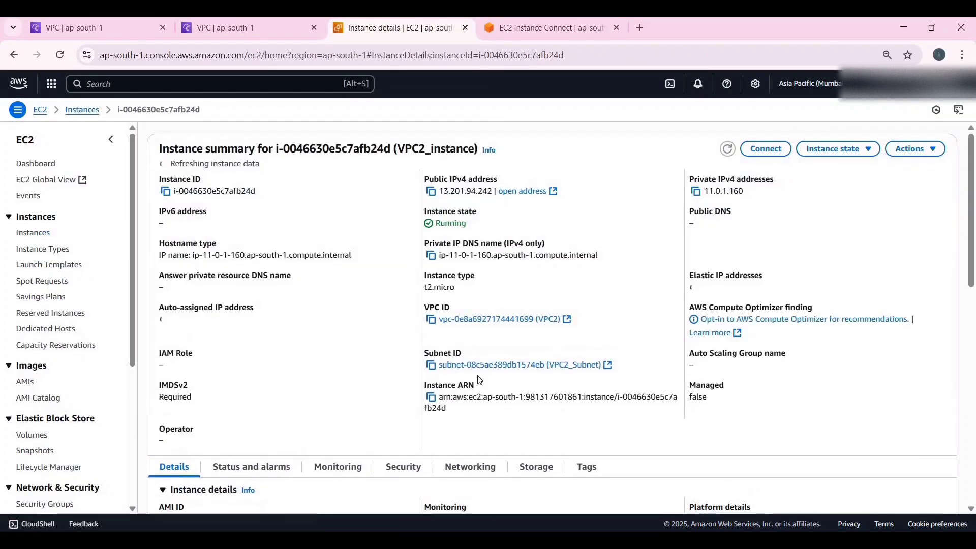
scroll(480, 380, down, 3)
click(403, 337)
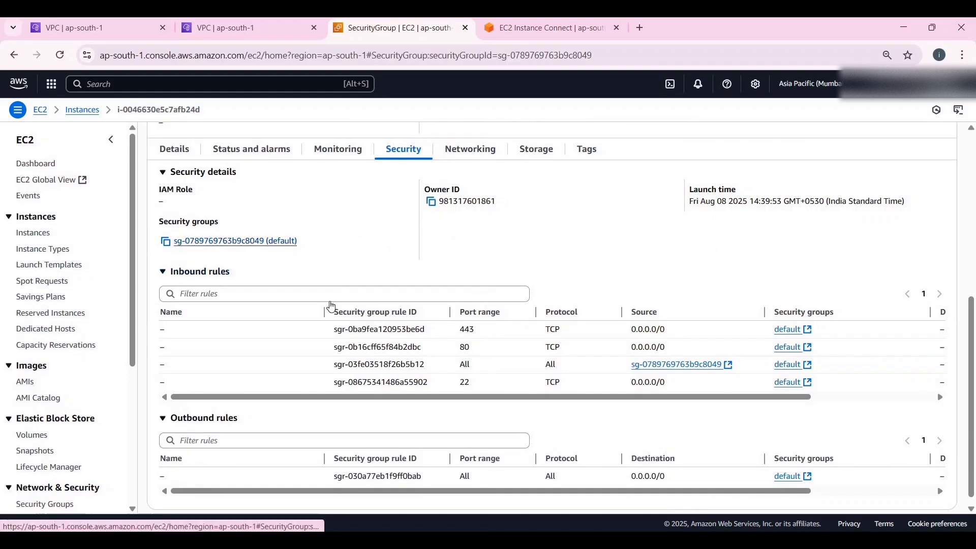
click(910, 347)
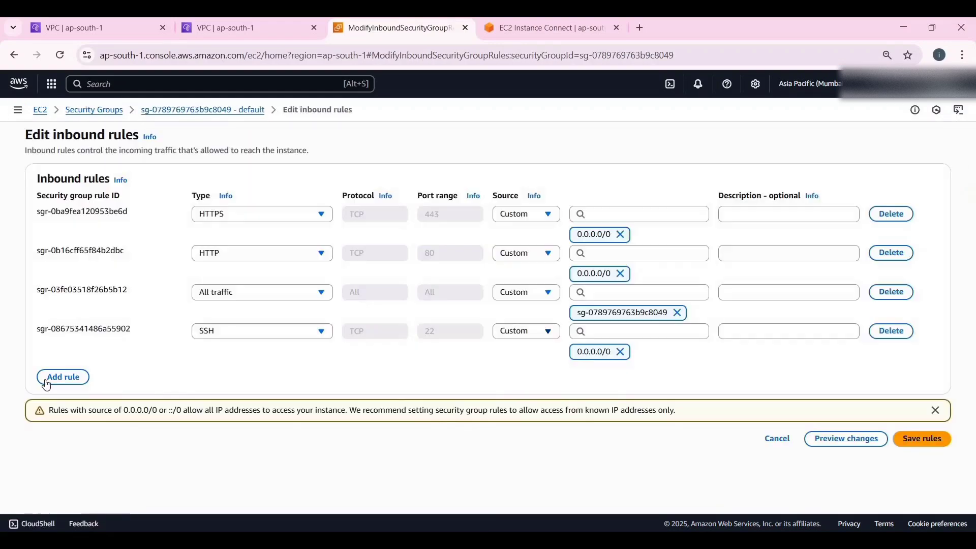
Add an All ICMP - IPv4 inbound rule with source 0.0.0.0/0 to VPC2_instance's default security group and save the rules
click(63, 377)
click(232, 284)
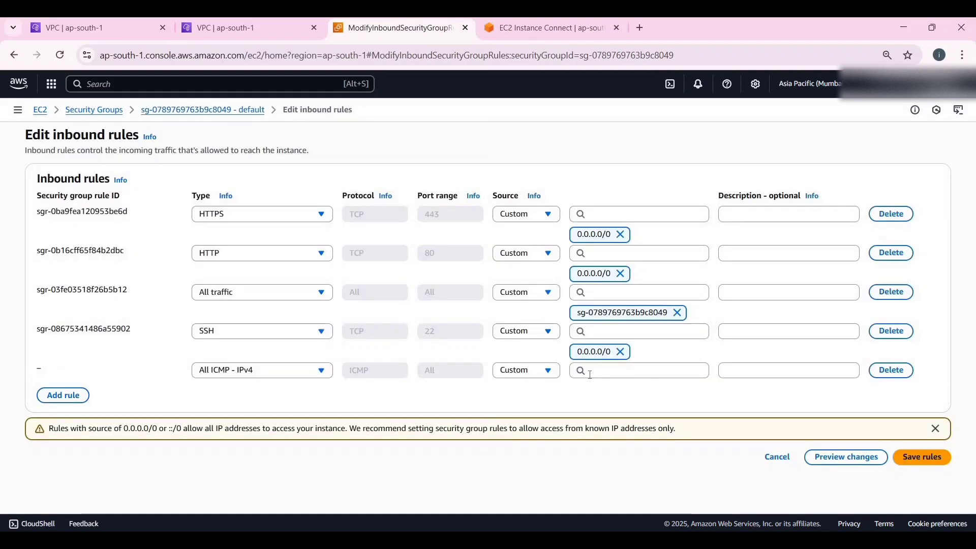
click(640, 370)
click(594, 407)
click(923, 457)
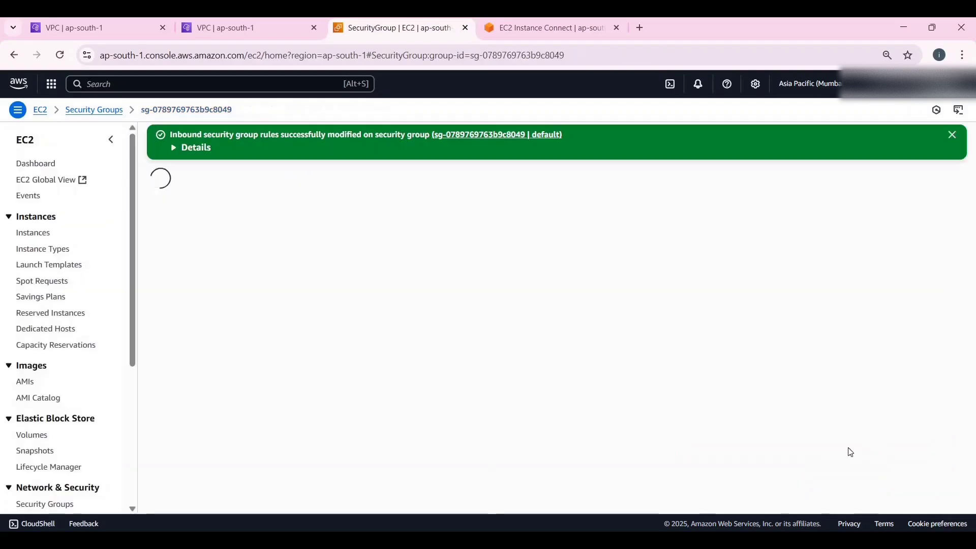
Return to the VPC1_Instance terminal and rerun the ping to 11.0.1.160
click(511, 29)
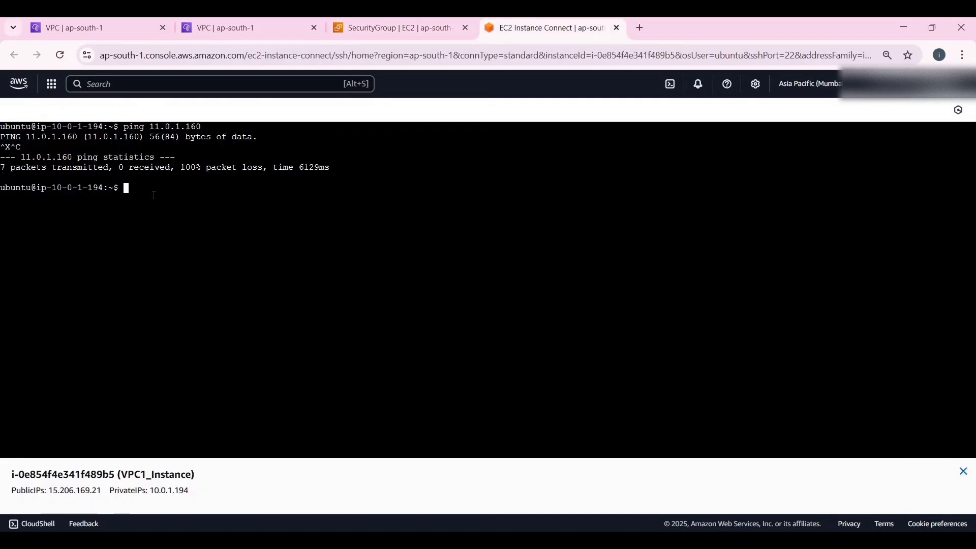
key(Return)
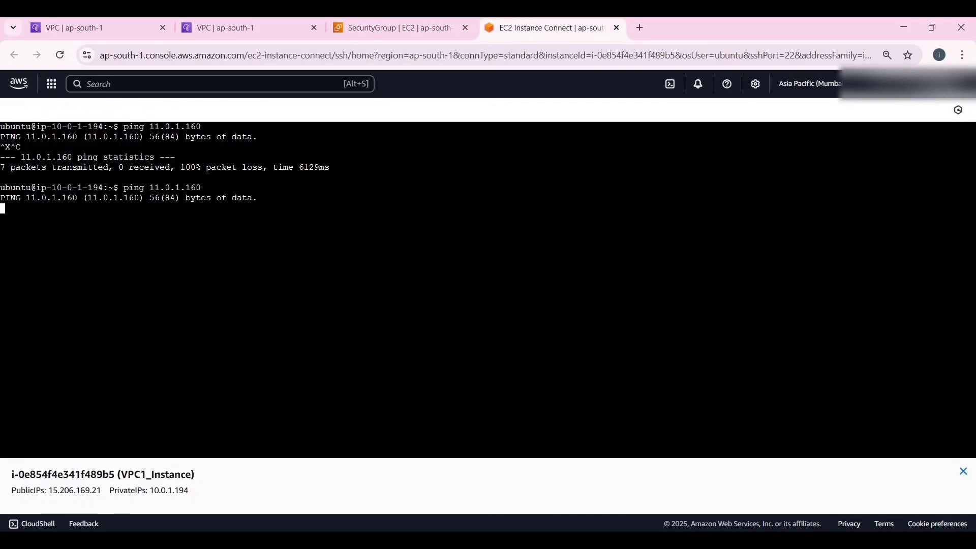
Open the details of the running VPC2_instance in the EC2 console and copy its public IPv4 address
click(394, 27)
click(66, 237)
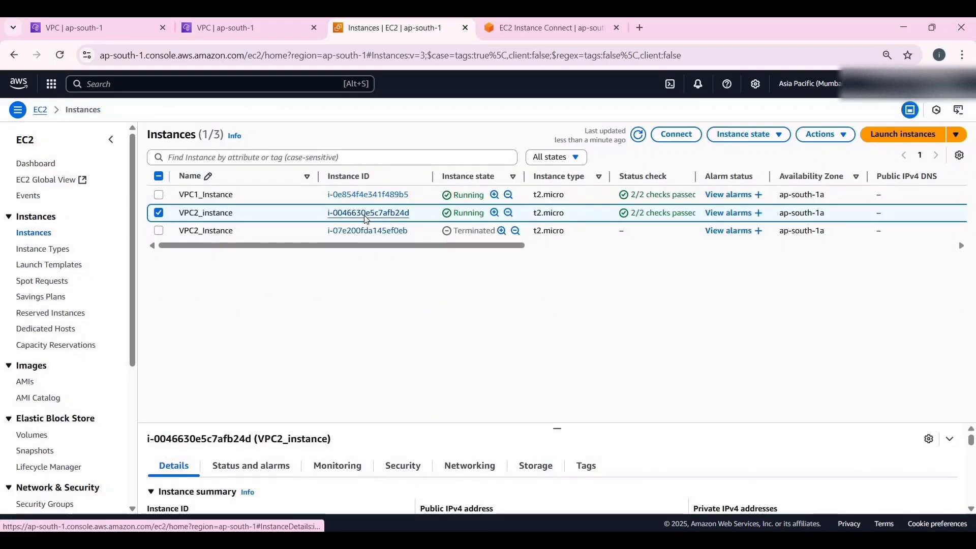
click(367, 213)
click(431, 192)
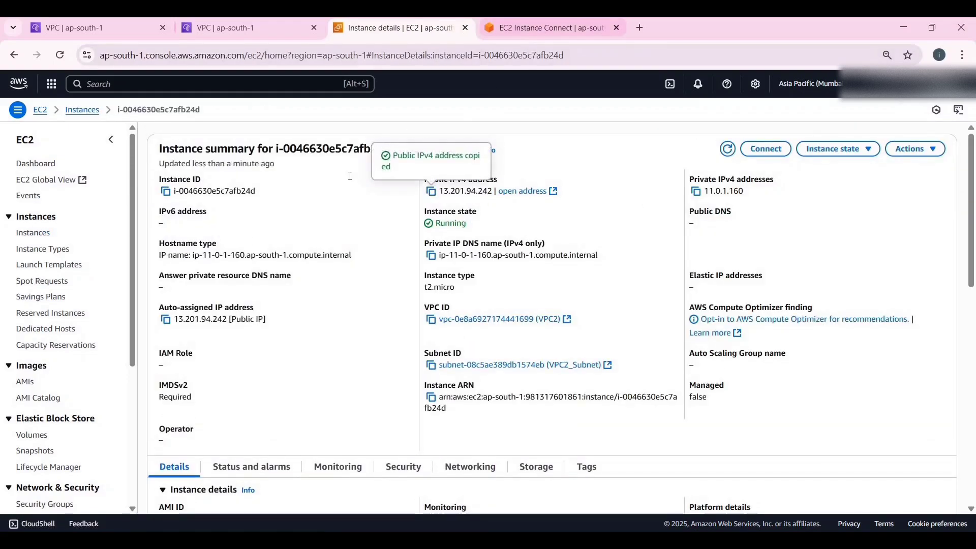
Stop the running ping in the VPC1_Instance terminal, ping VPC2_instance's public address 13.201.94.242, and stop that ping
click(544, 28)
key(ctrl+c)
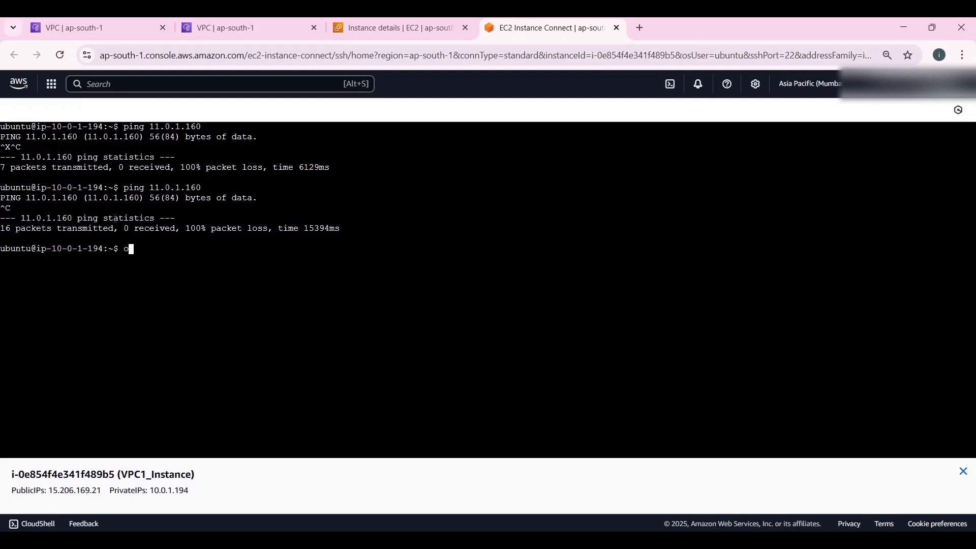
text(ping)
right_click(172, 258)
click(206, 389)
key(Return)
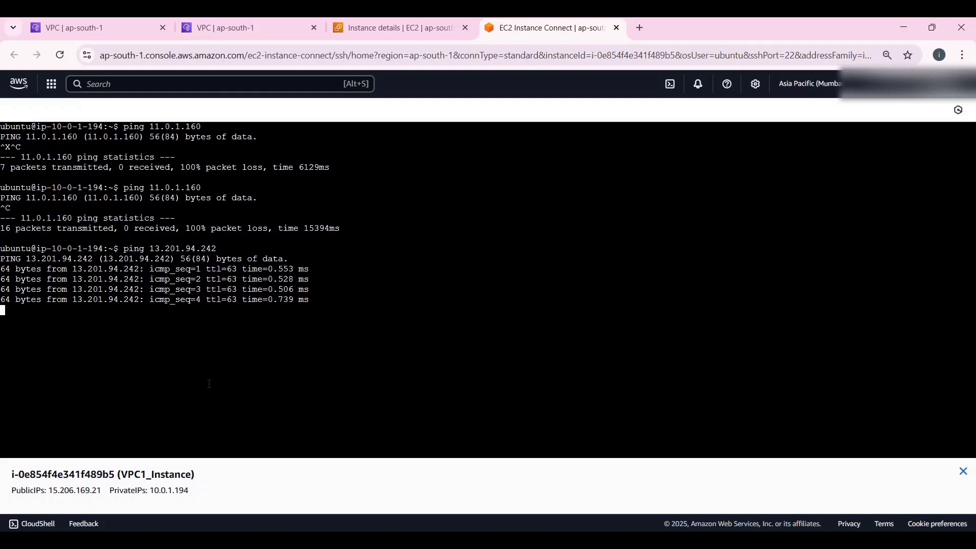
key(ctrl+c)
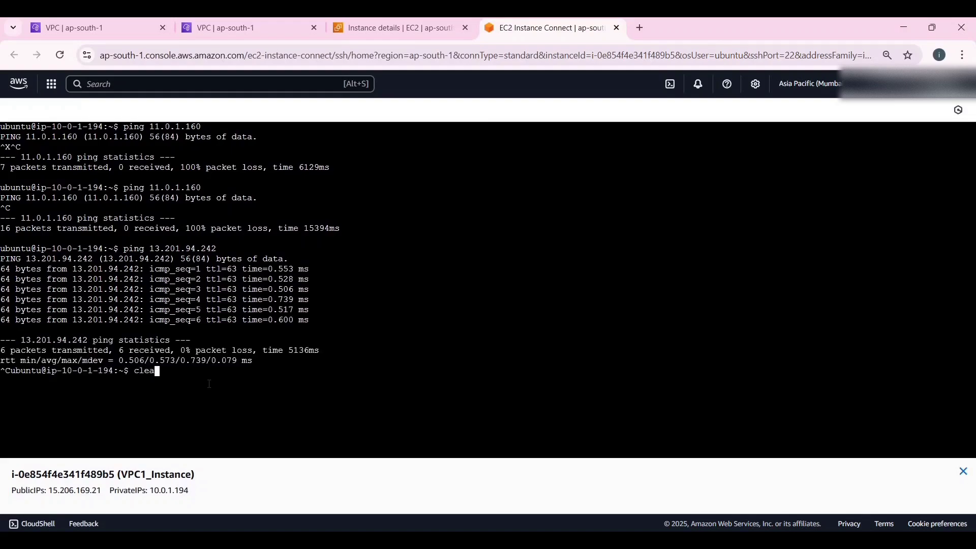
Clear the VPC1_Instance terminal and enter a new ping command with VPC2_instance's public IPv4 address, copied again from its instance summary
text(clear)
key(Return)
text(ping)
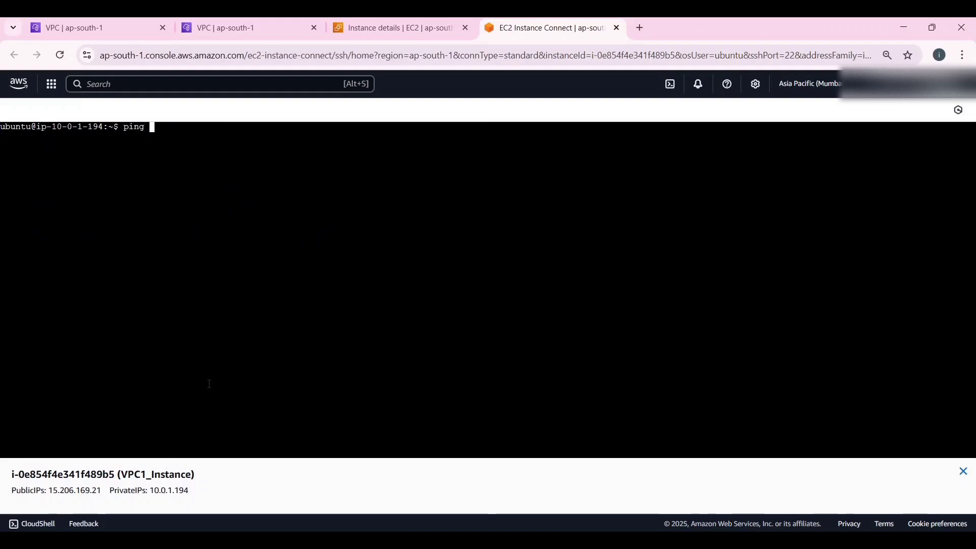
right_click(161, 129)
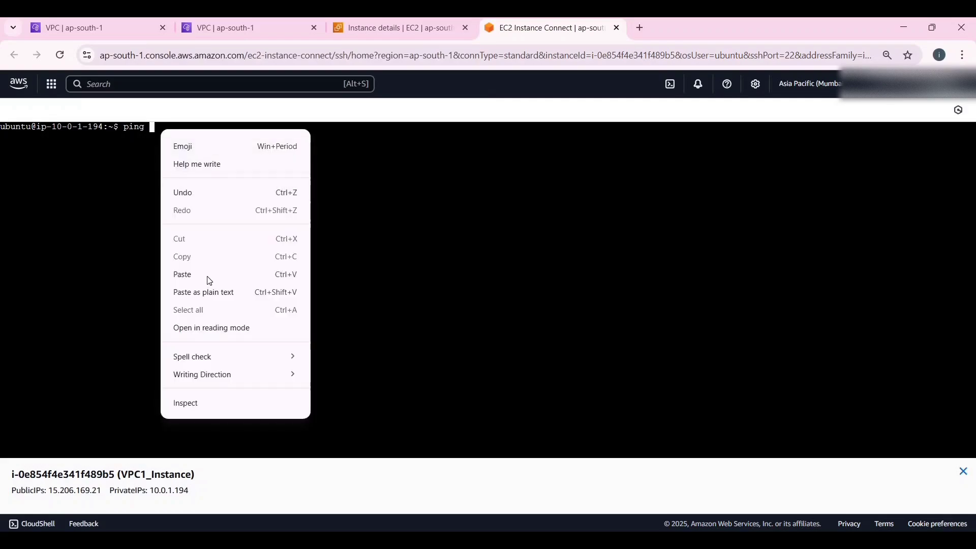
click(556, 189)
click(392, 28)
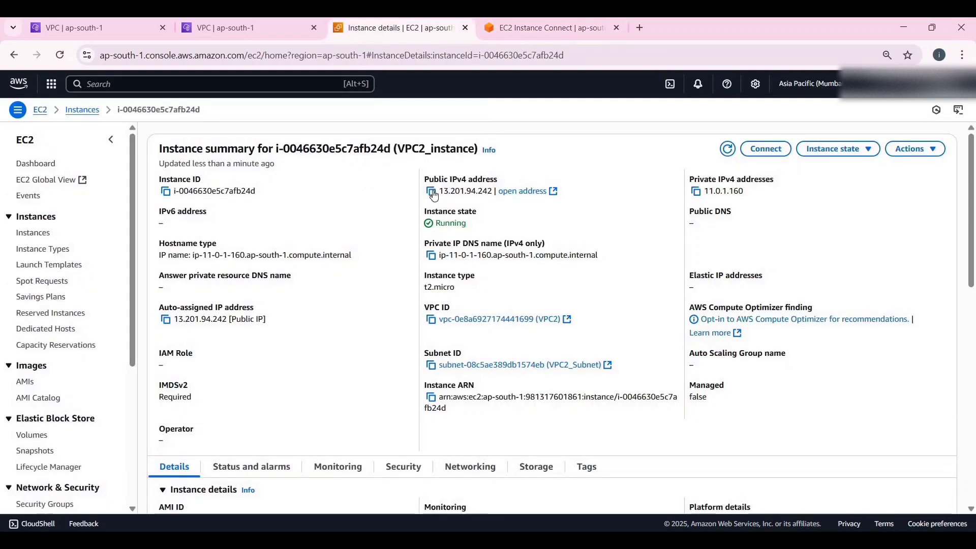
click(430, 189)
click(529, 29)
right_click(165, 133)
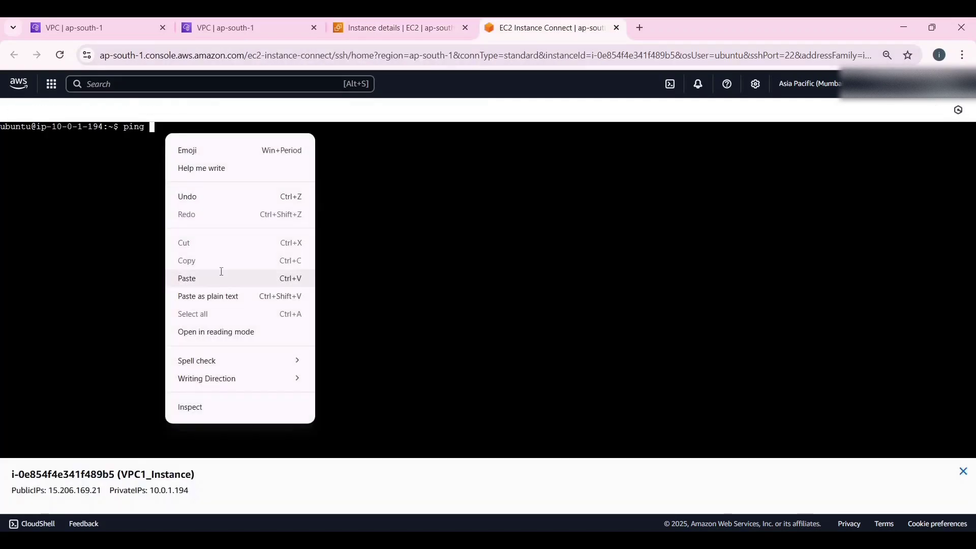
click(220, 277)
Remove the stray paste characters so the command reads ping 13.201.94.242, run it, and stop the ping
key(BackSpace)
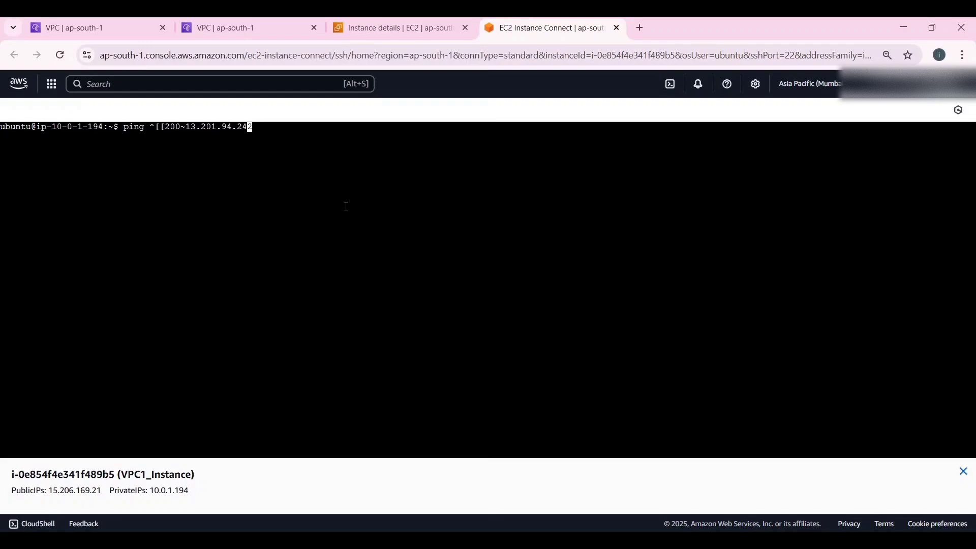
key(Left)
key(Left)
key(Left)
key(Left)
key(Left)
key(Left)
key(Left)
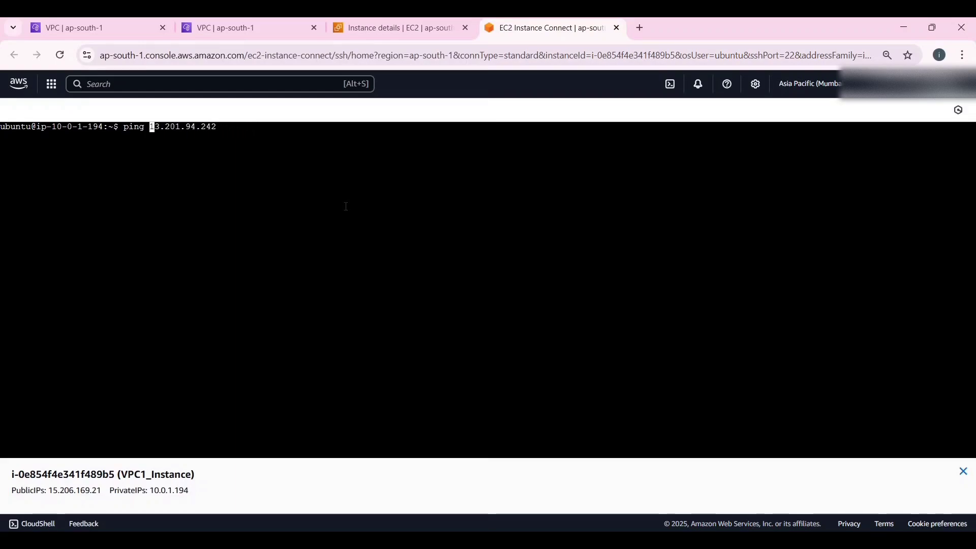
key(Return)
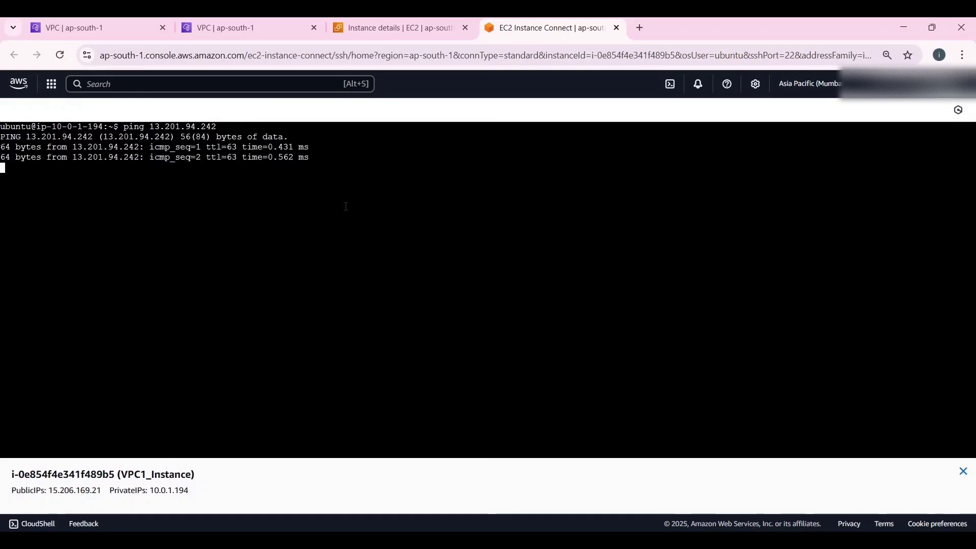
drag(346, 189, 109, 168)
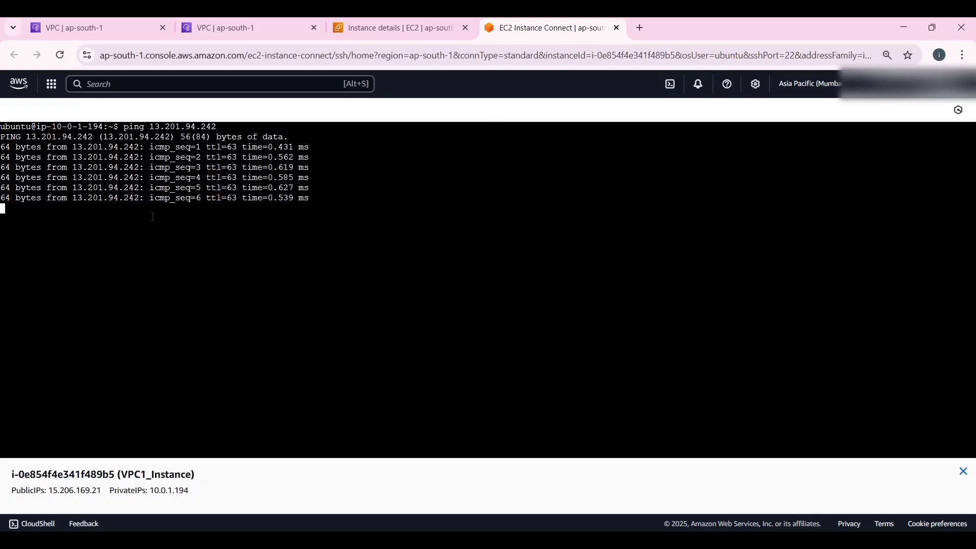
key(ctrl+c)
Return to VPC2_instance's summary and open a terminal session to it with EC2 Instance Connect
click(411, 31)
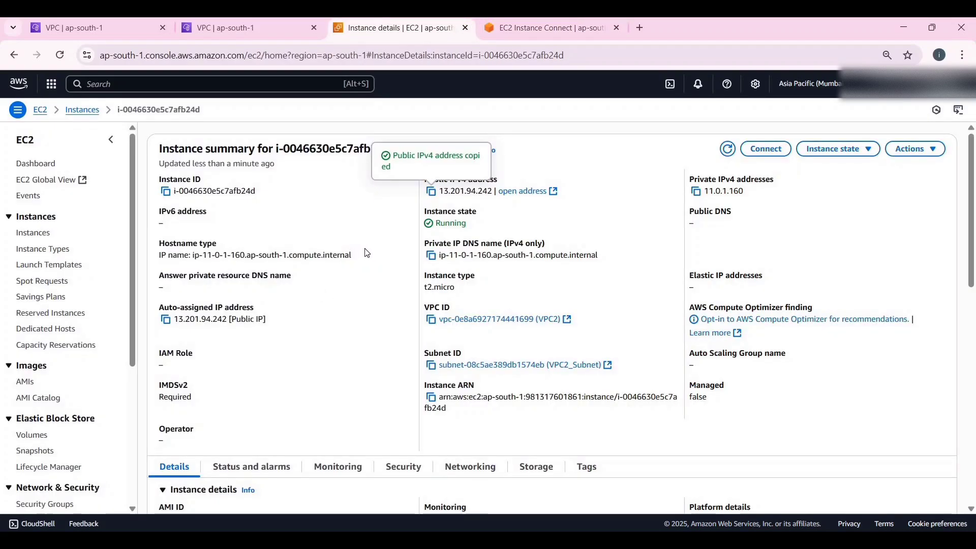
drag(399, 149, 468, 149)
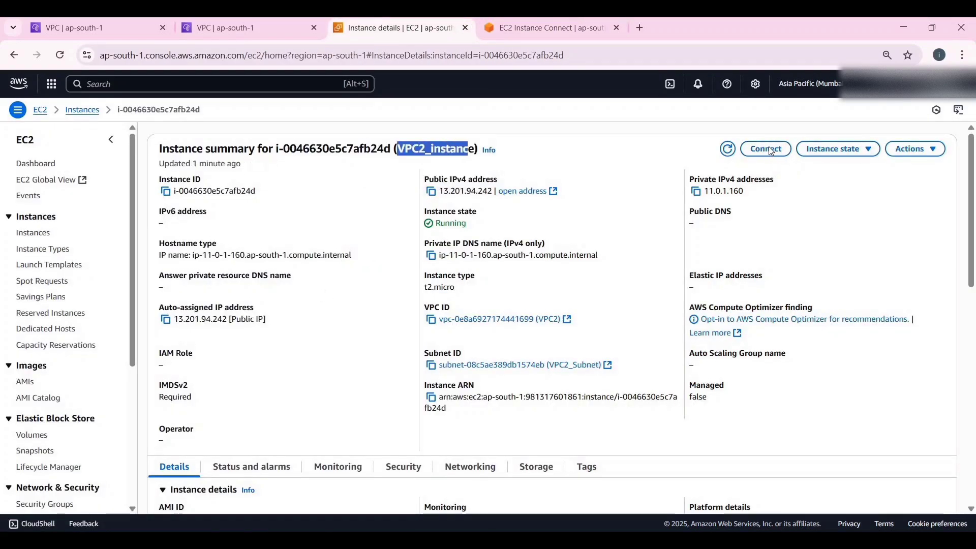
click(768, 150)
click(924, 443)
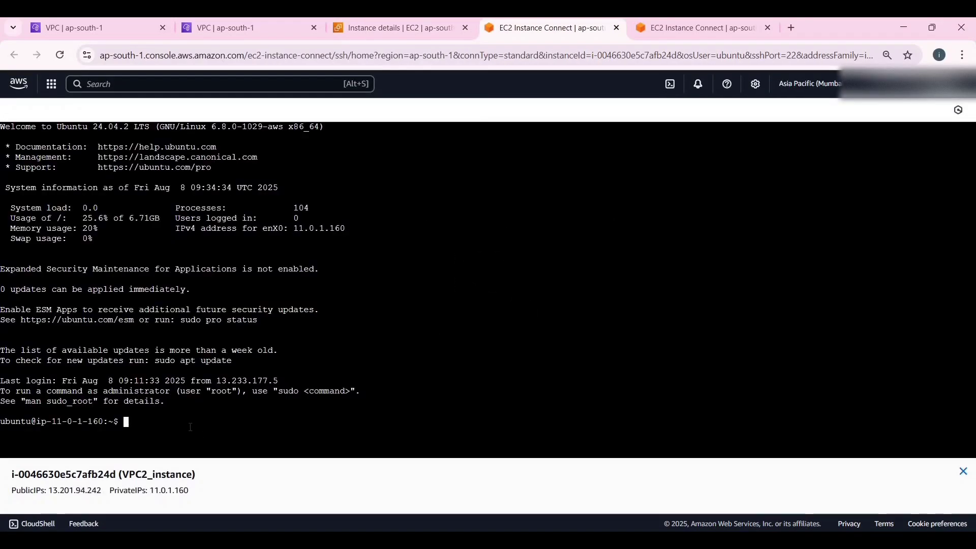
Clear the VPC2_instance terminal and begin a ping command without a target address
text(clear)
key(Return)
text(ping)
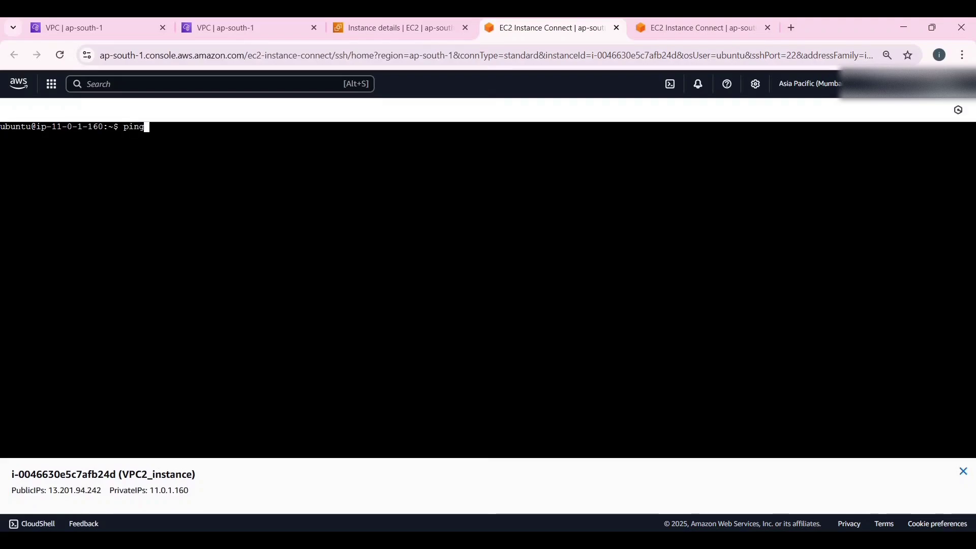
Open VPC1_Instance's details in the EC2 console and copy its public IPv4 address
key(ctrl+shift+Tab)
click(34, 232)
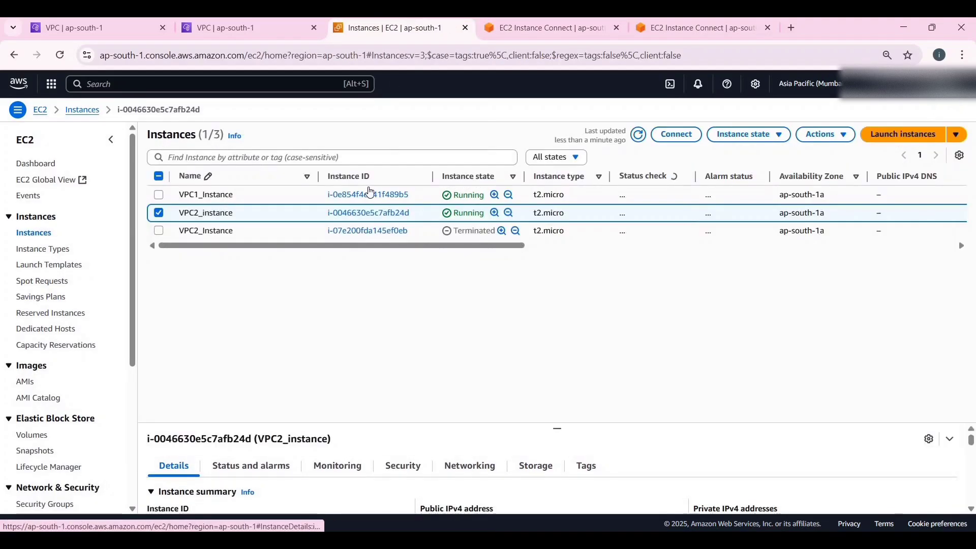
click(367, 198)
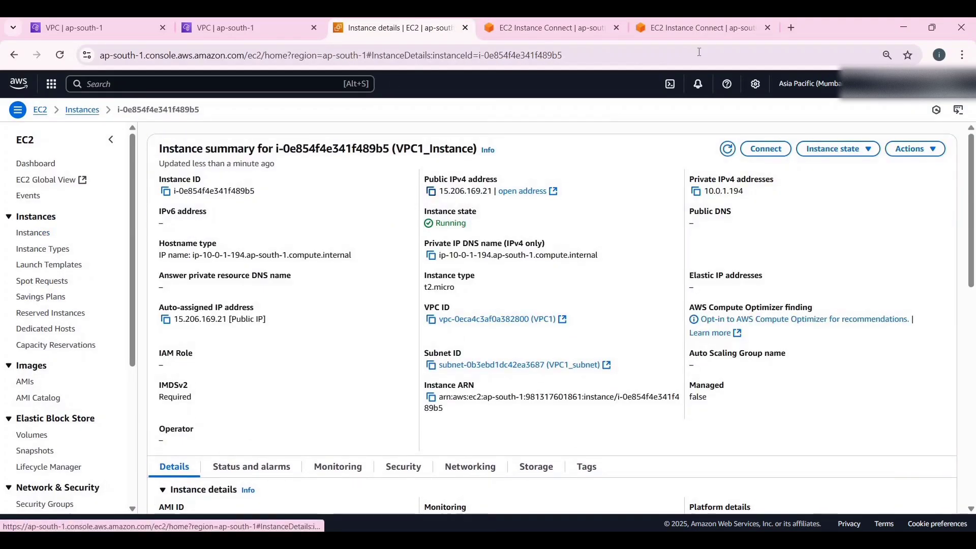
click(430, 192)
Return to the VPC2_instance terminal, complete the command as ping 15.206.169.21, run it, and try to stop the ping
key(ctrl+Tab)
key(ctrl+Tab)
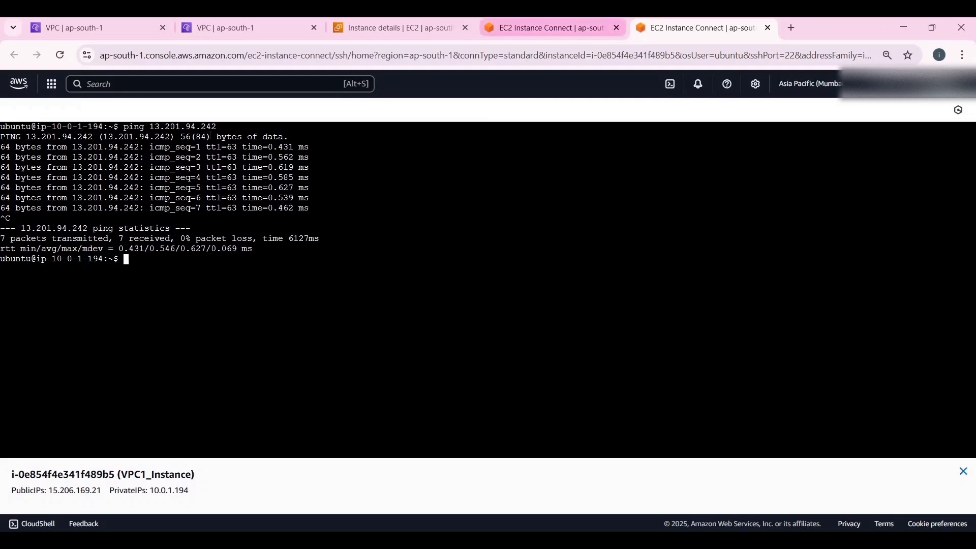
click(604, 26)
right_click(169, 128)
click(222, 270)
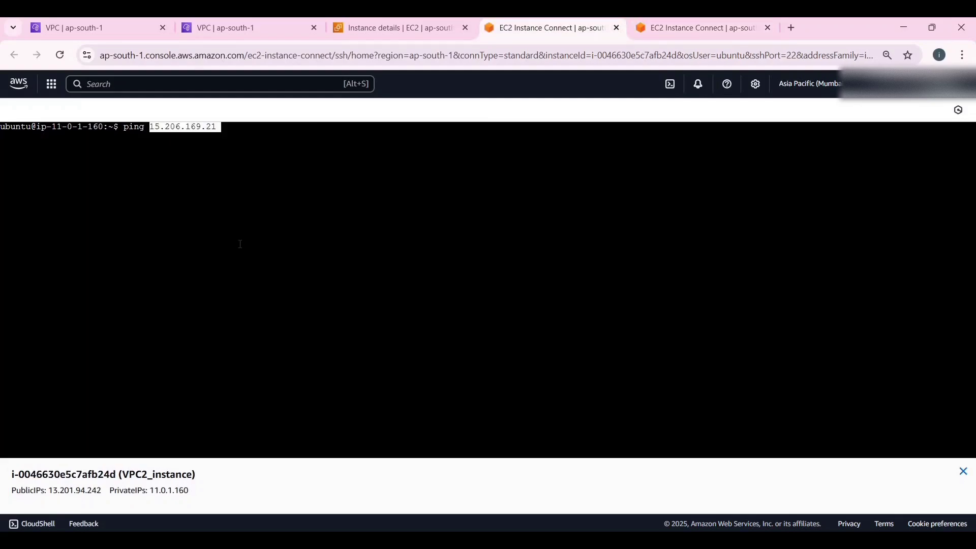
key(Return)
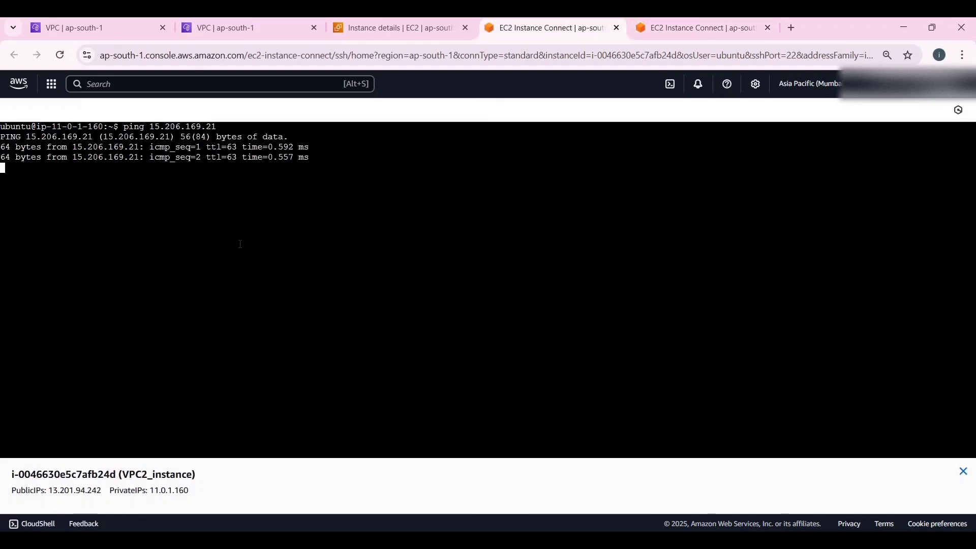
key(ctrl+x)
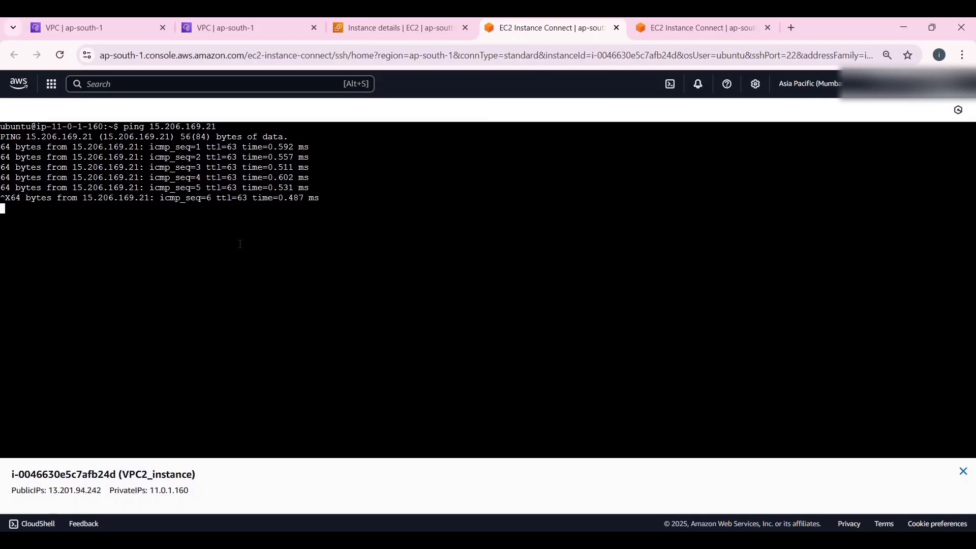